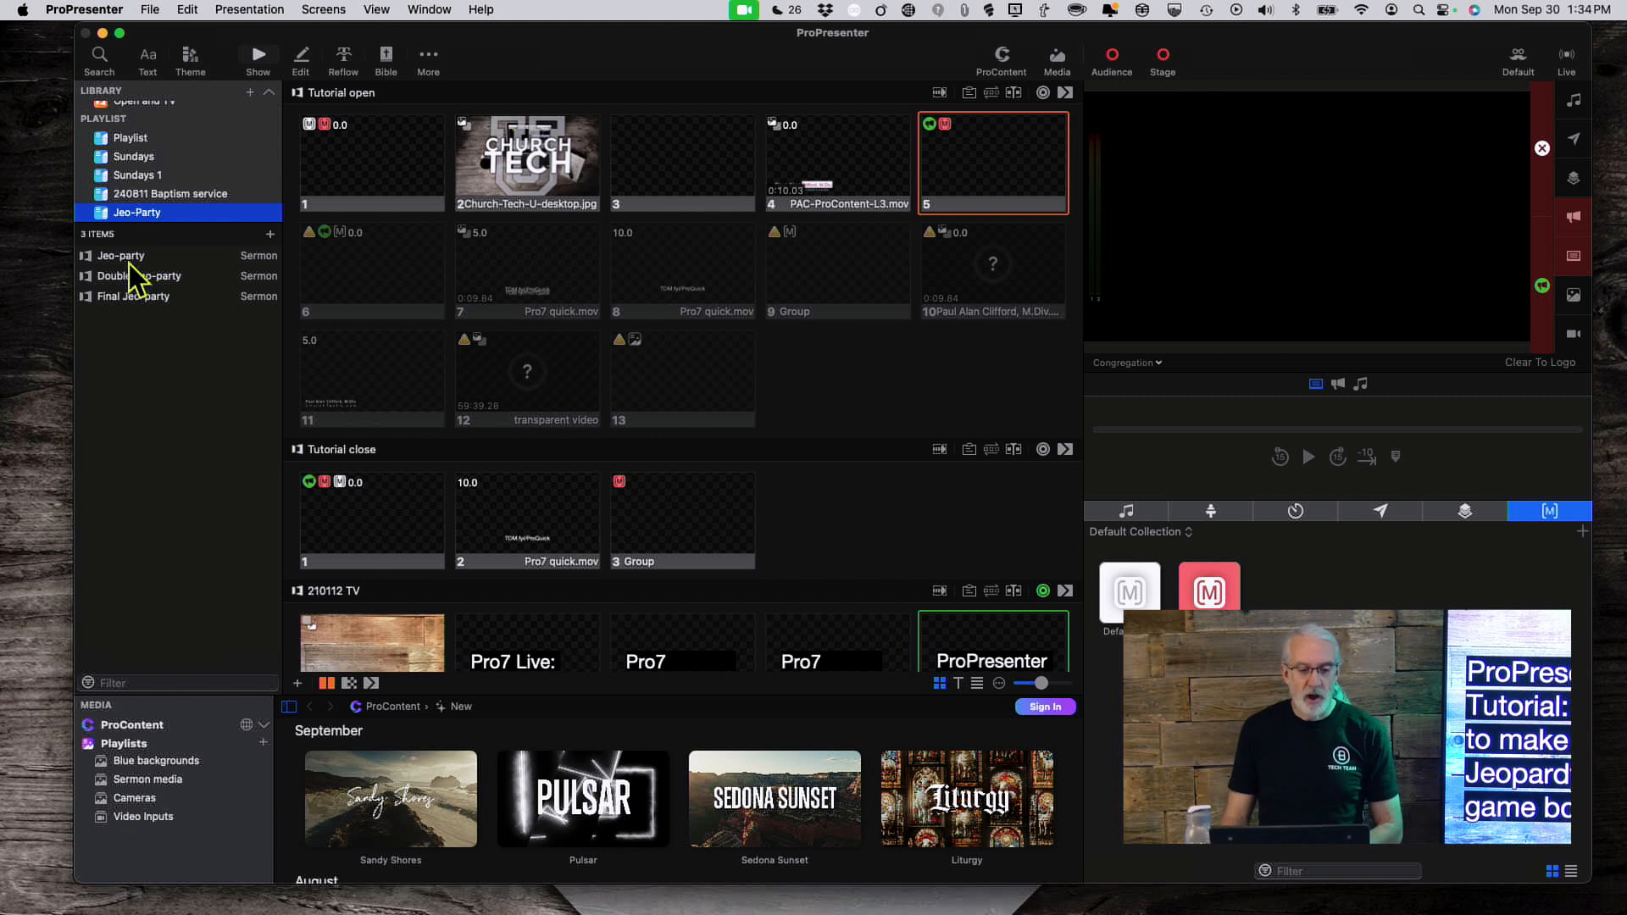
Step: Browse the Jeo-party, Double Jeo-party and Final Jeo-party presentations, ending back on Jeo-party
click(124, 258)
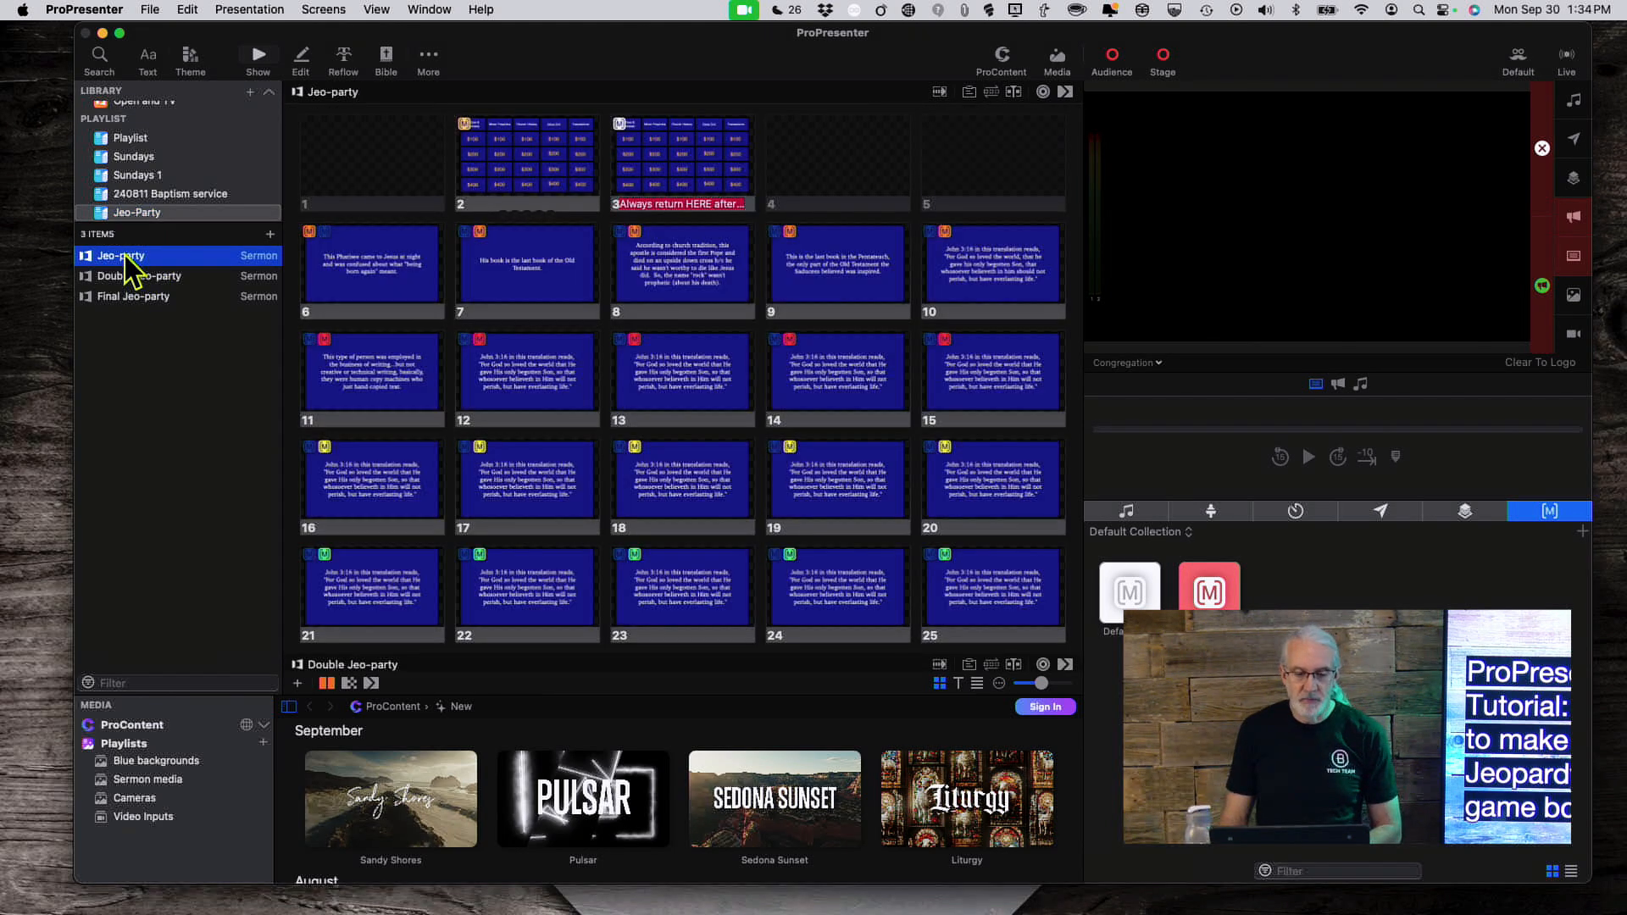
click(129, 278)
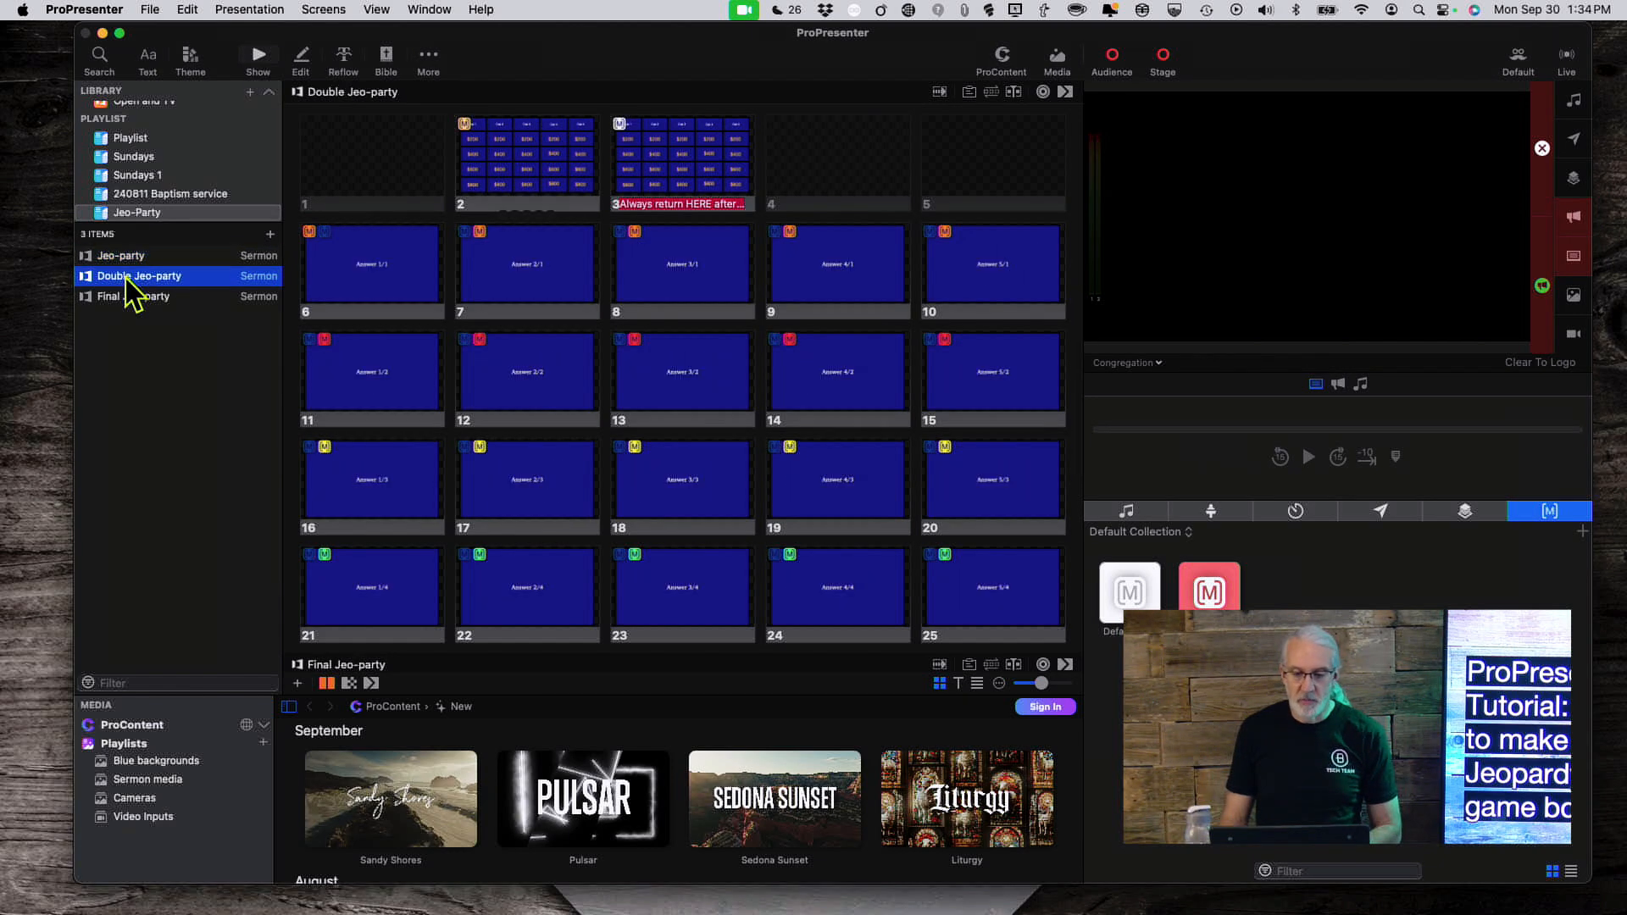
click(127, 301)
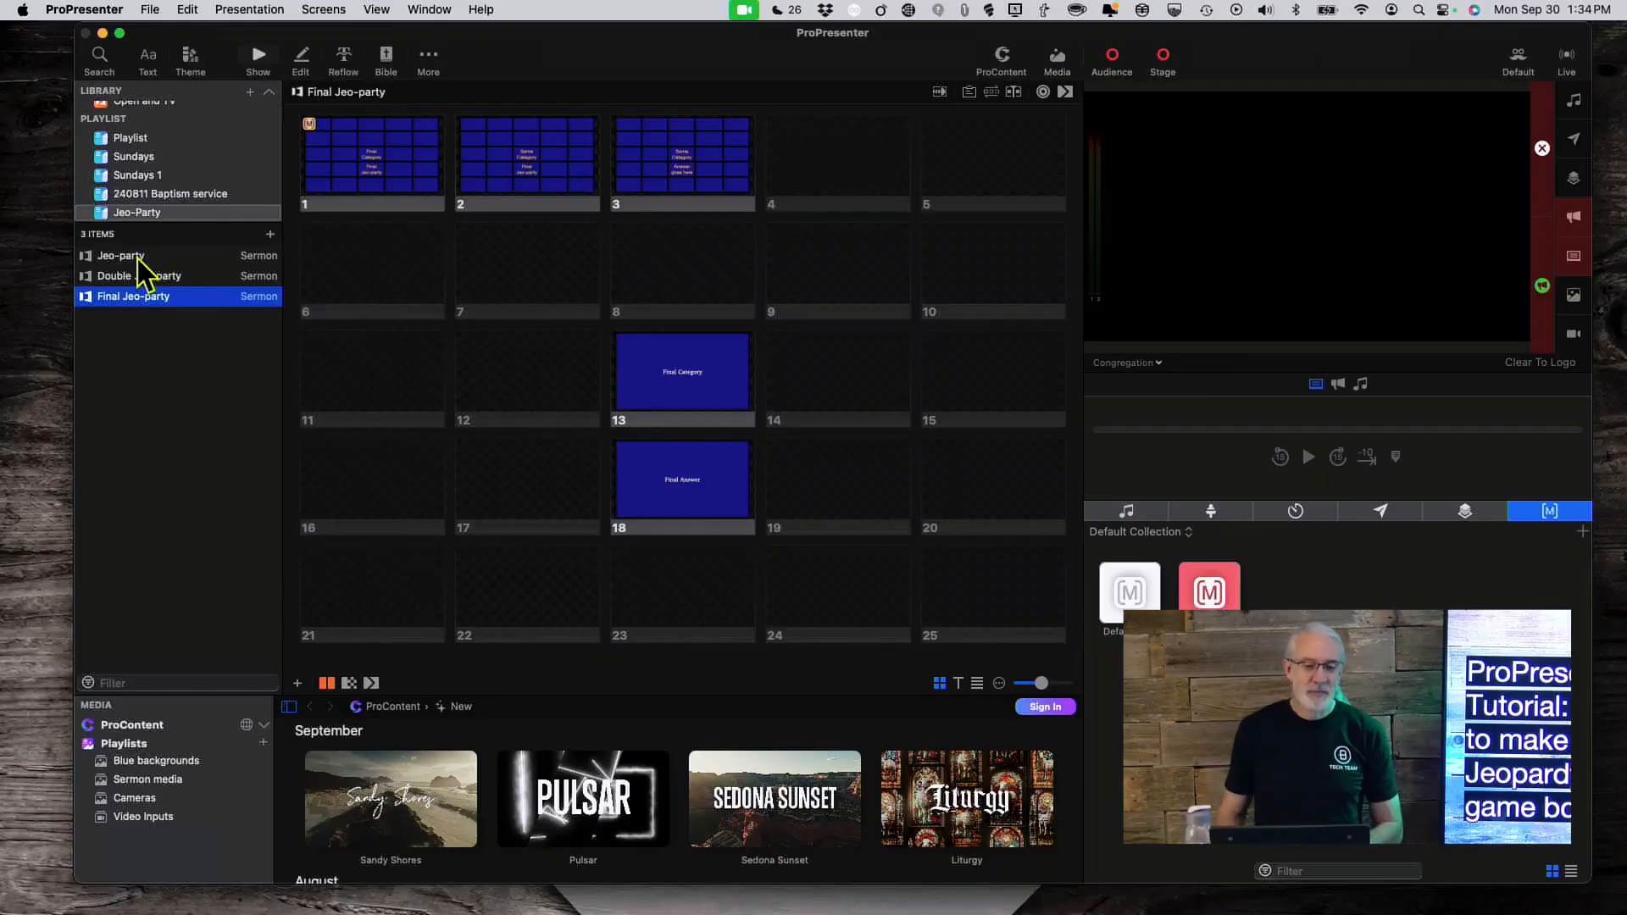
click(140, 256)
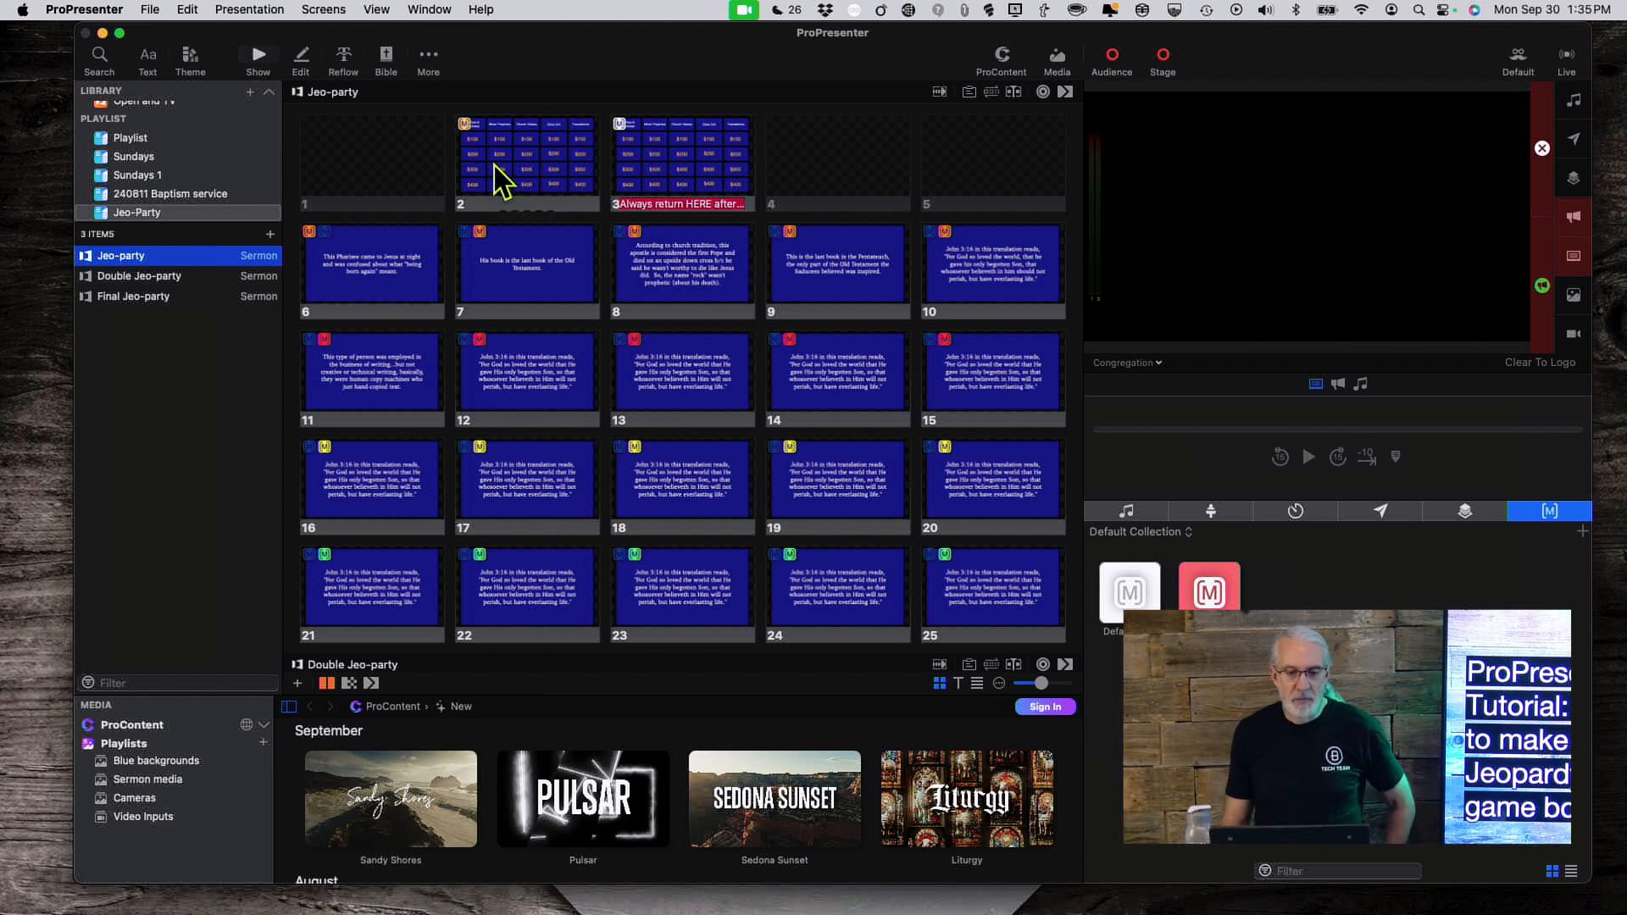
Step: Put the Jeopardy game board live, then send Pentateuch clue slide 9 to output
click(402, 175)
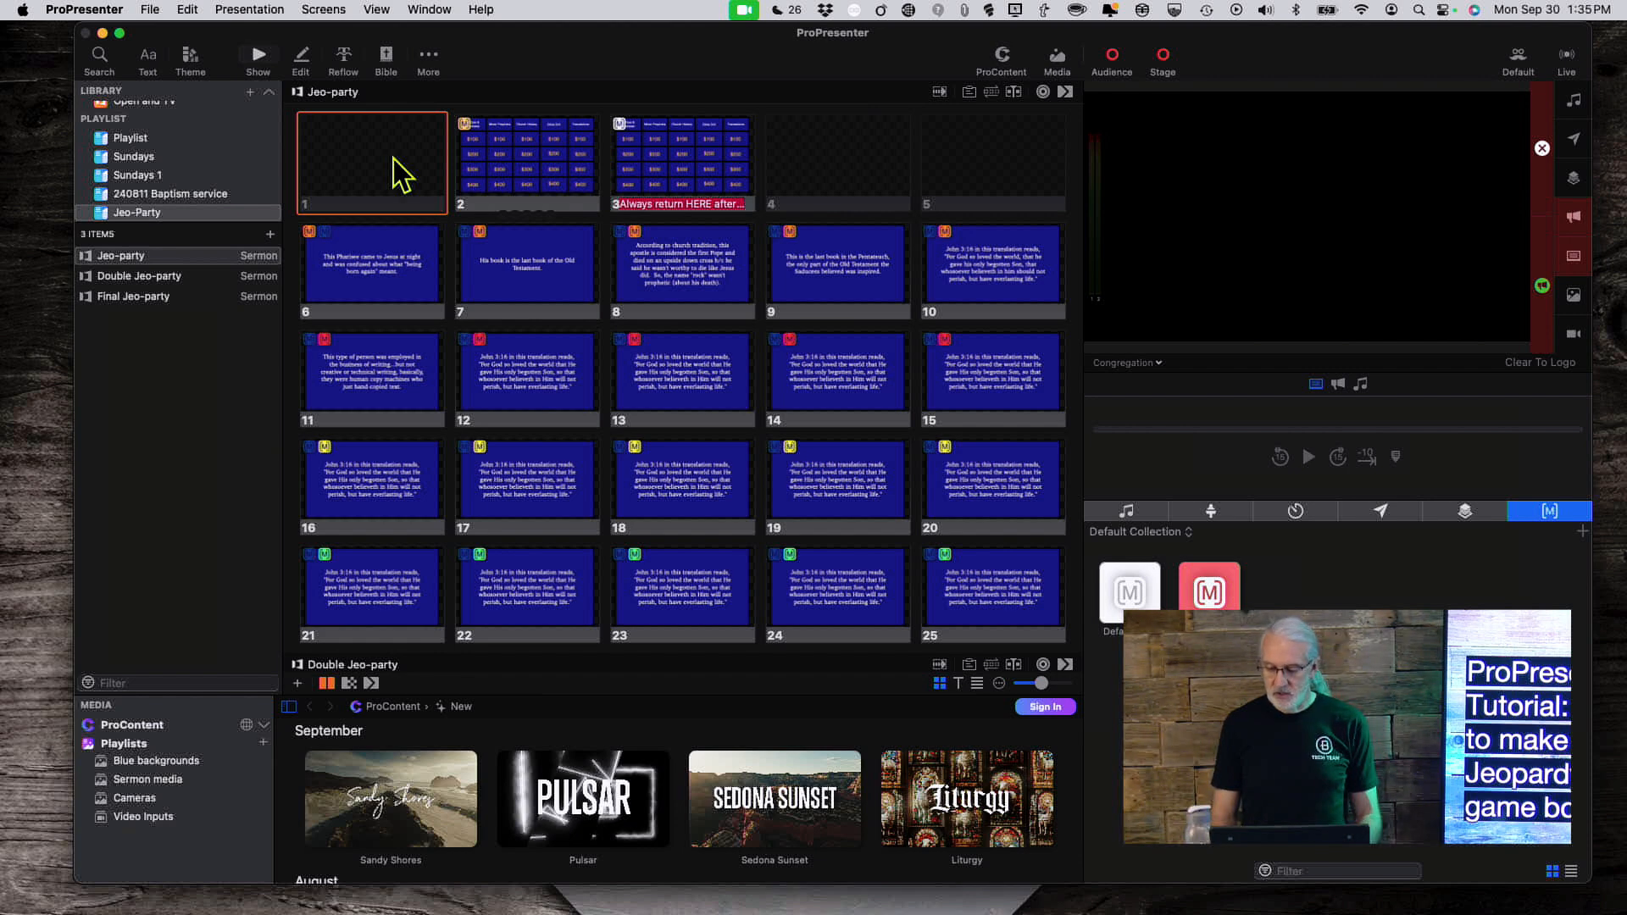
key(Right)
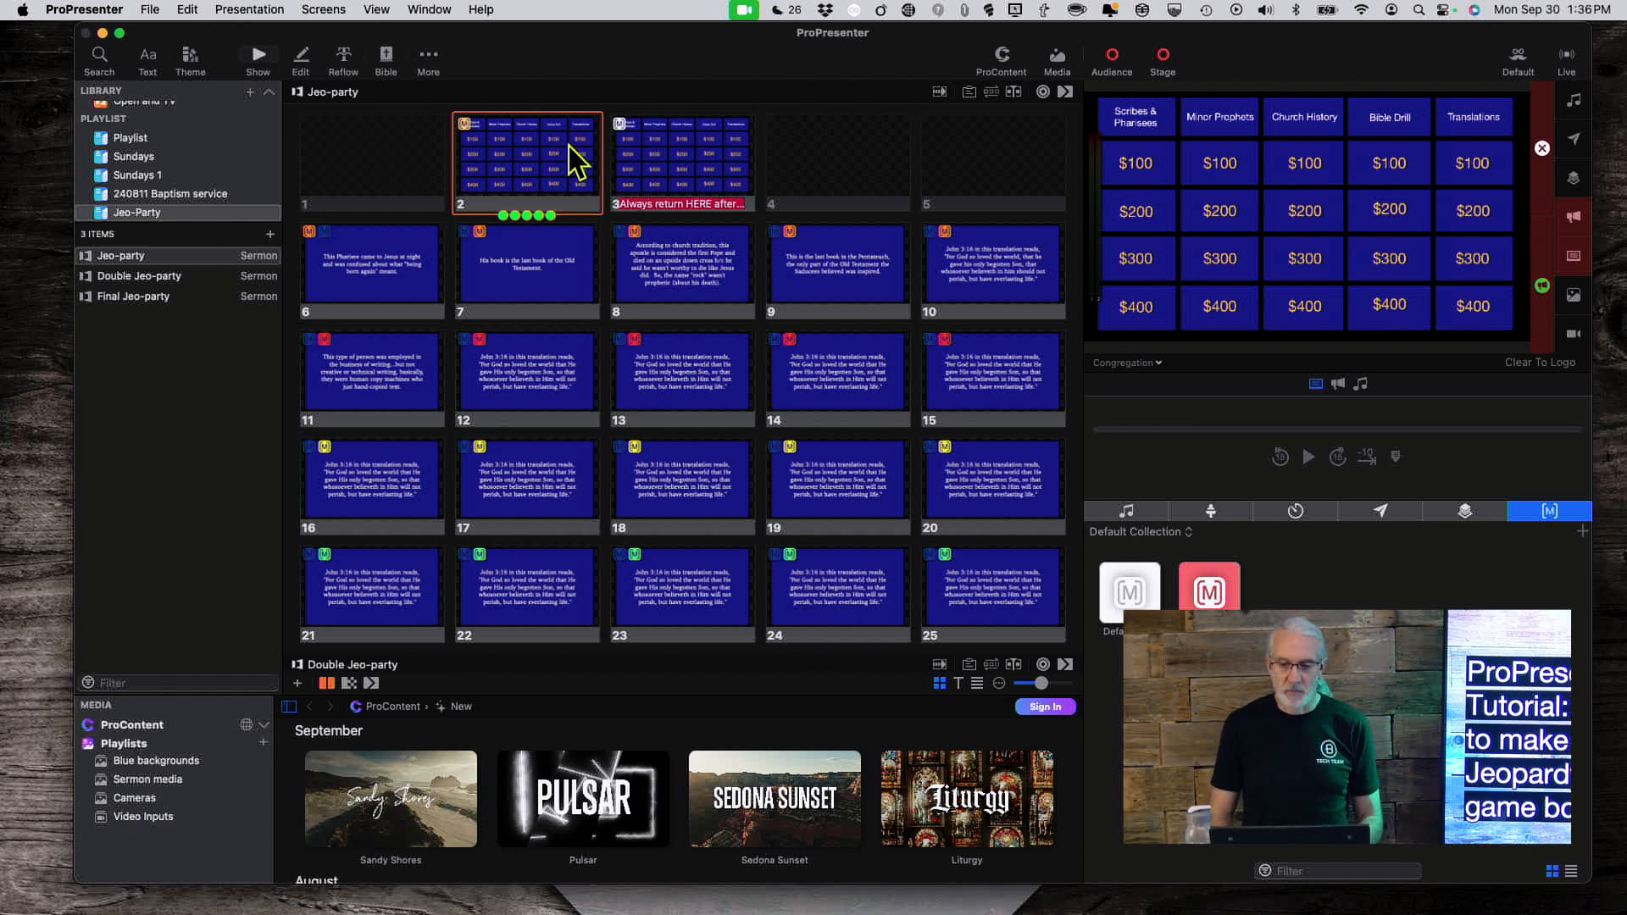
click(678, 176)
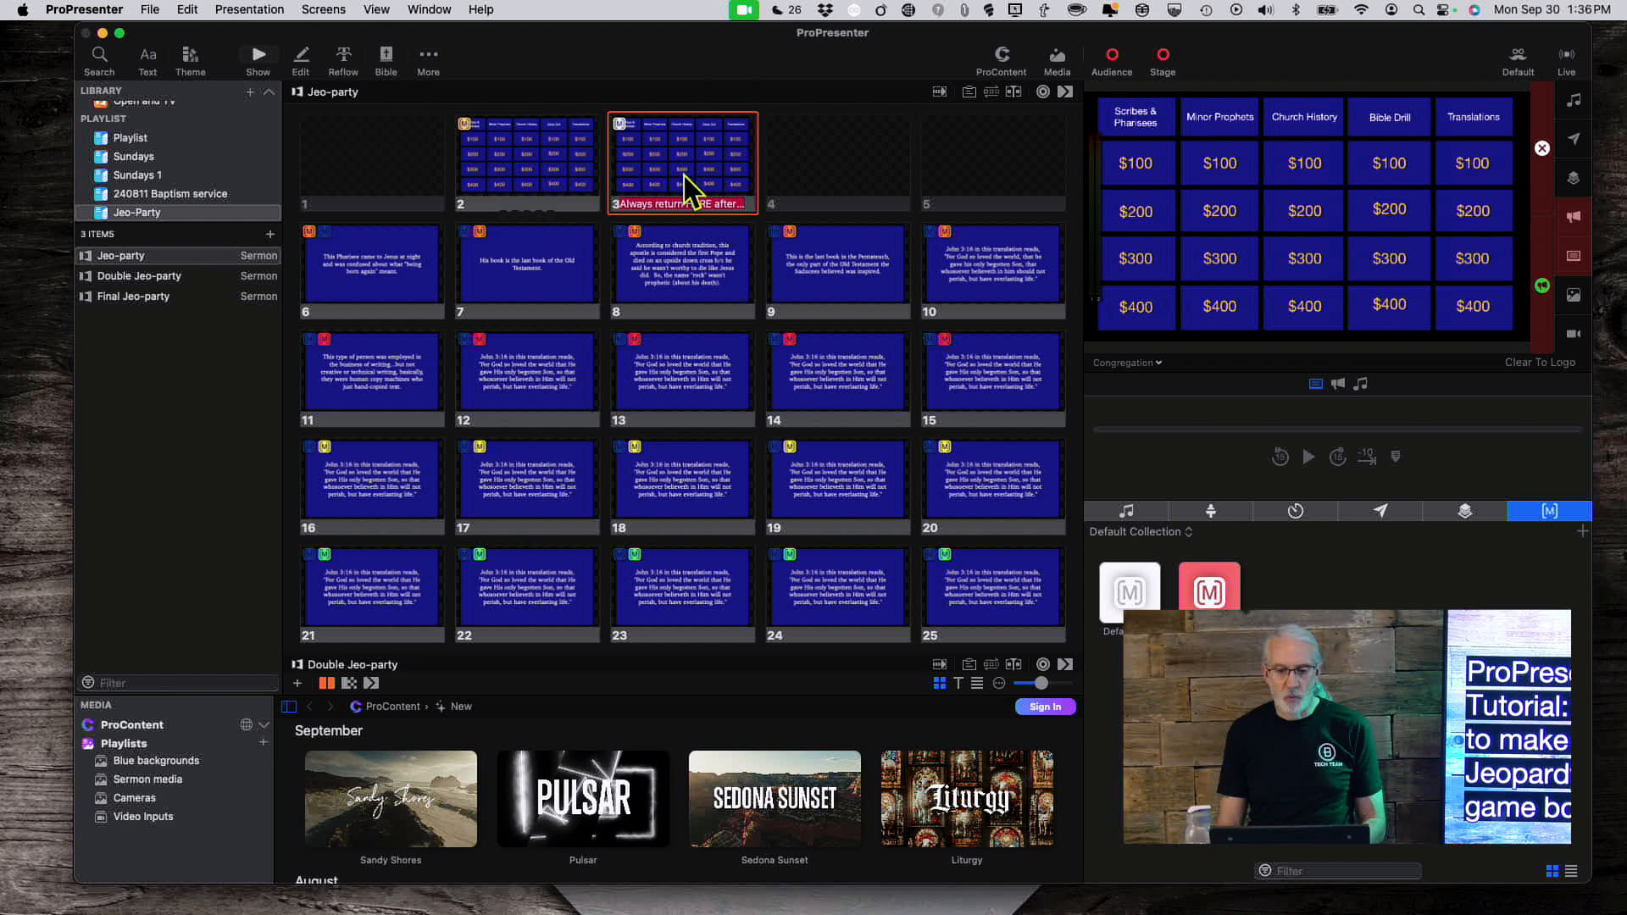
click(846, 269)
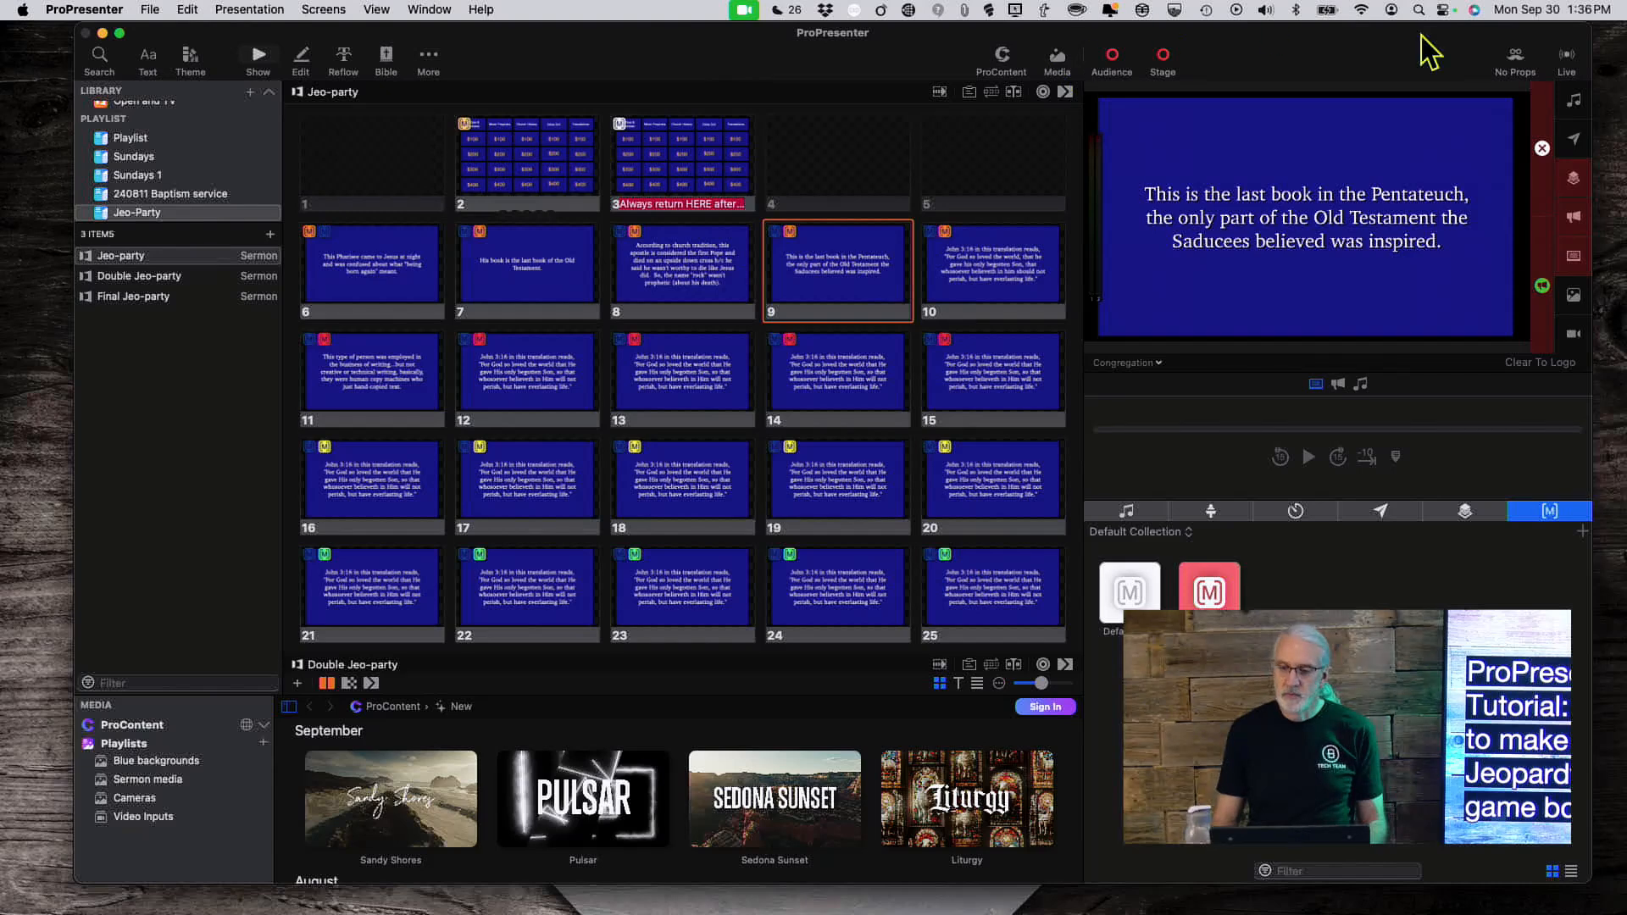
Step: In Edit Looks, uncheck Livestream Props and Announcements and save the No Props look
click(1517, 56)
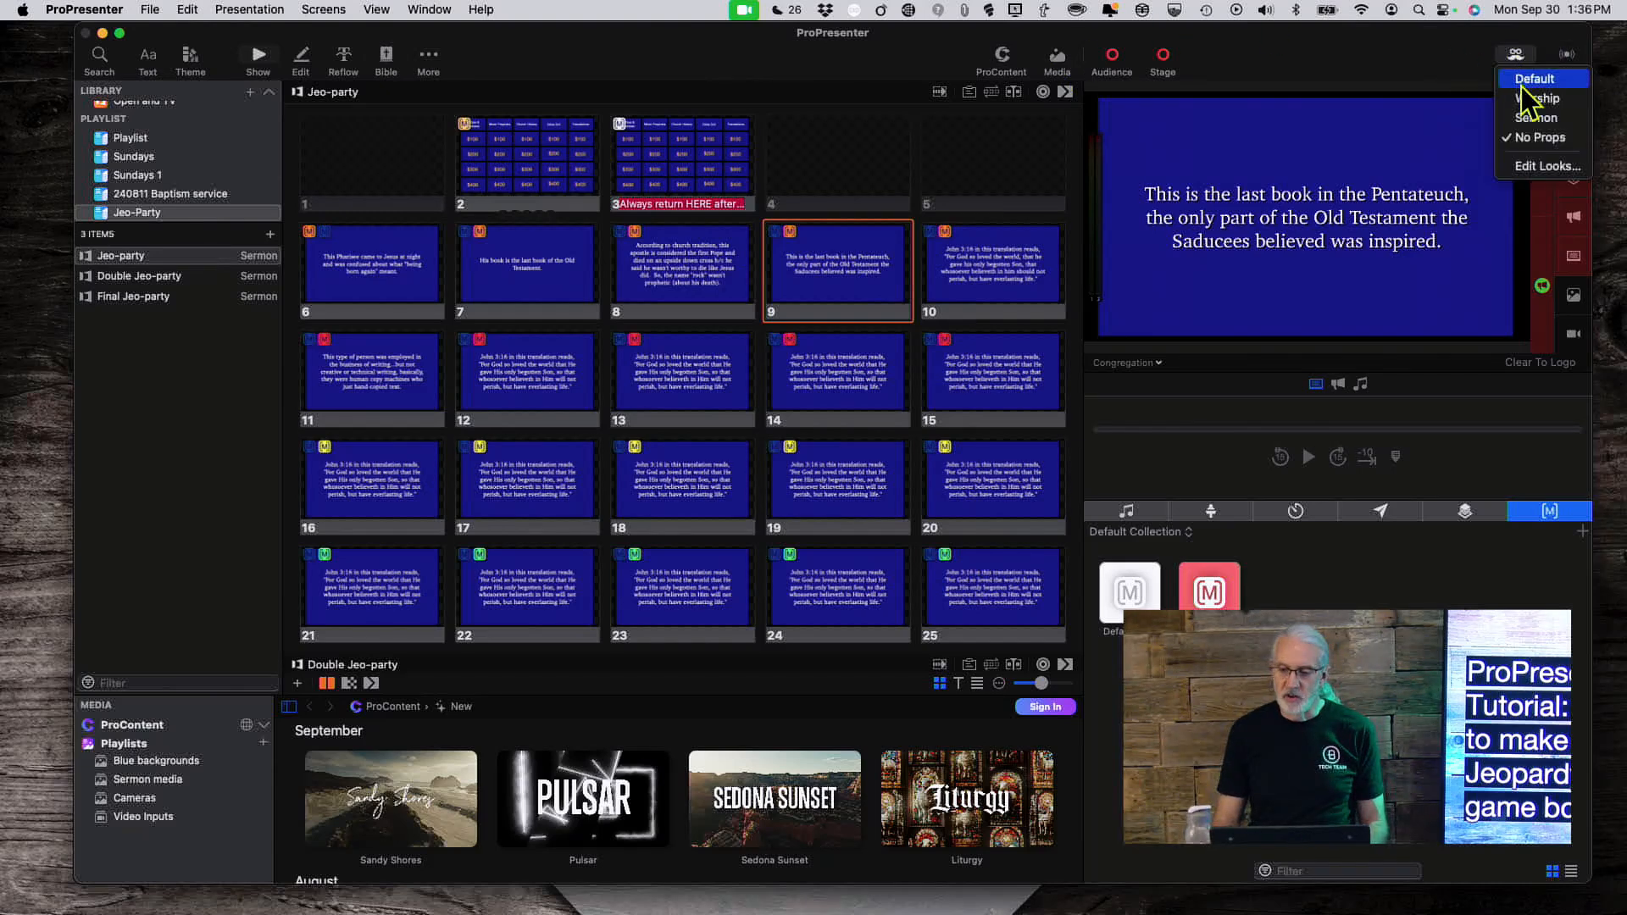
click(1547, 166)
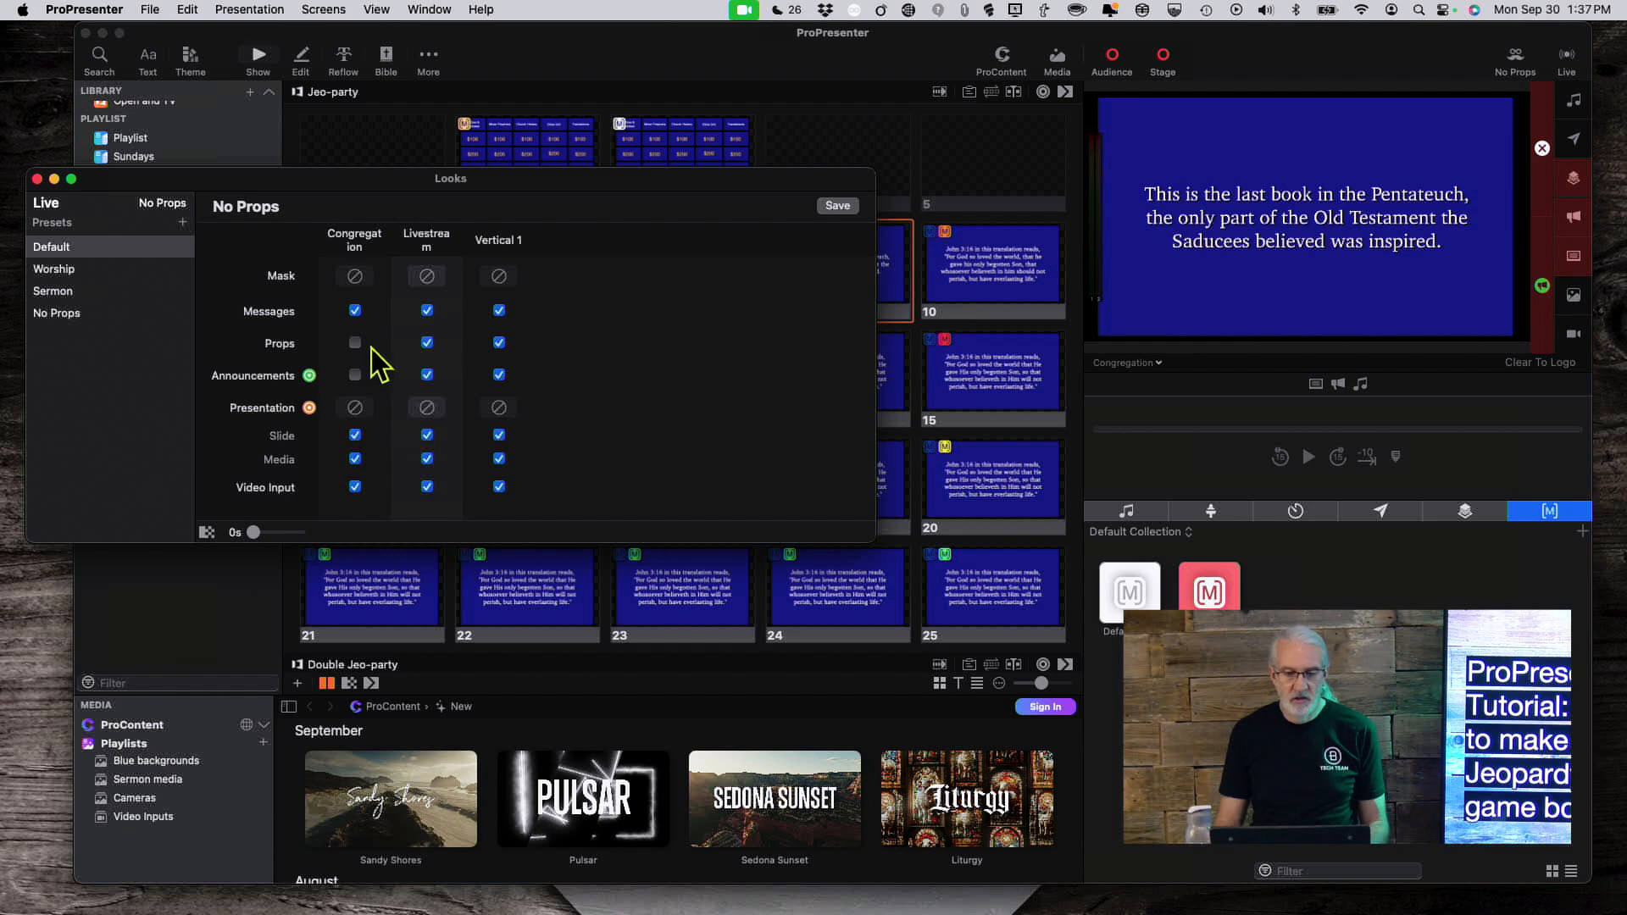
click(427, 343)
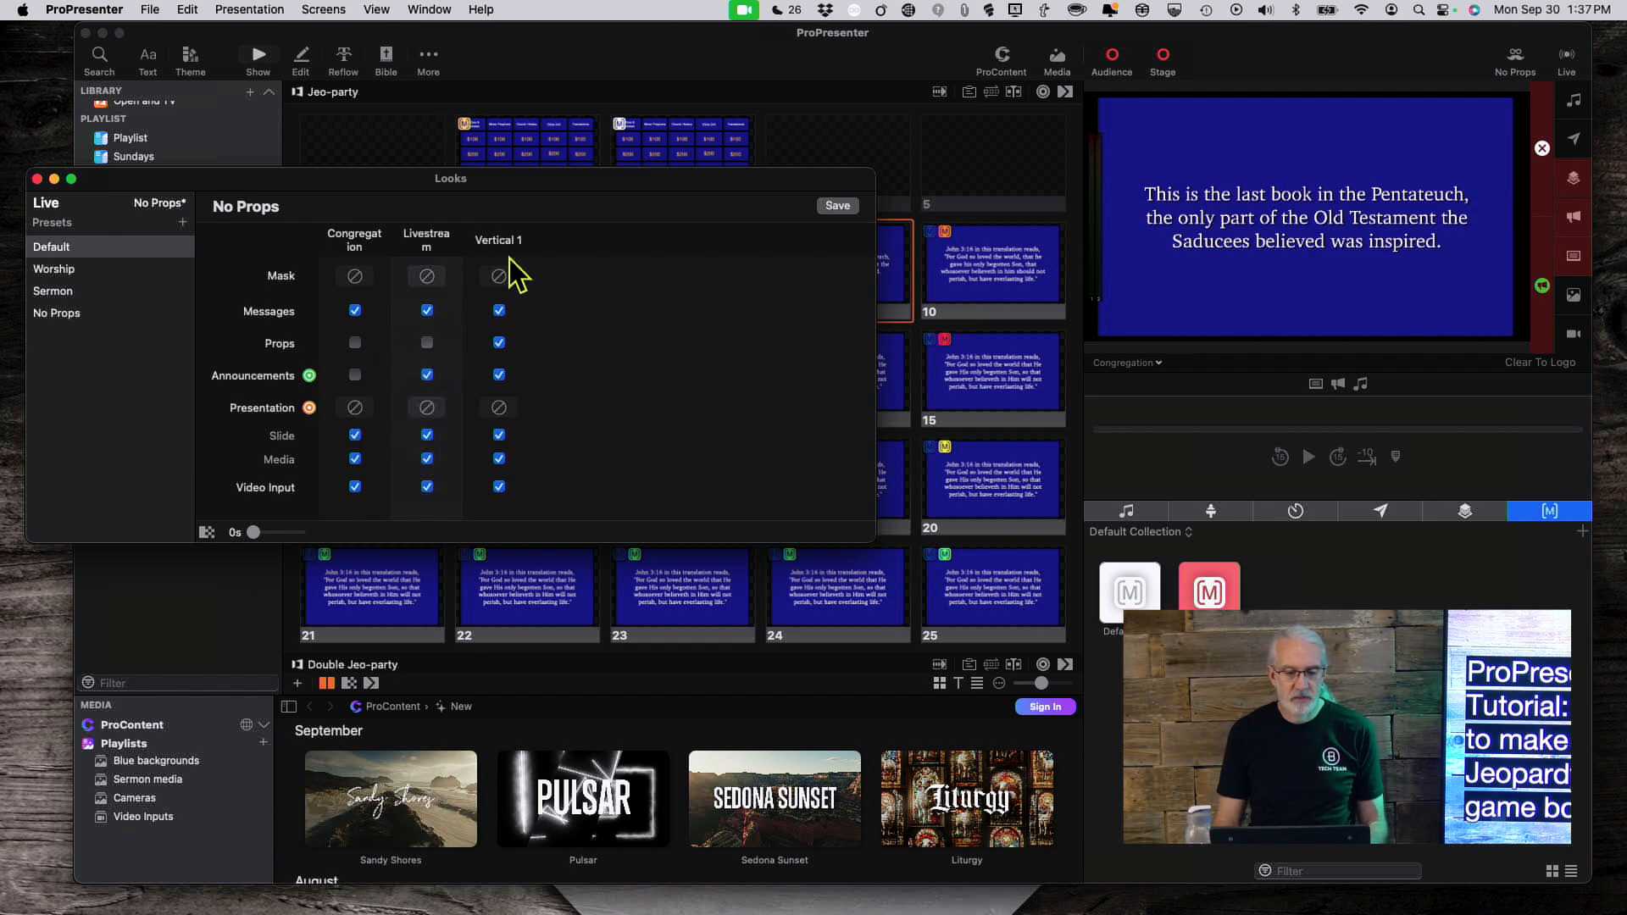
click(427, 343)
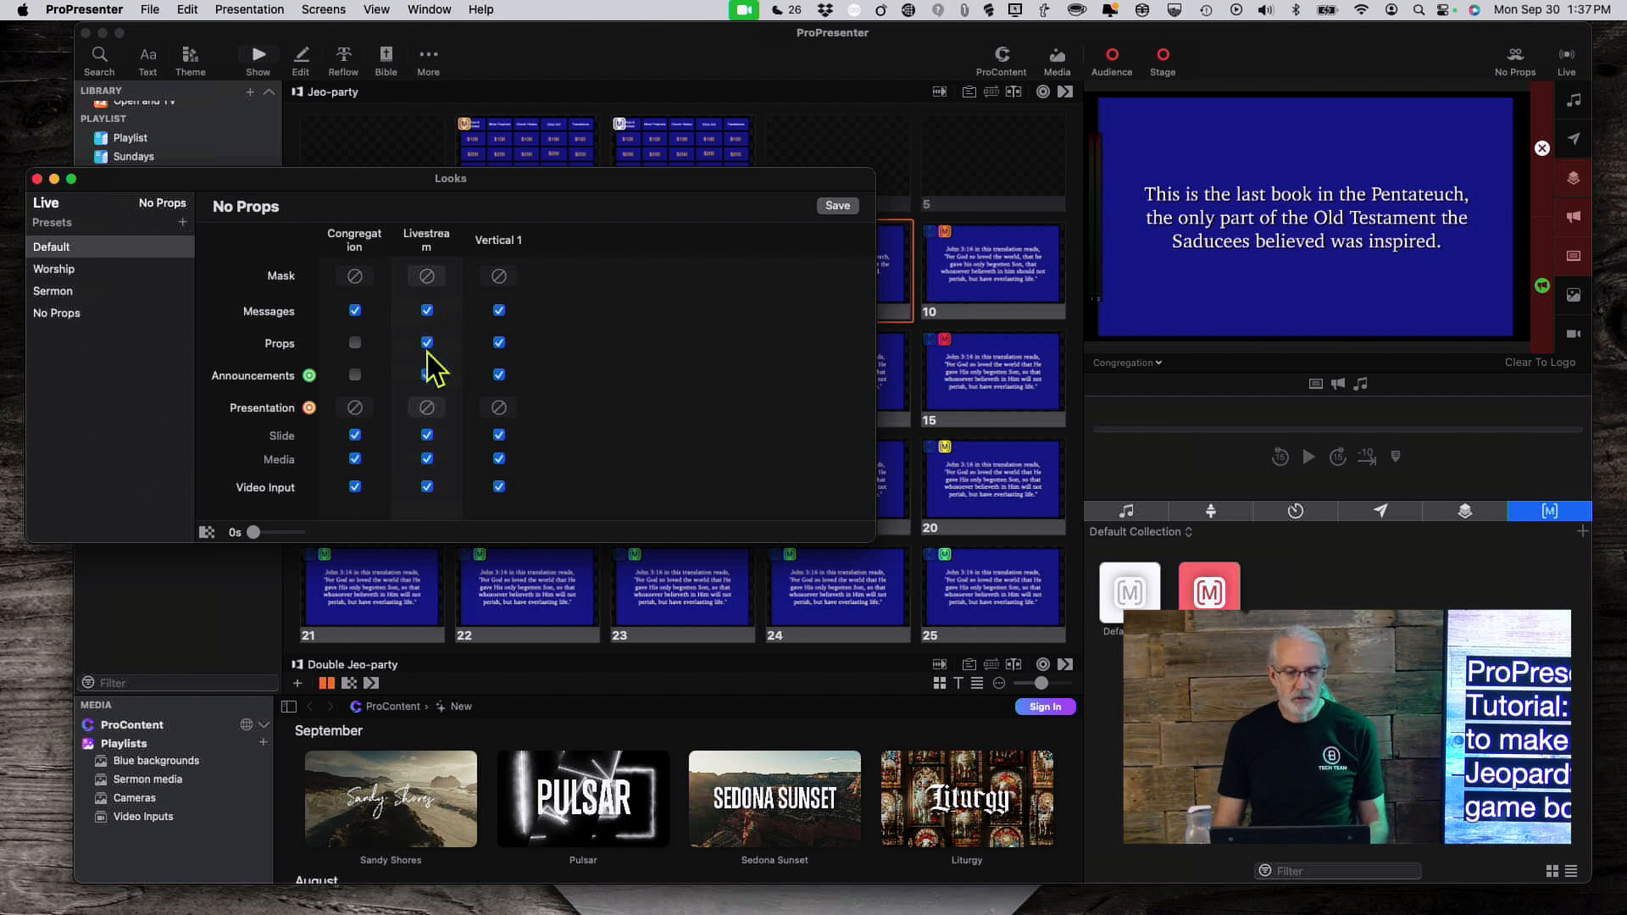
click(427, 344)
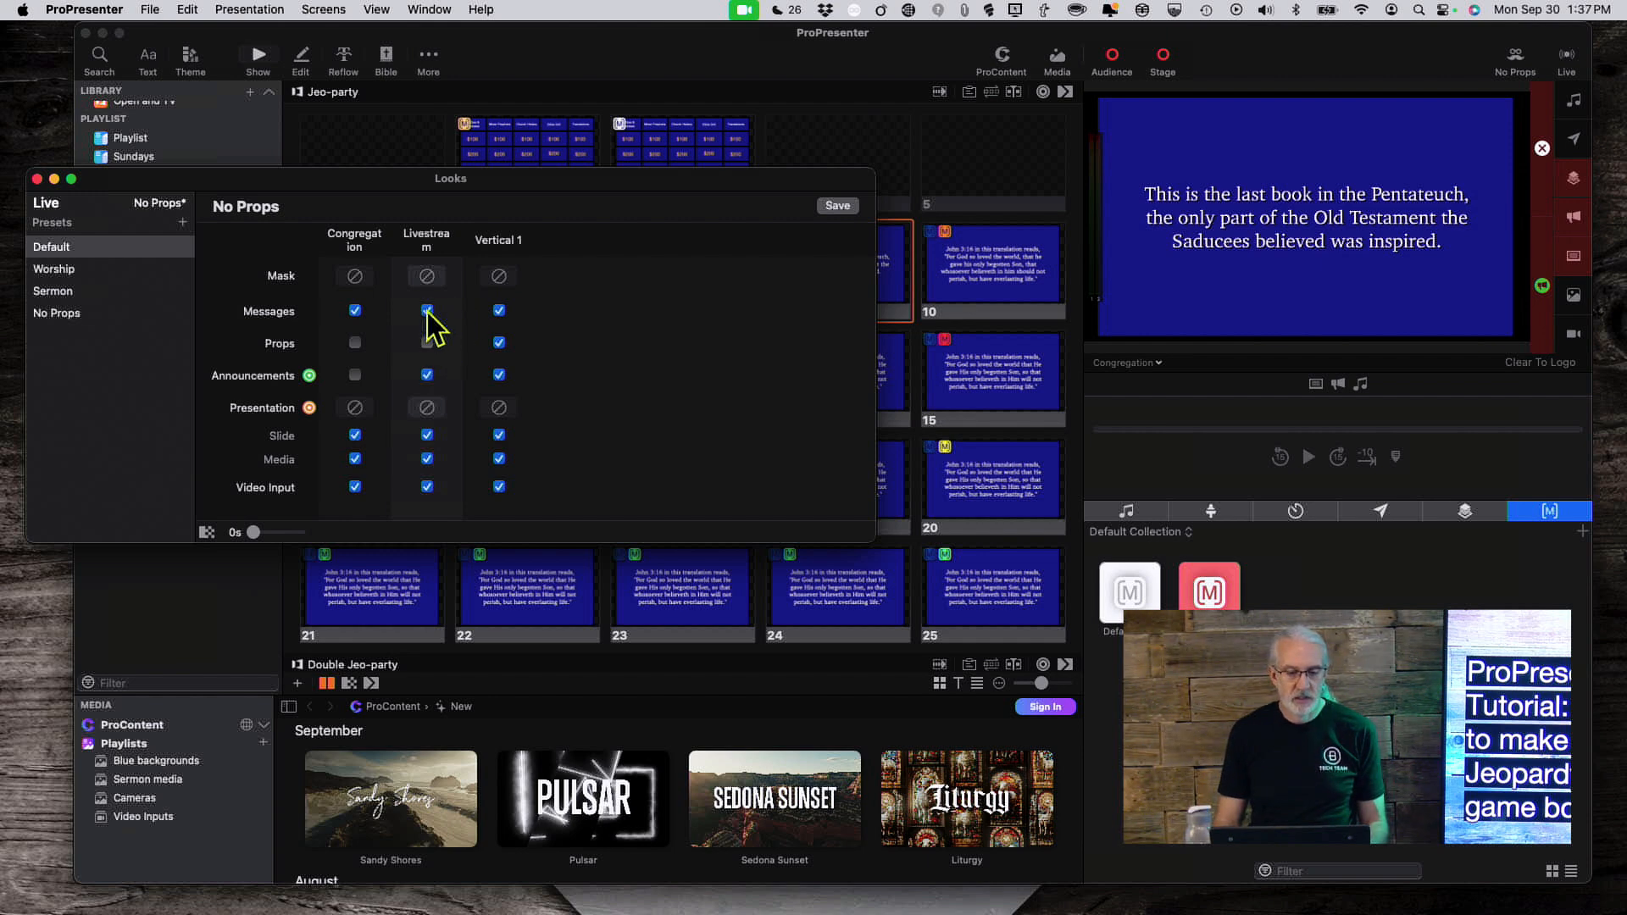
click(427, 375)
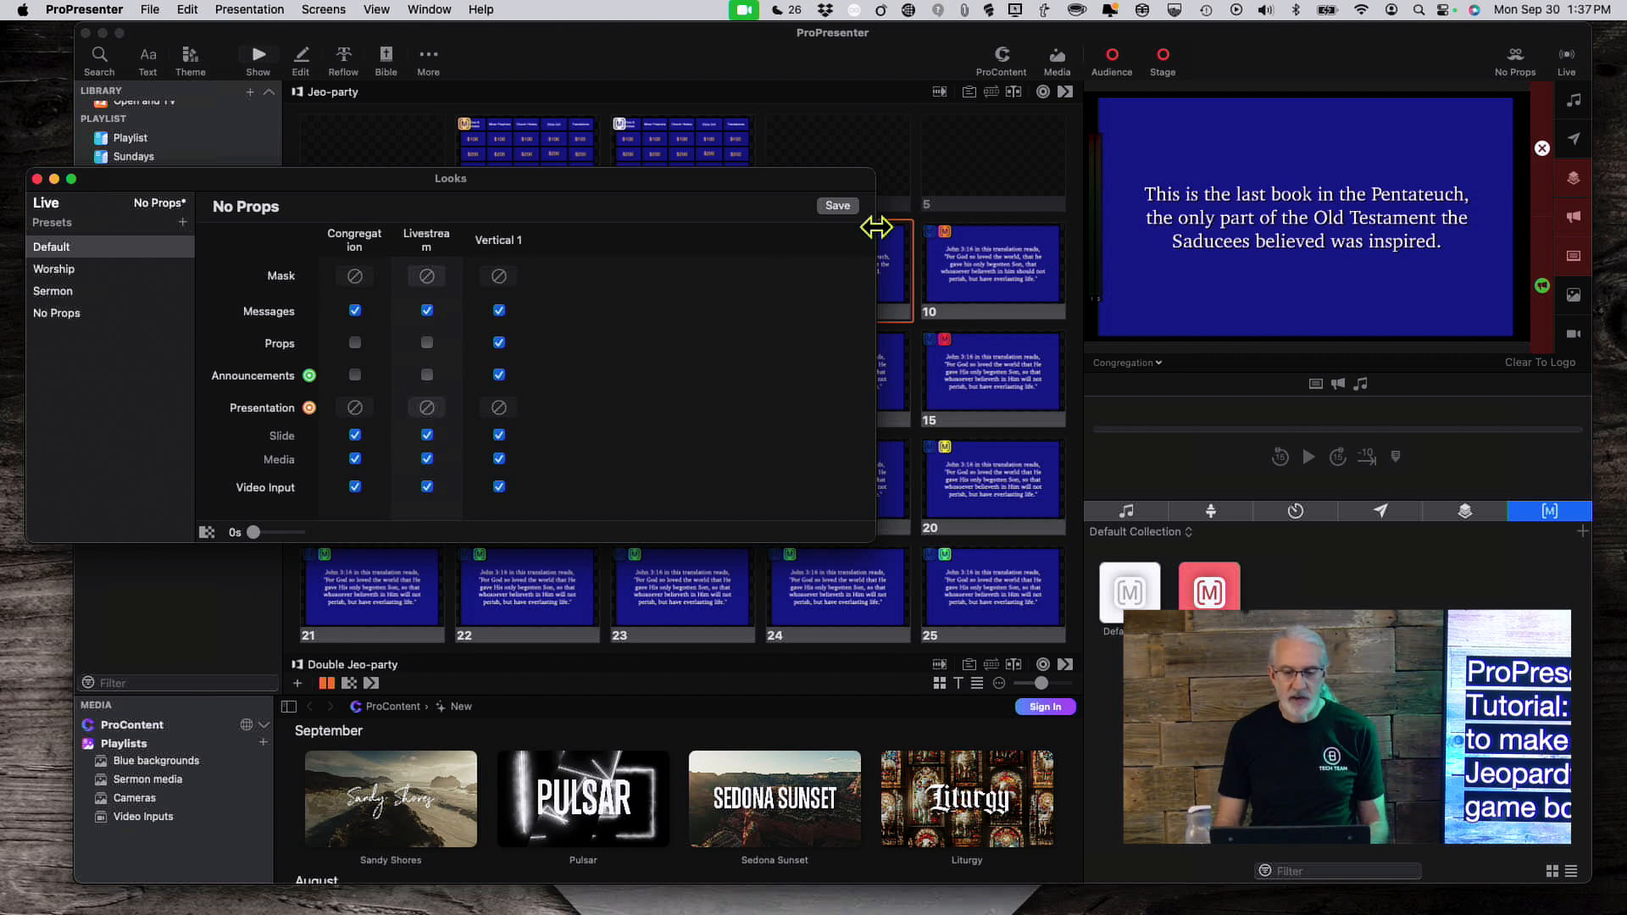
click(837, 207)
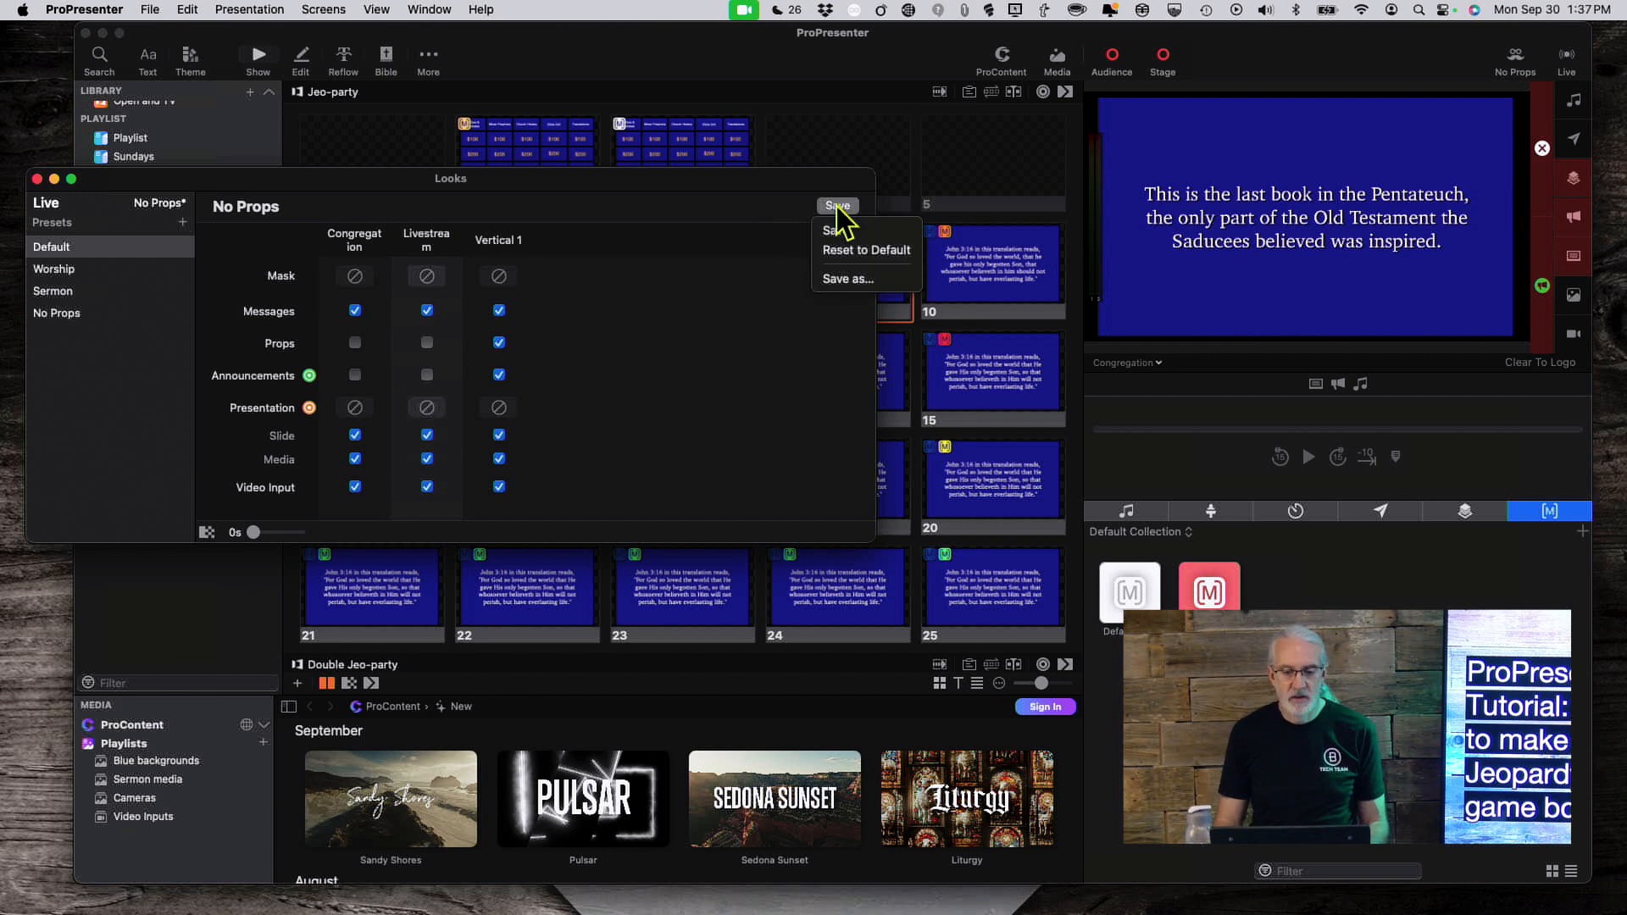
click(837, 206)
click(837, 206)
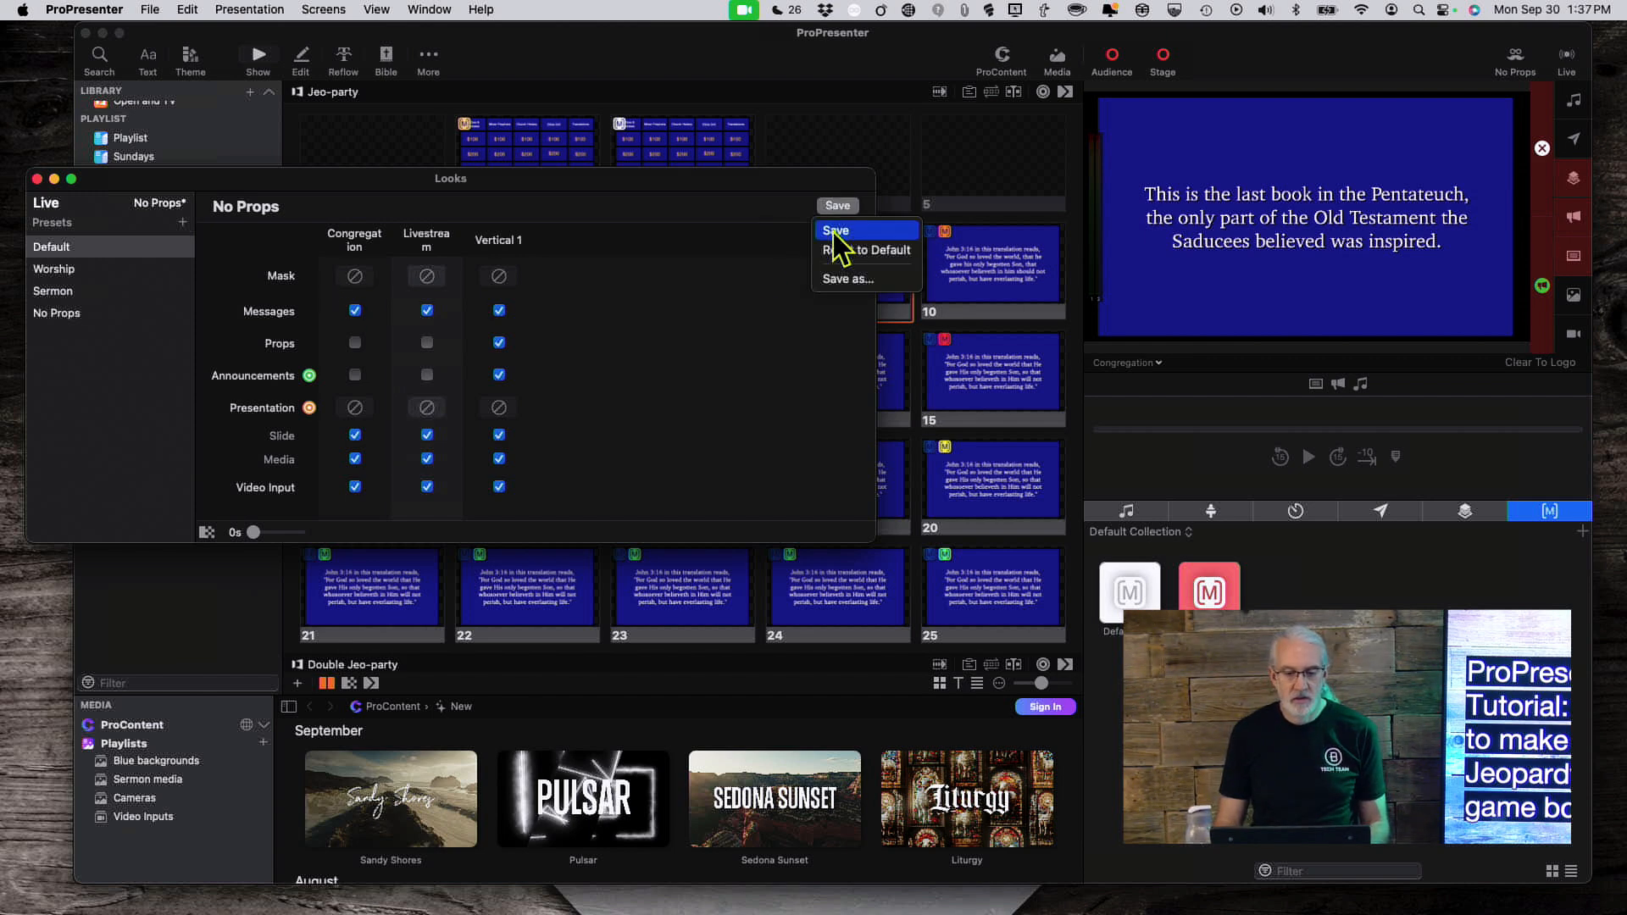
click(834, 229)
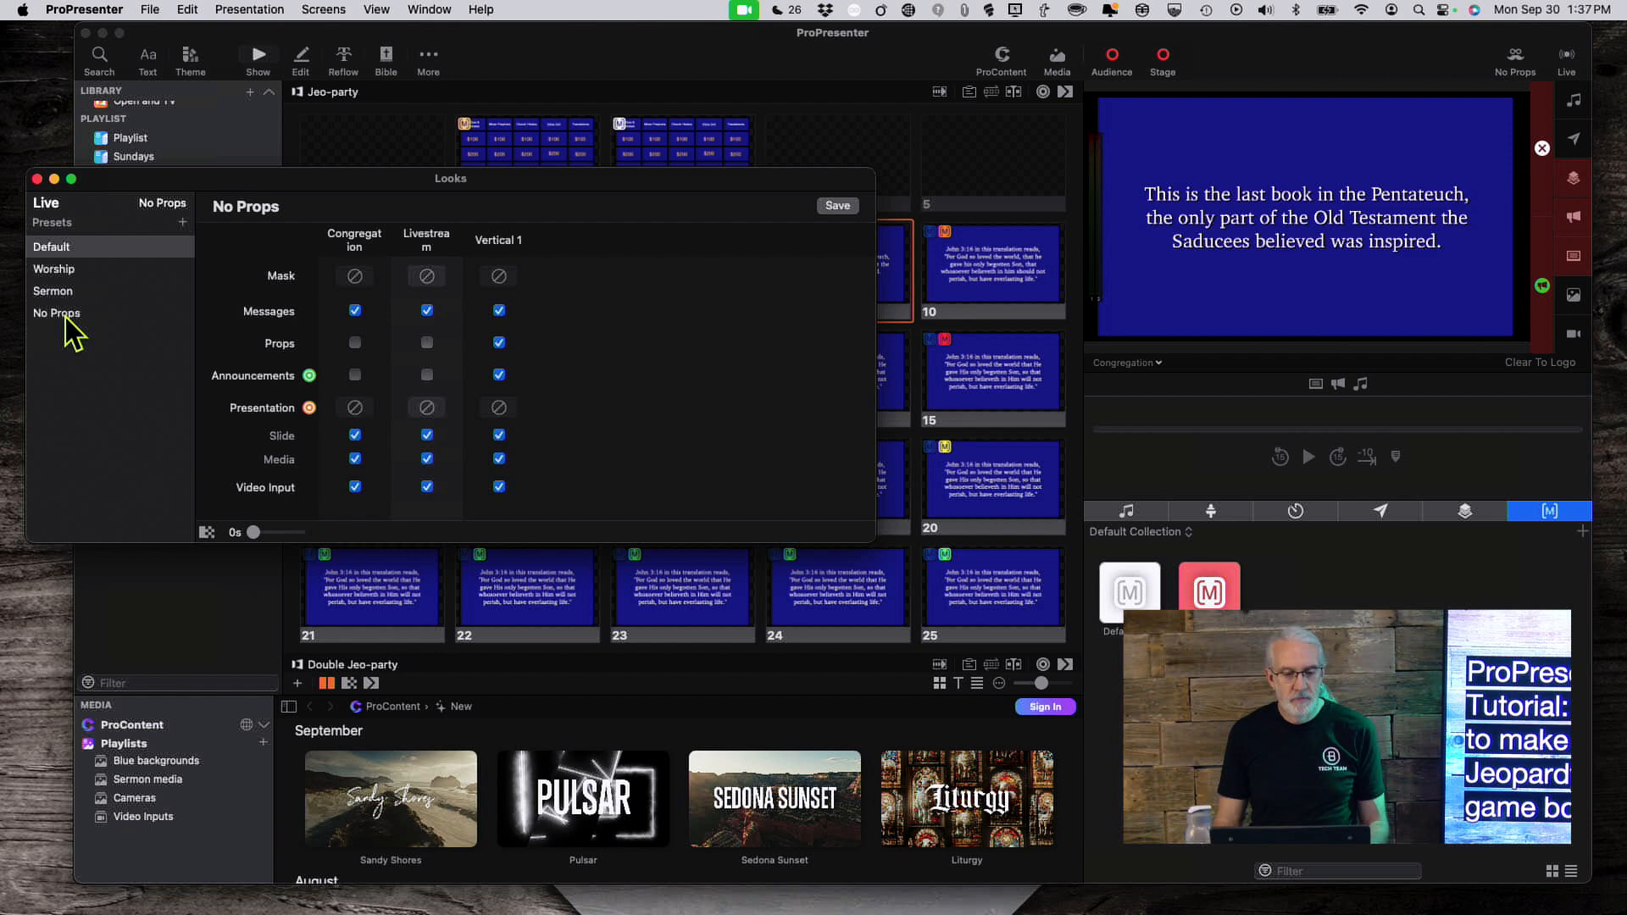
Step: Select the No Props look and close the Looks editor
click(61, 314)
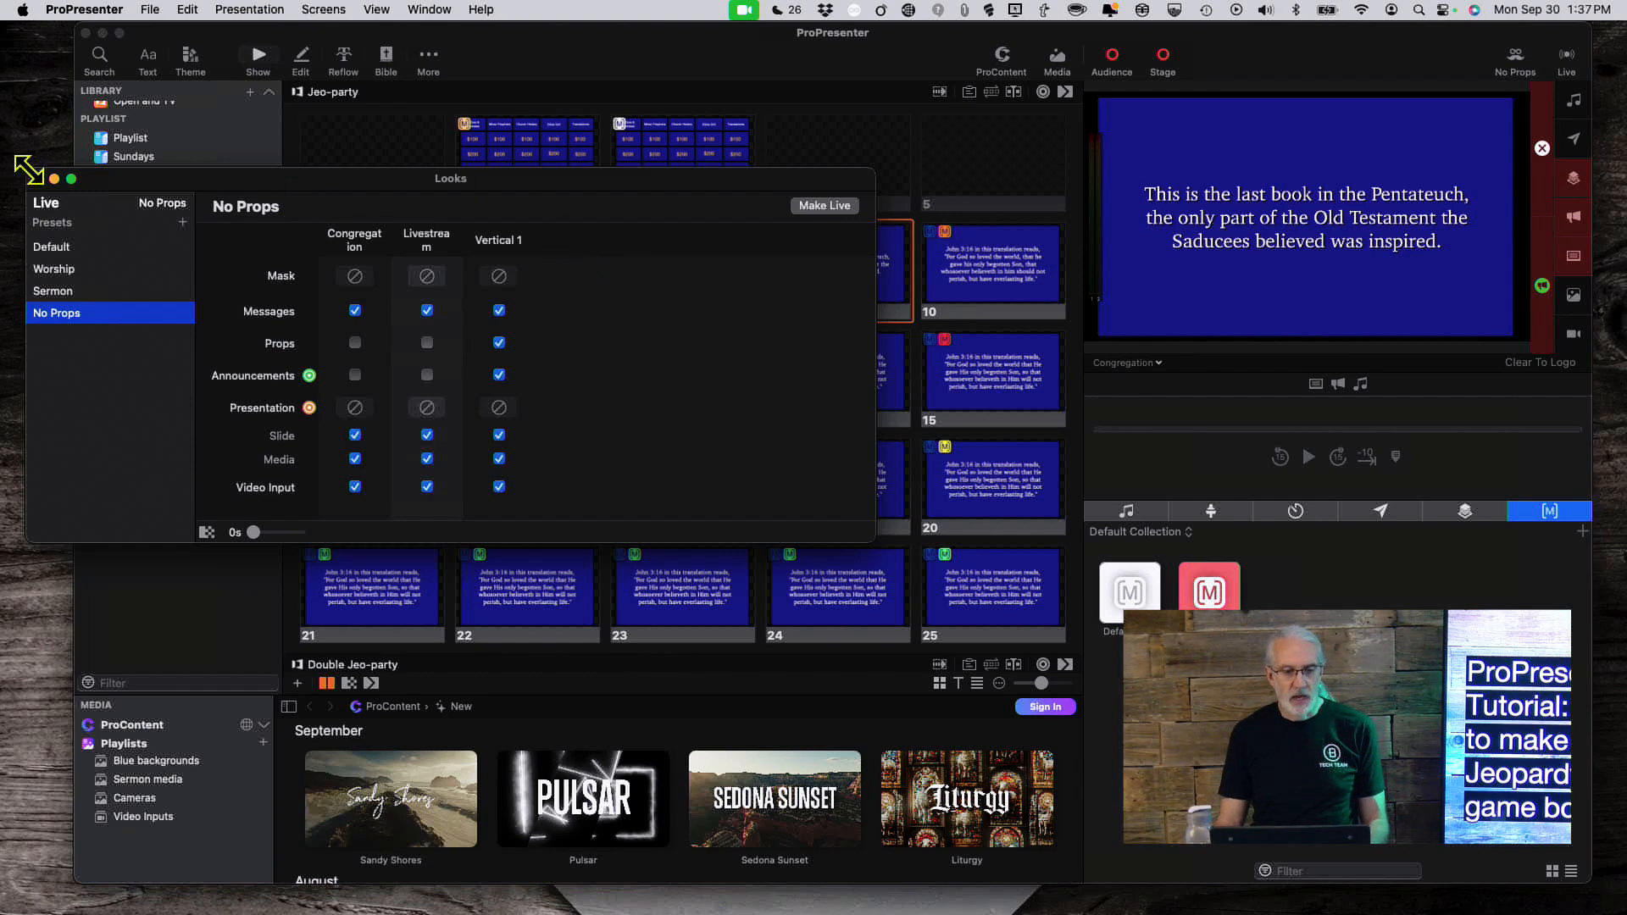
click(37, 179)
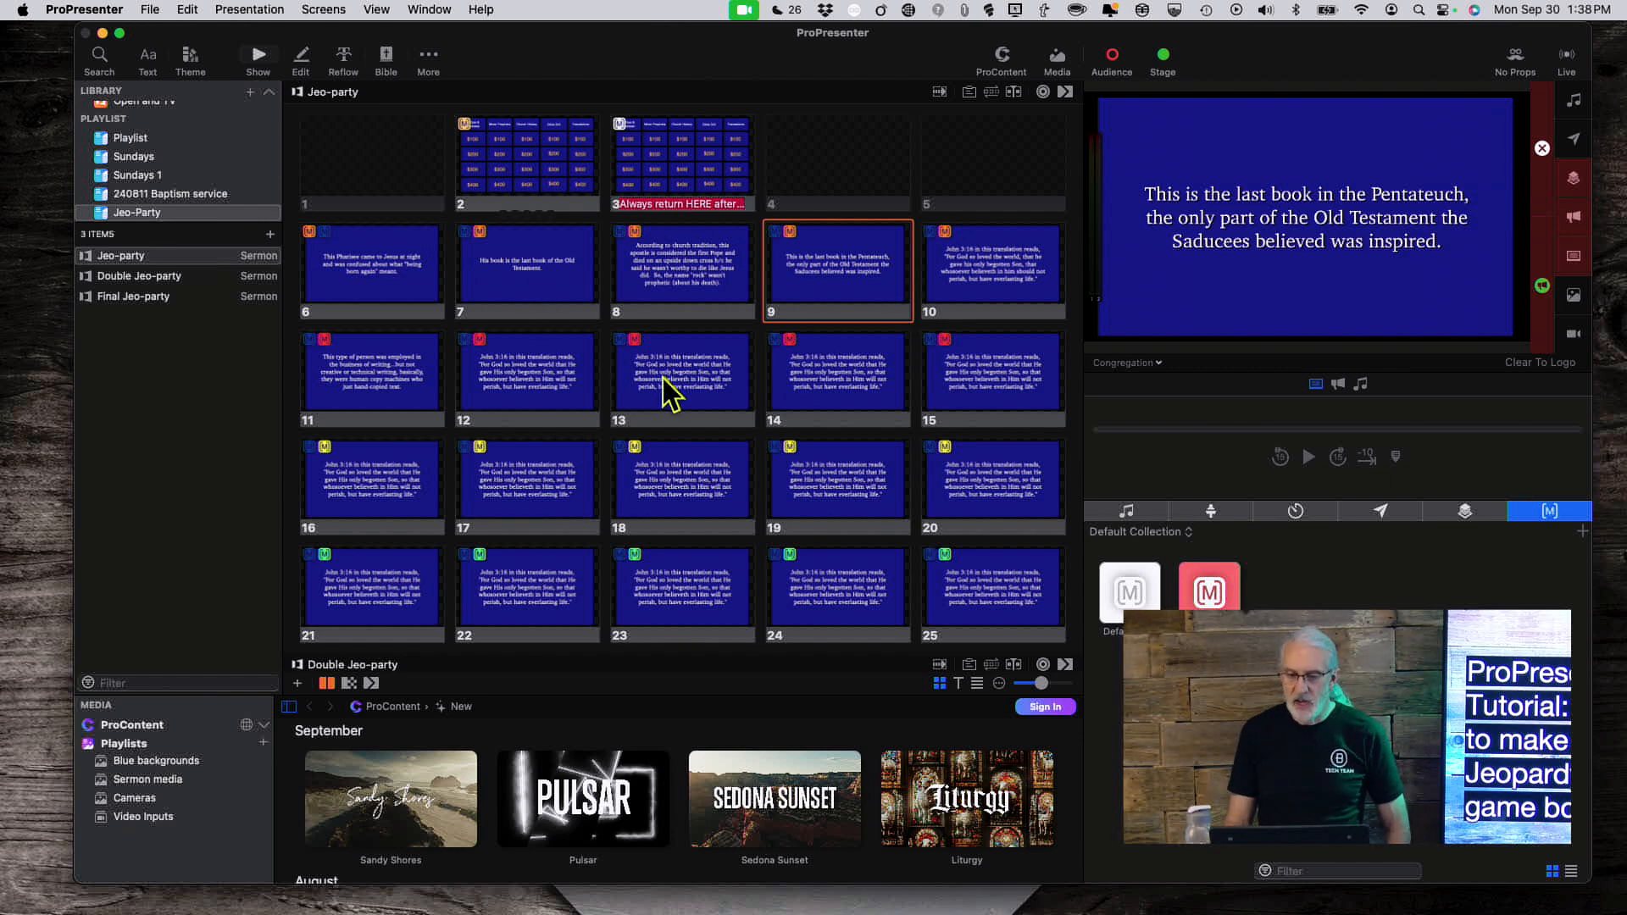
Step: Show the game board, browse the Jeo-party props collection, then put the Old Testament clue live
click(707, 180)
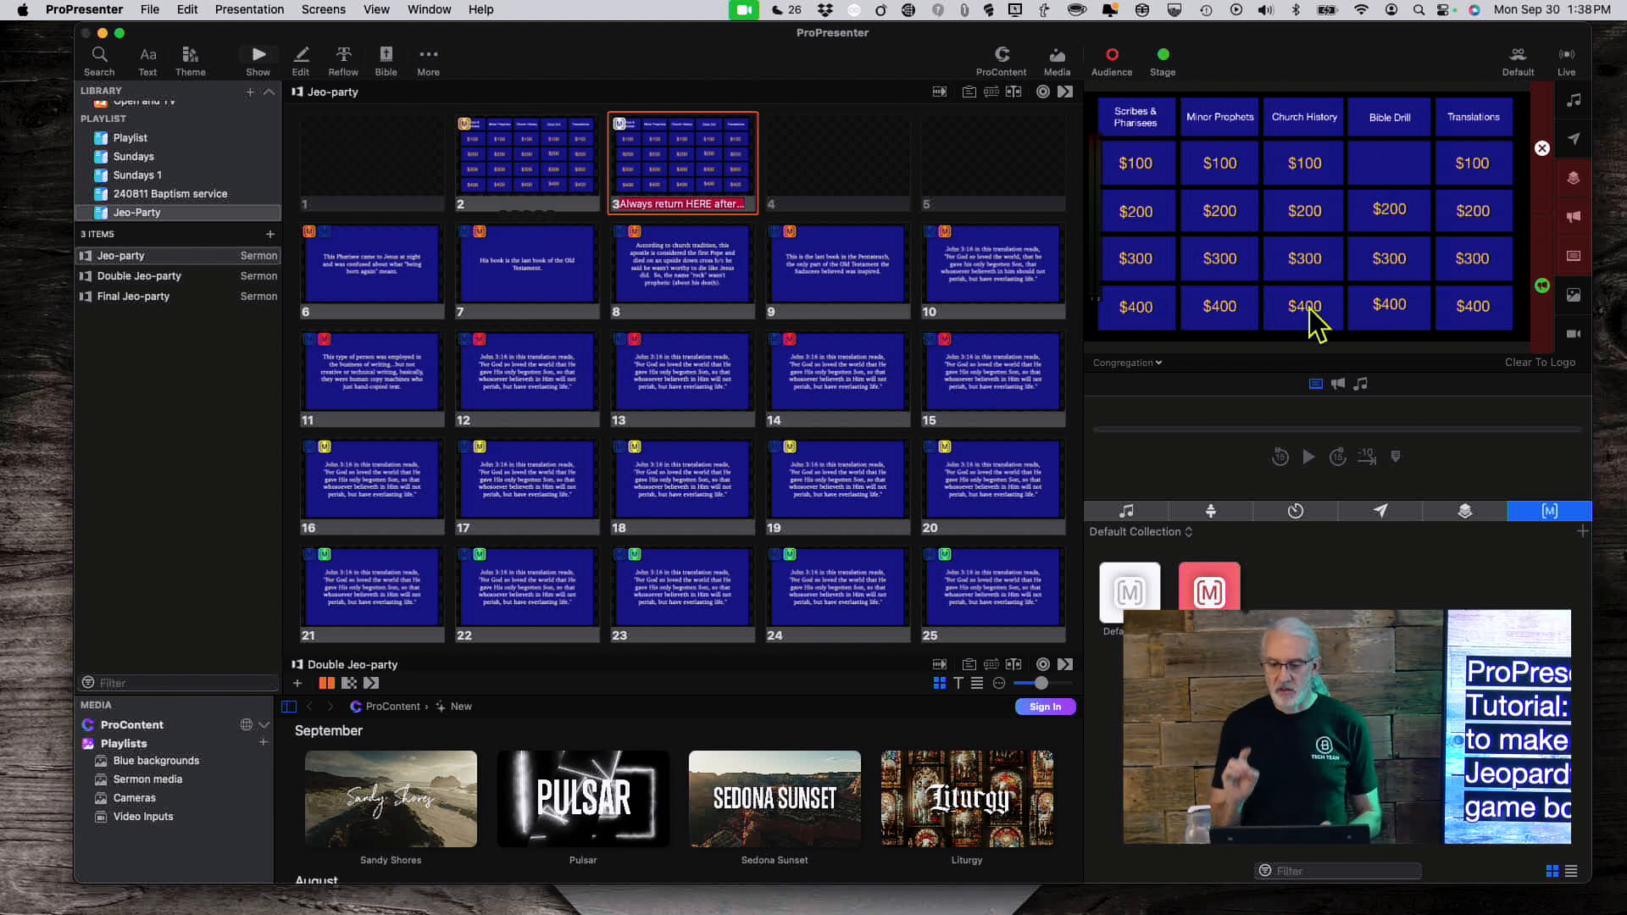
click(1463, 510)
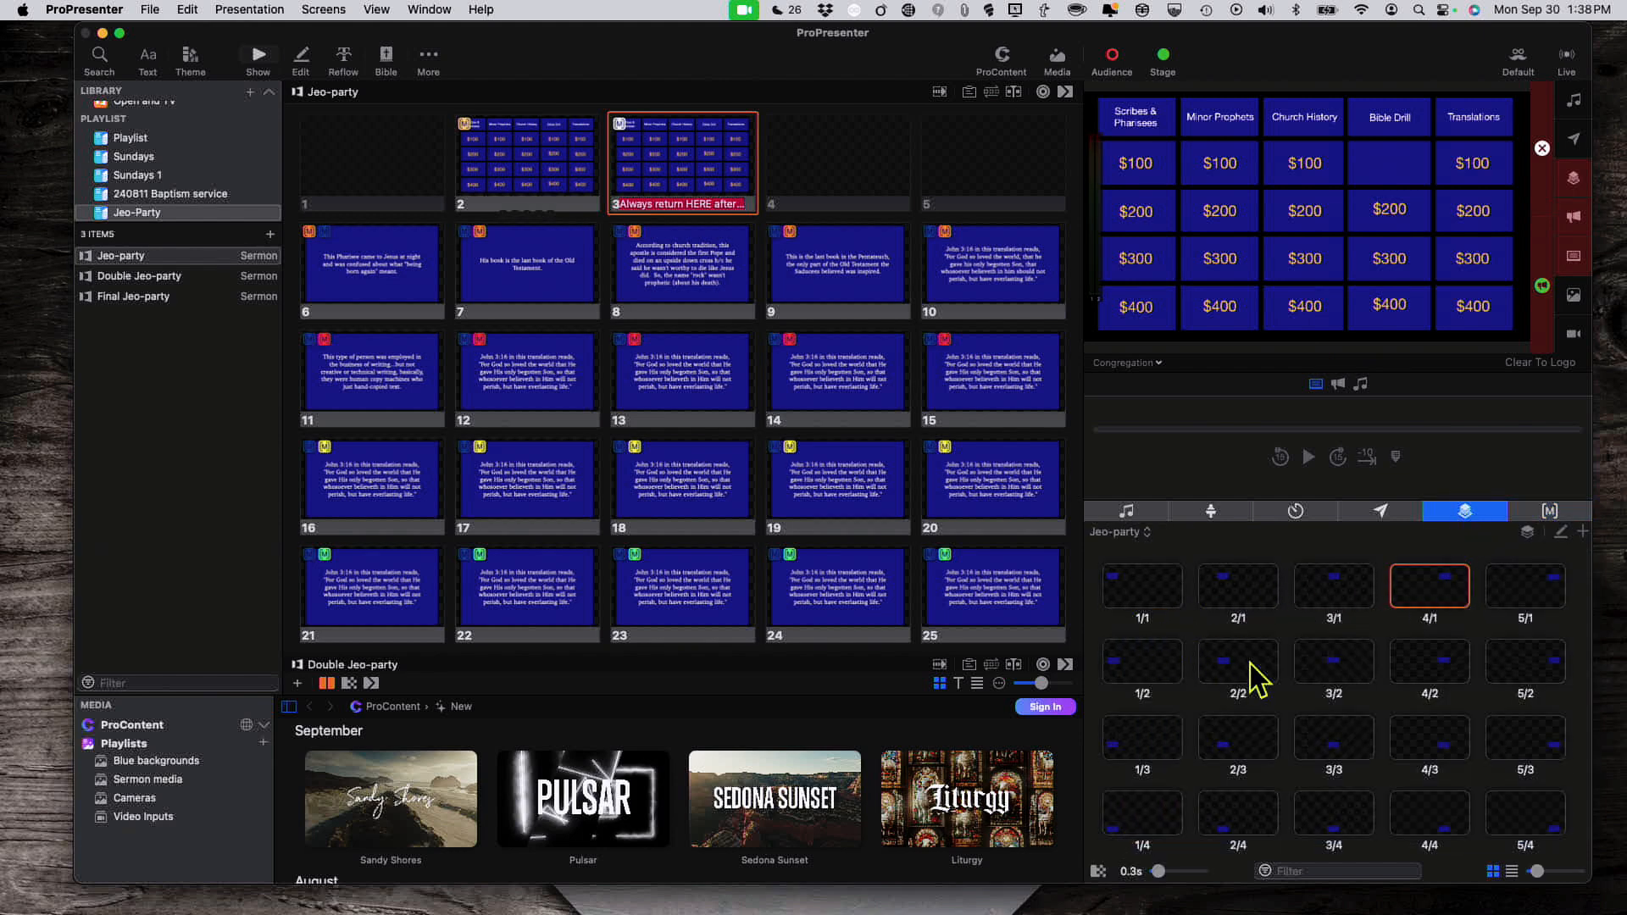
scroll(1305, 745, down, 1)
scroll(1299, 729, up, 1)
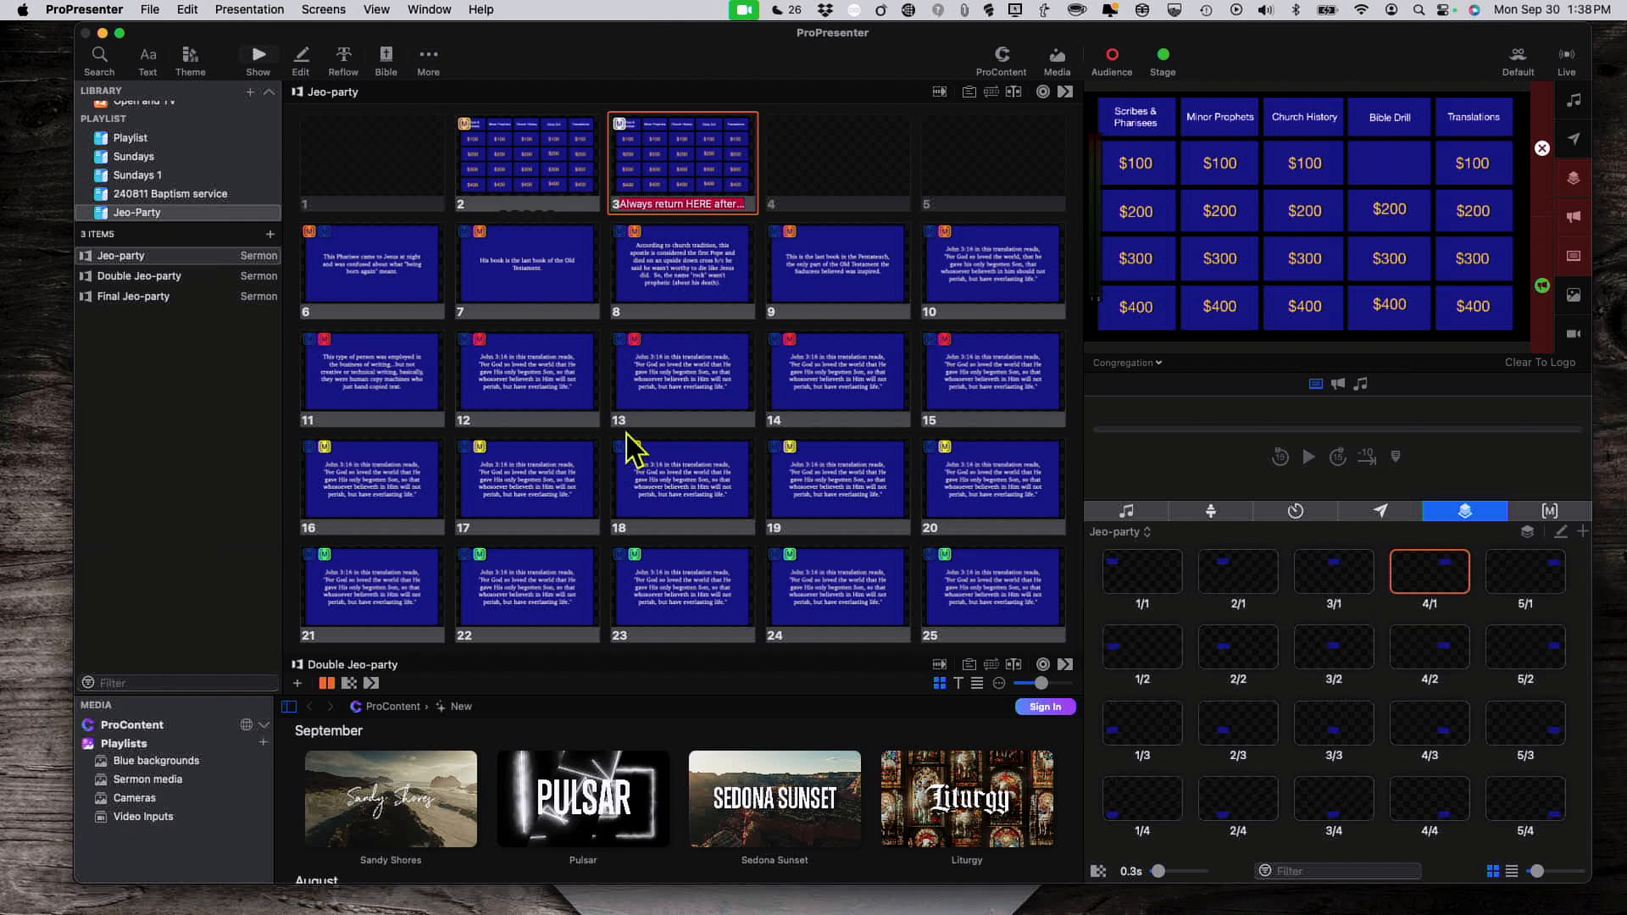
click(511, 278)
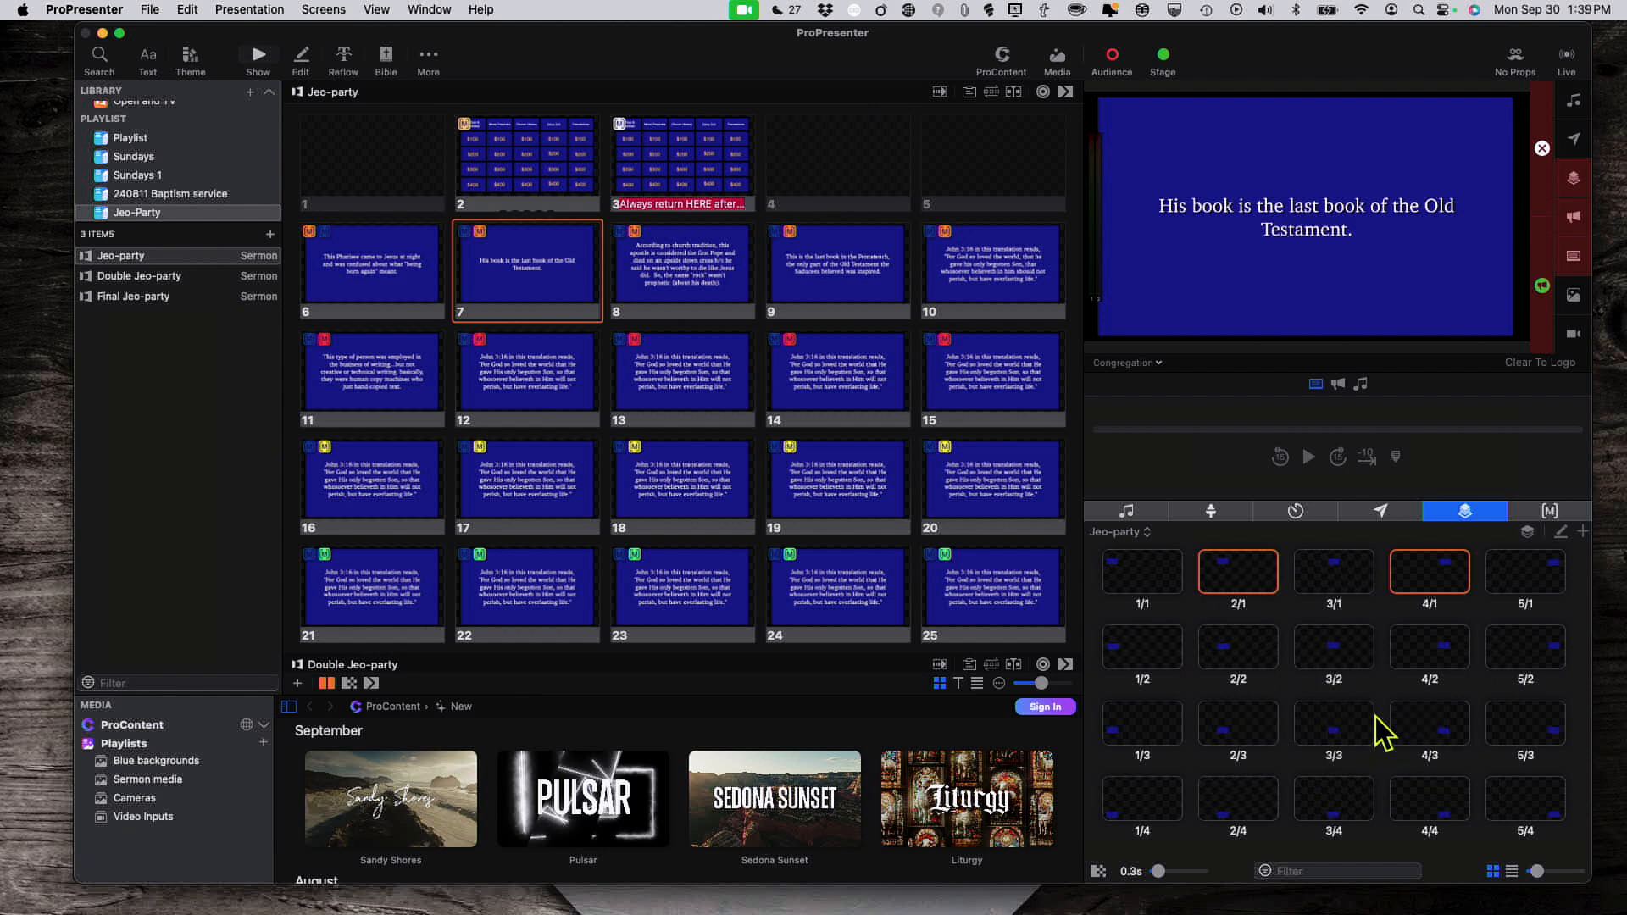
Step: Toggle the props list and thumbnail views and check the collections list, then send the Jeopardy board live
click(1512, 871)
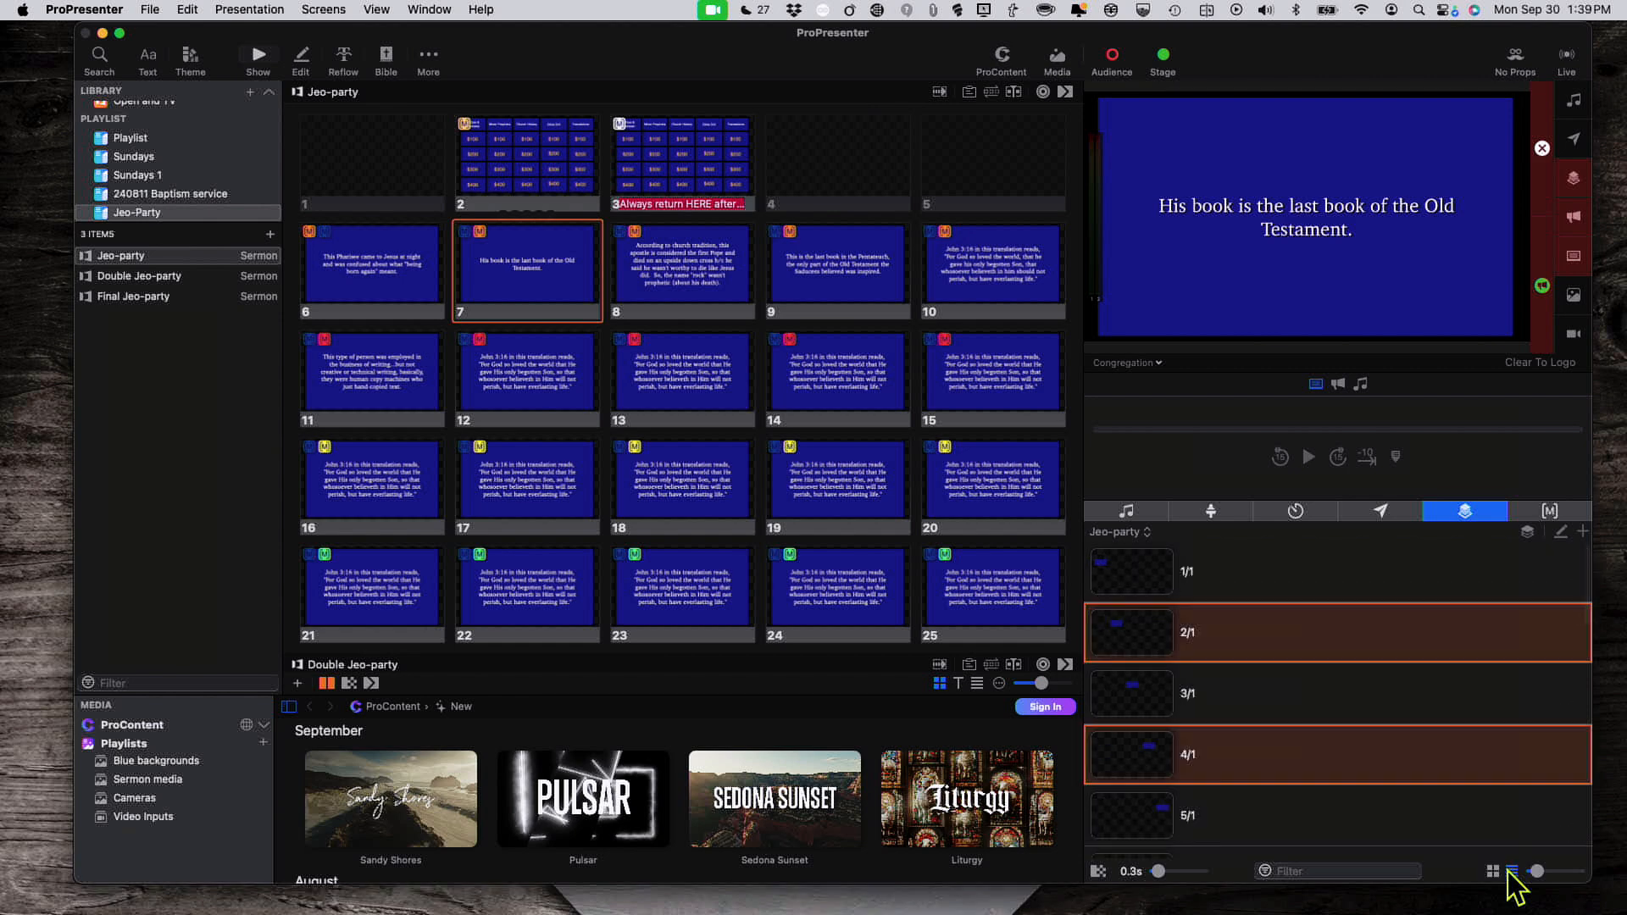
click(1492, 871)
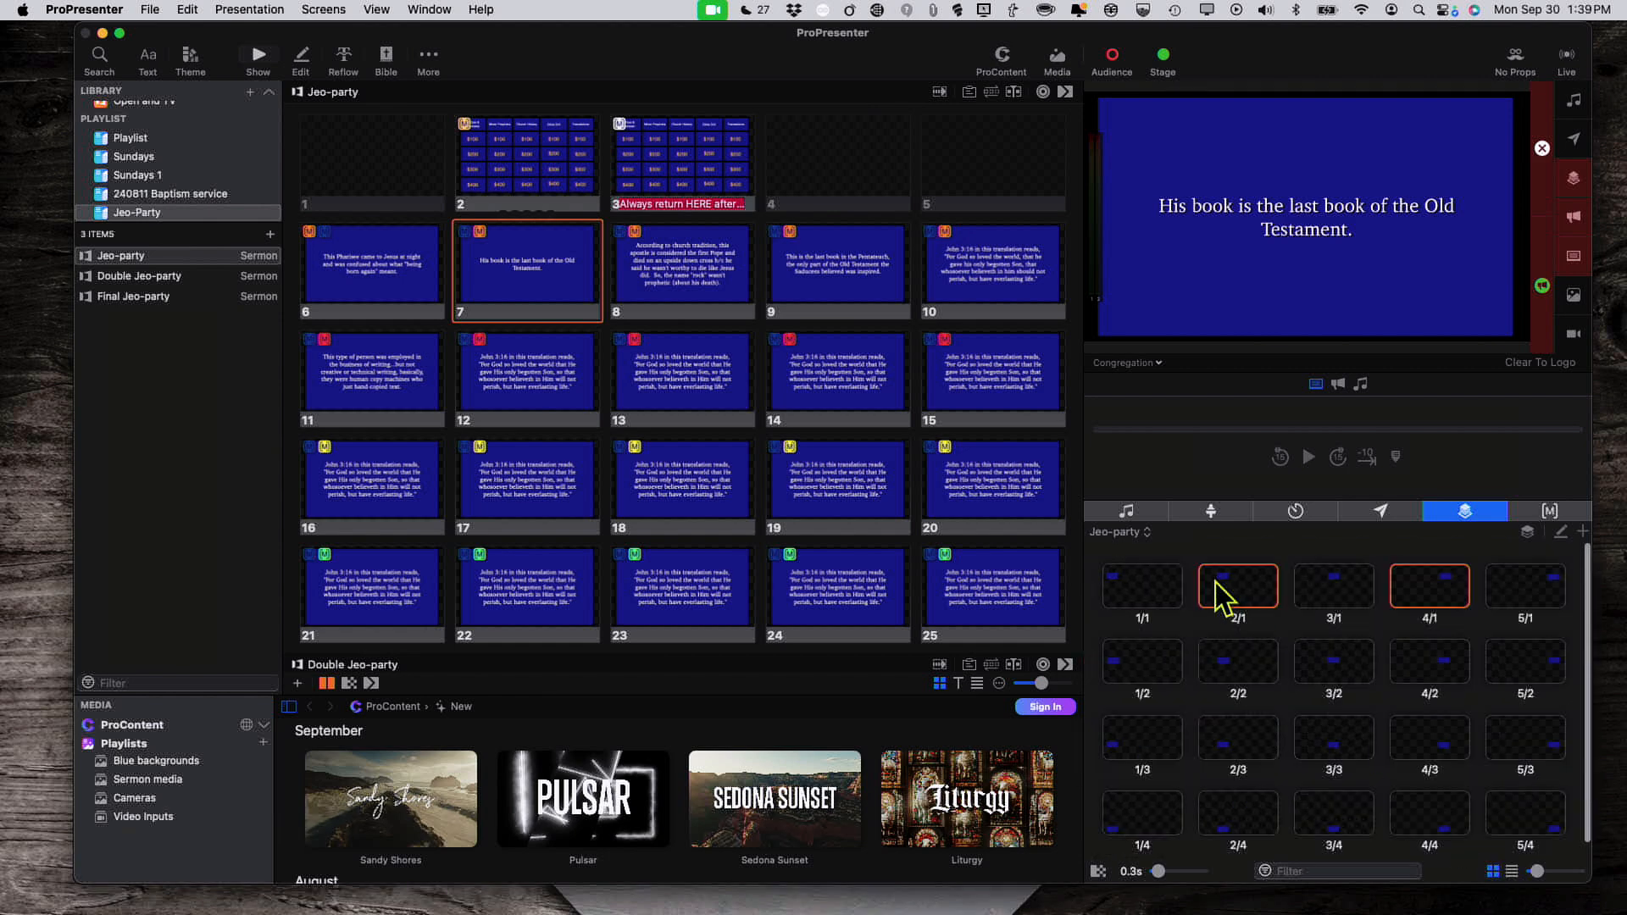
click(1145, 533)
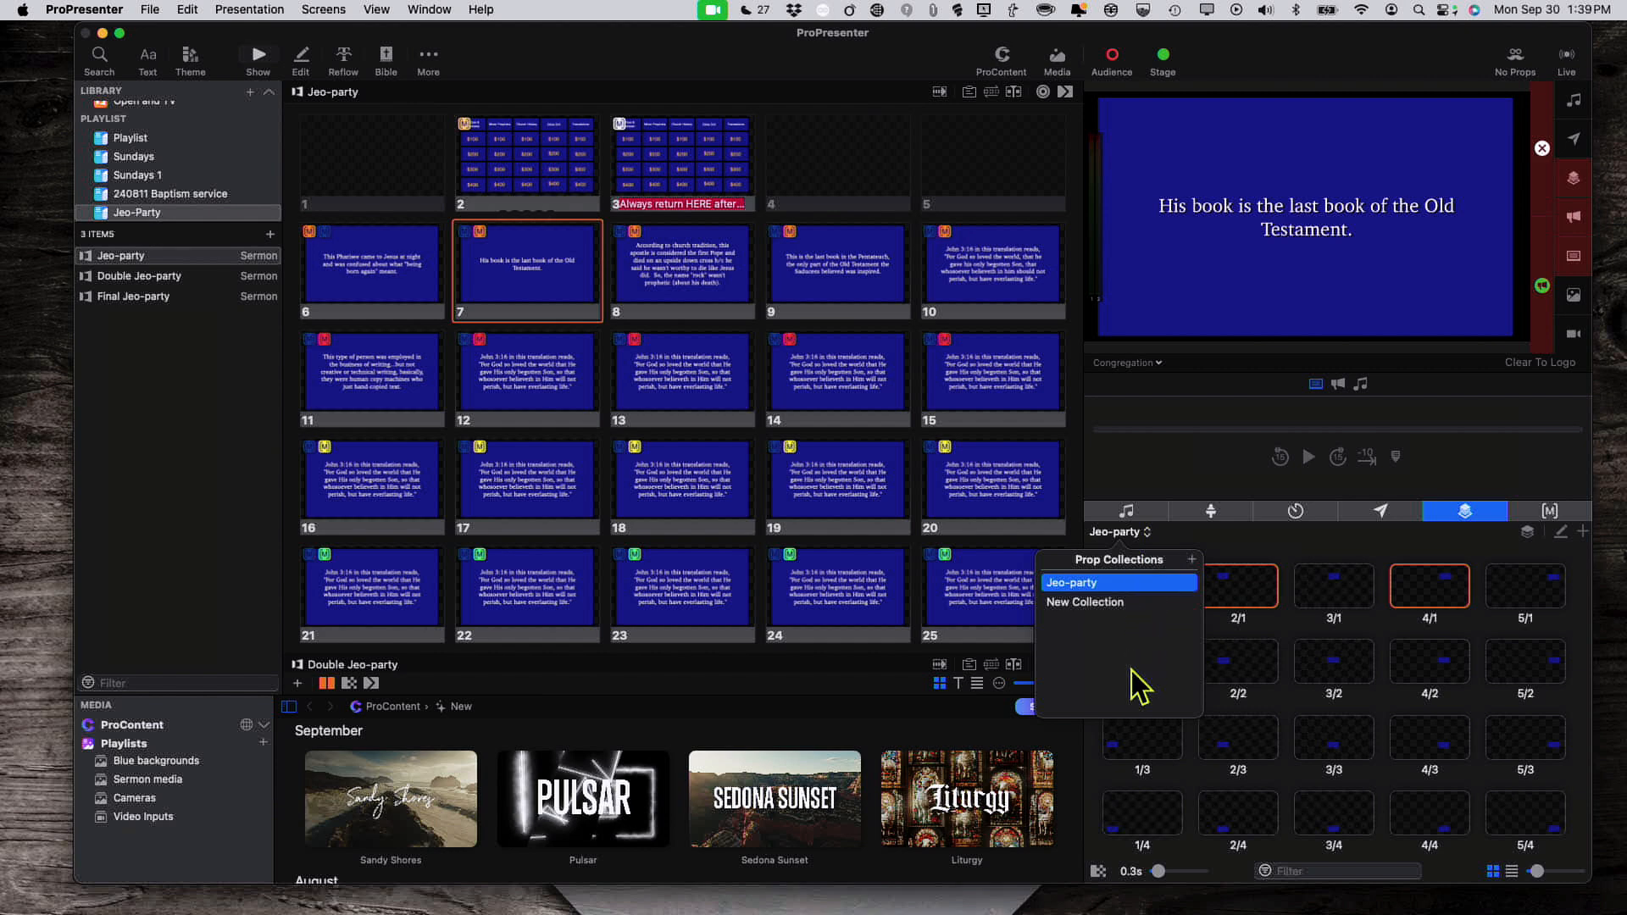
click(1219, 539)
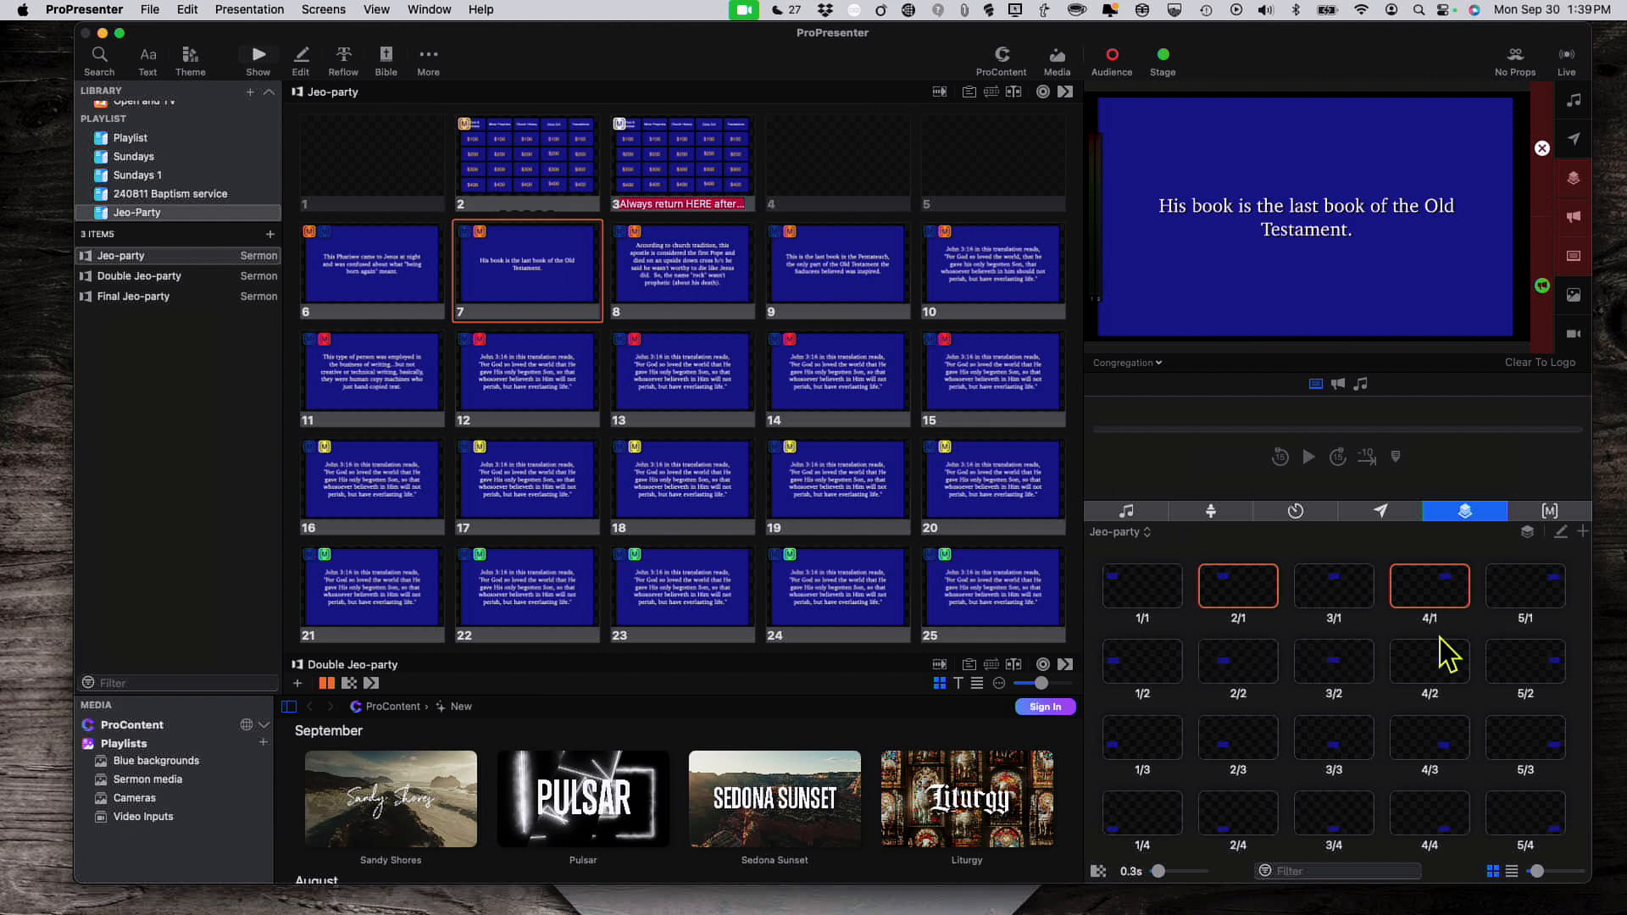
click(678, 180)
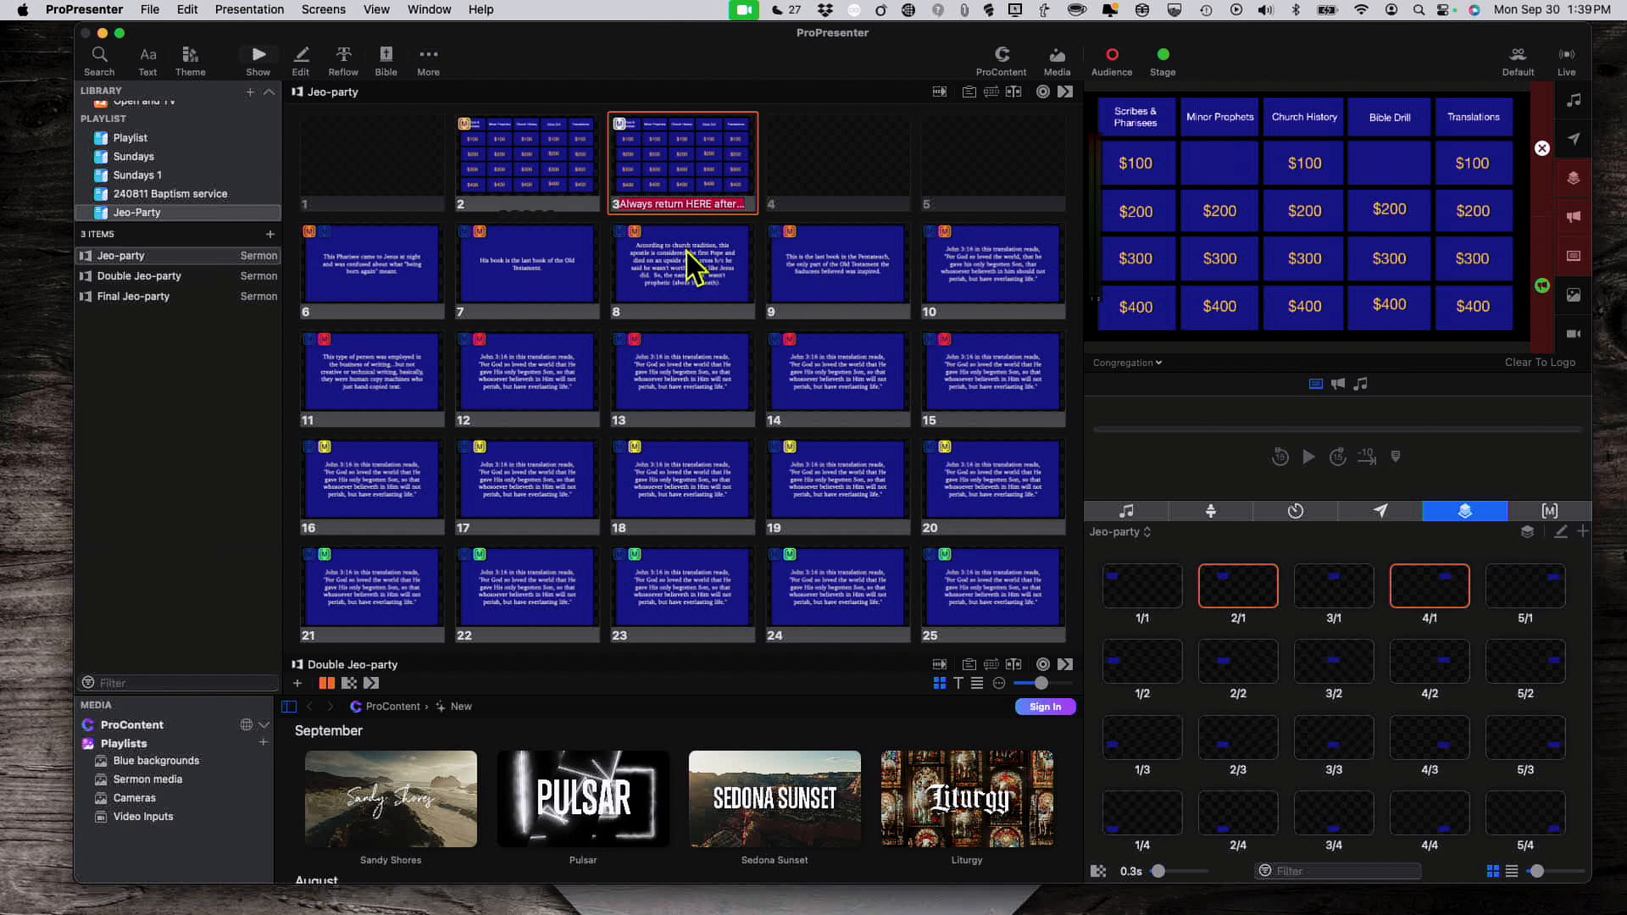
Step: Put John 3:16 answer slide 10 live and bring up Edit Looks from the looks menu
click(1016, 277)
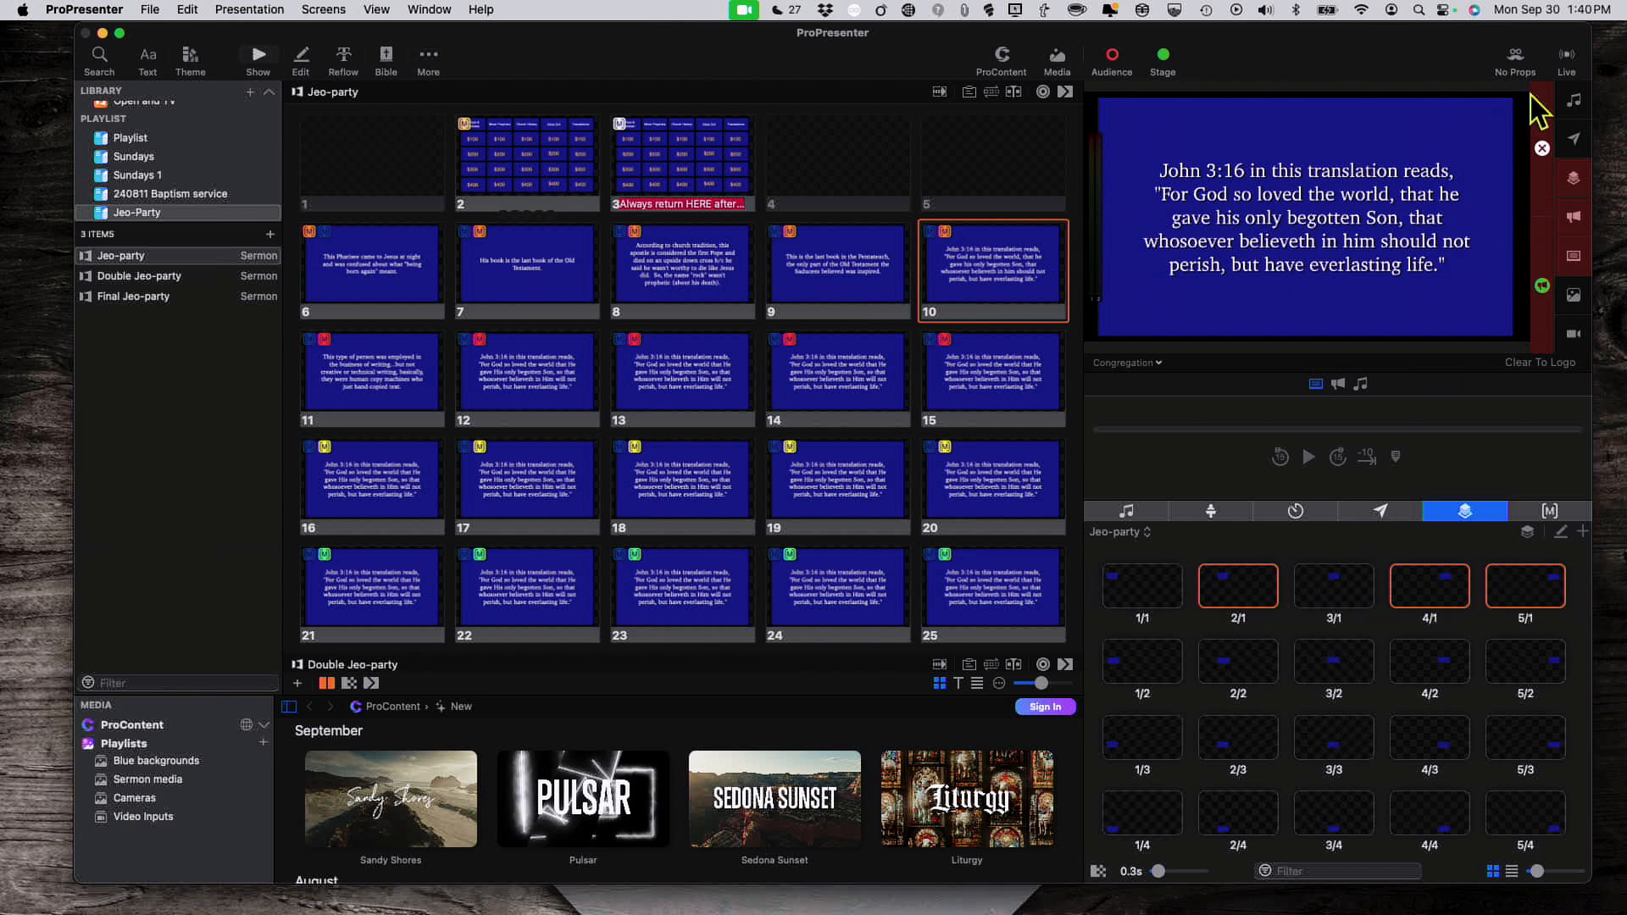
click(1515, 59)
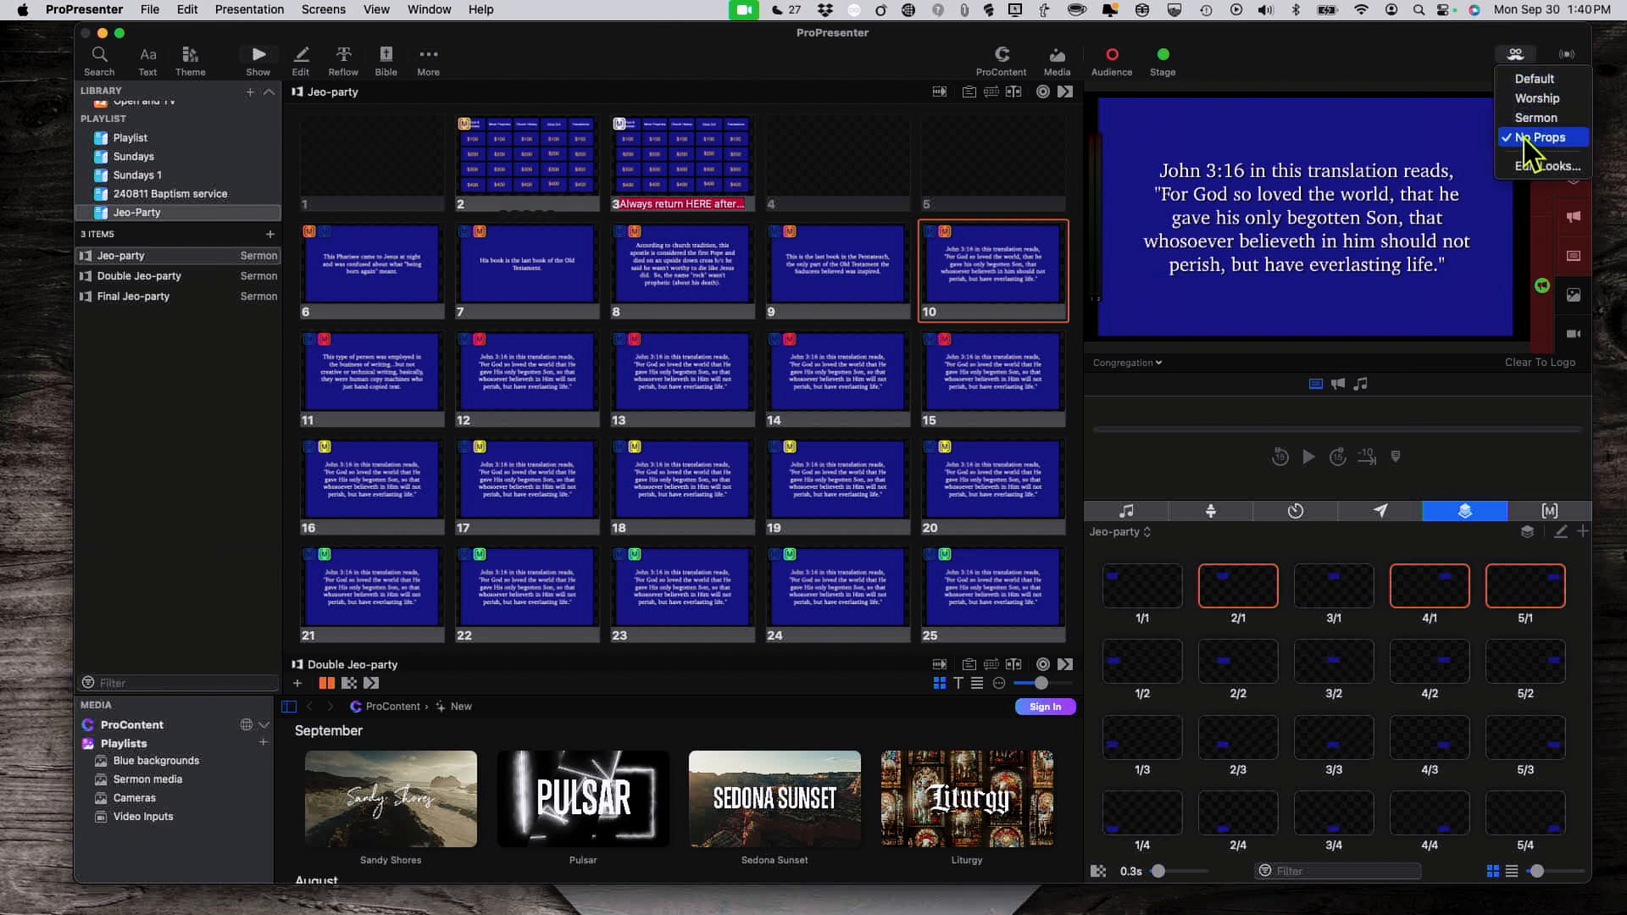
click(1534, 166)
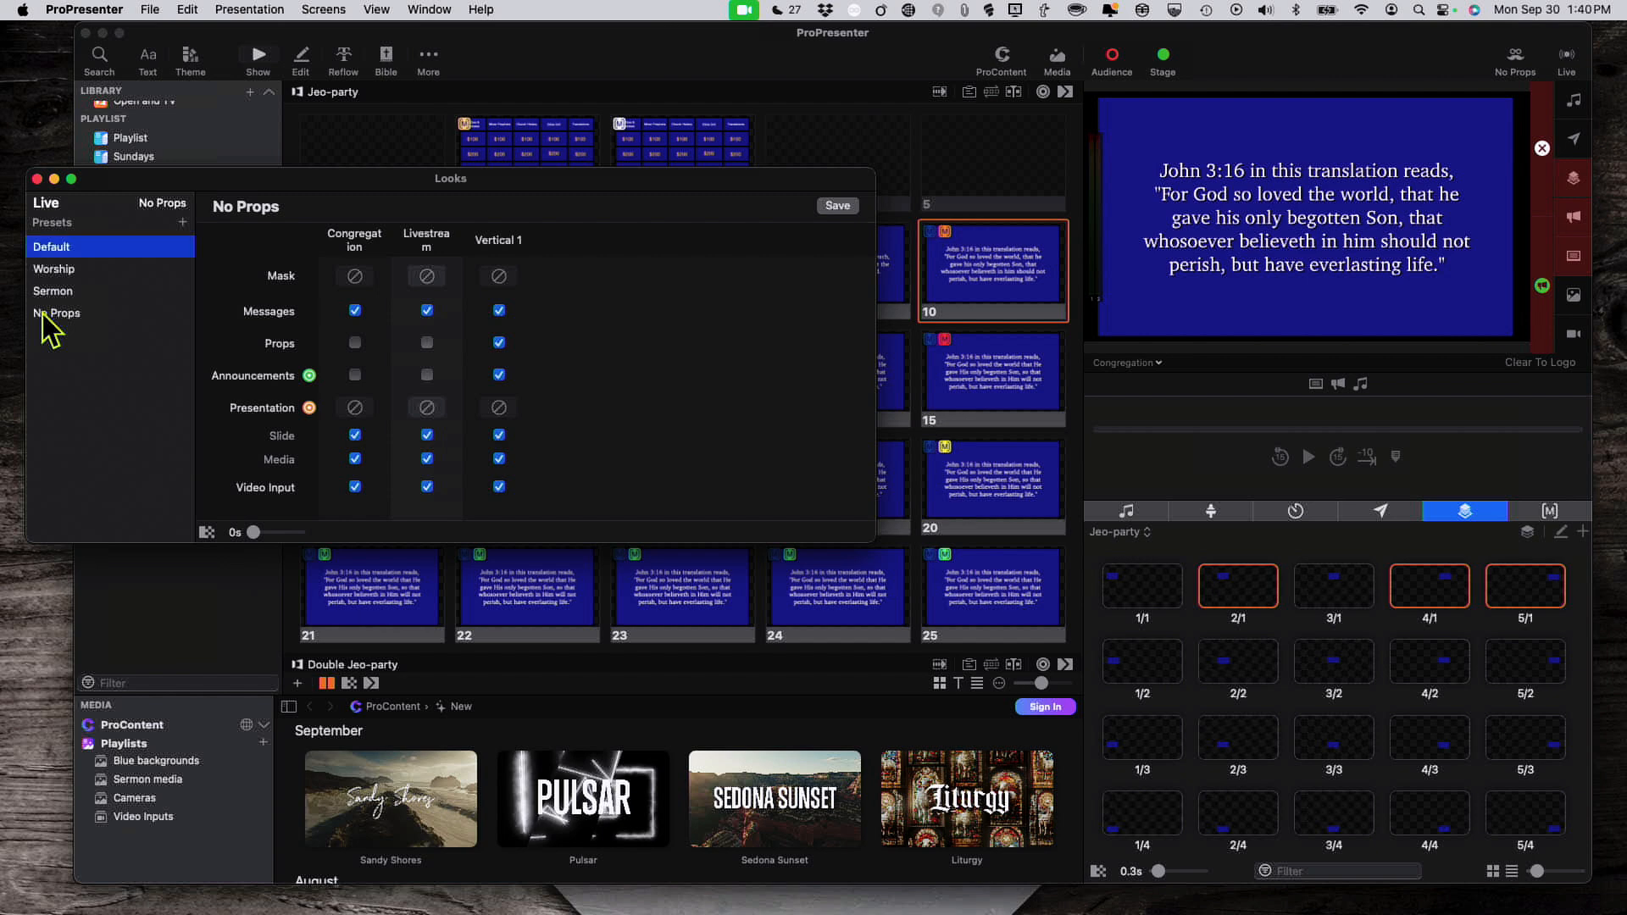
Step: Uncheck Vertical 1 Props in the No Props look, make it live, and close the editor
click(43, 313)
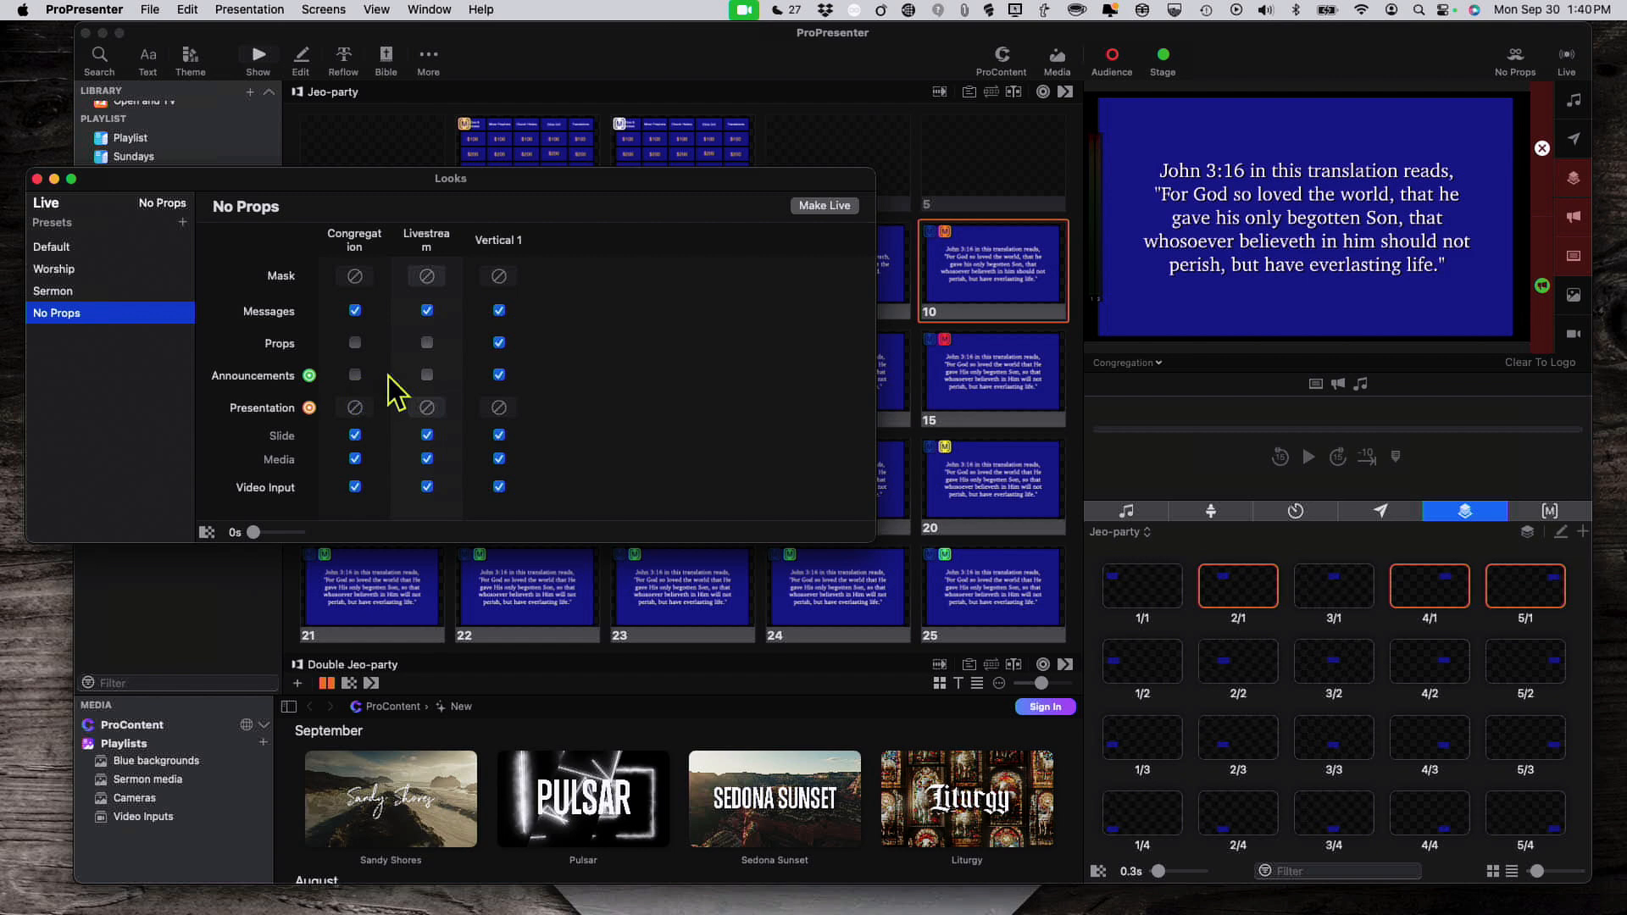
click(499, 343)
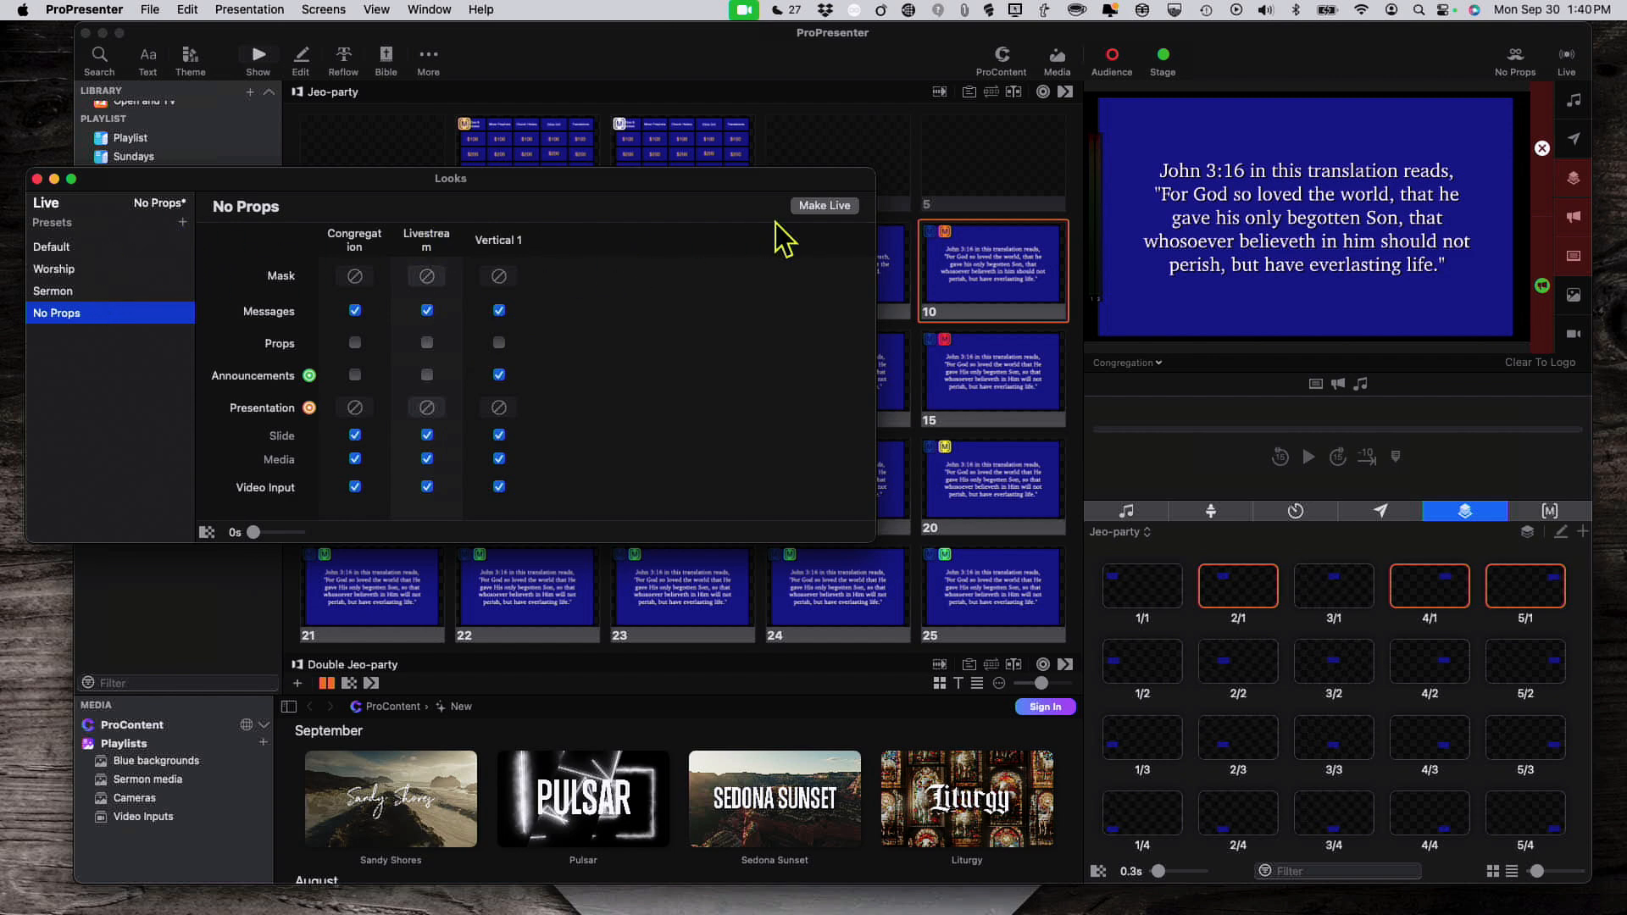
click(813, 206)
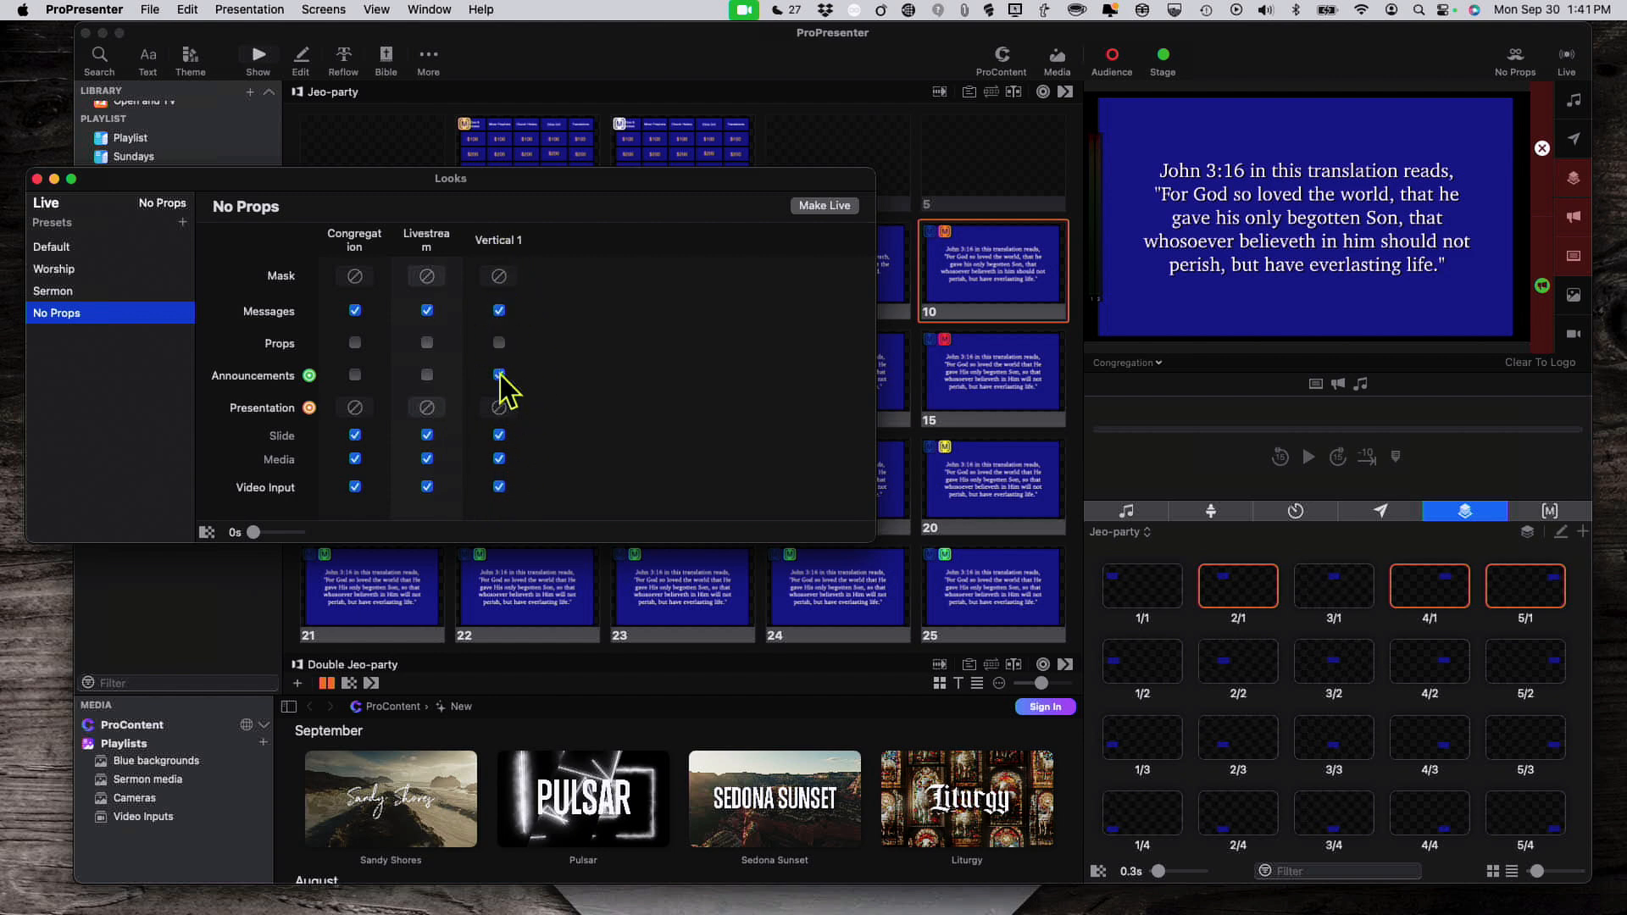
click(38, 179)
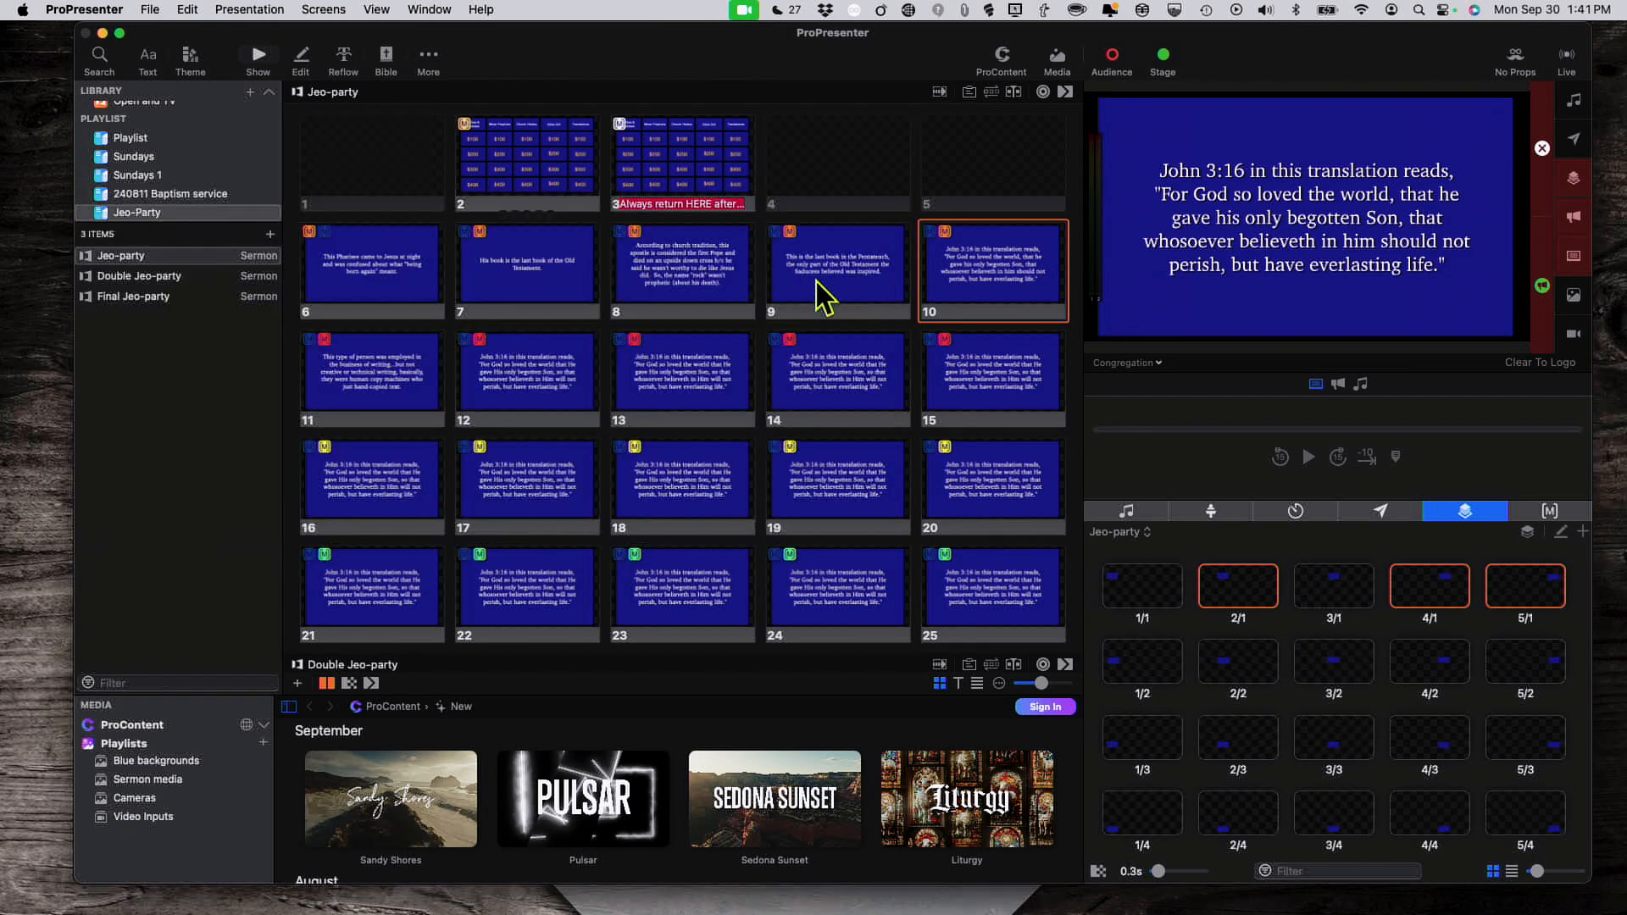
Step: Send Jeopardy board slide 3 live again and bring up Edit Looks on the Default look
click(699, 160)
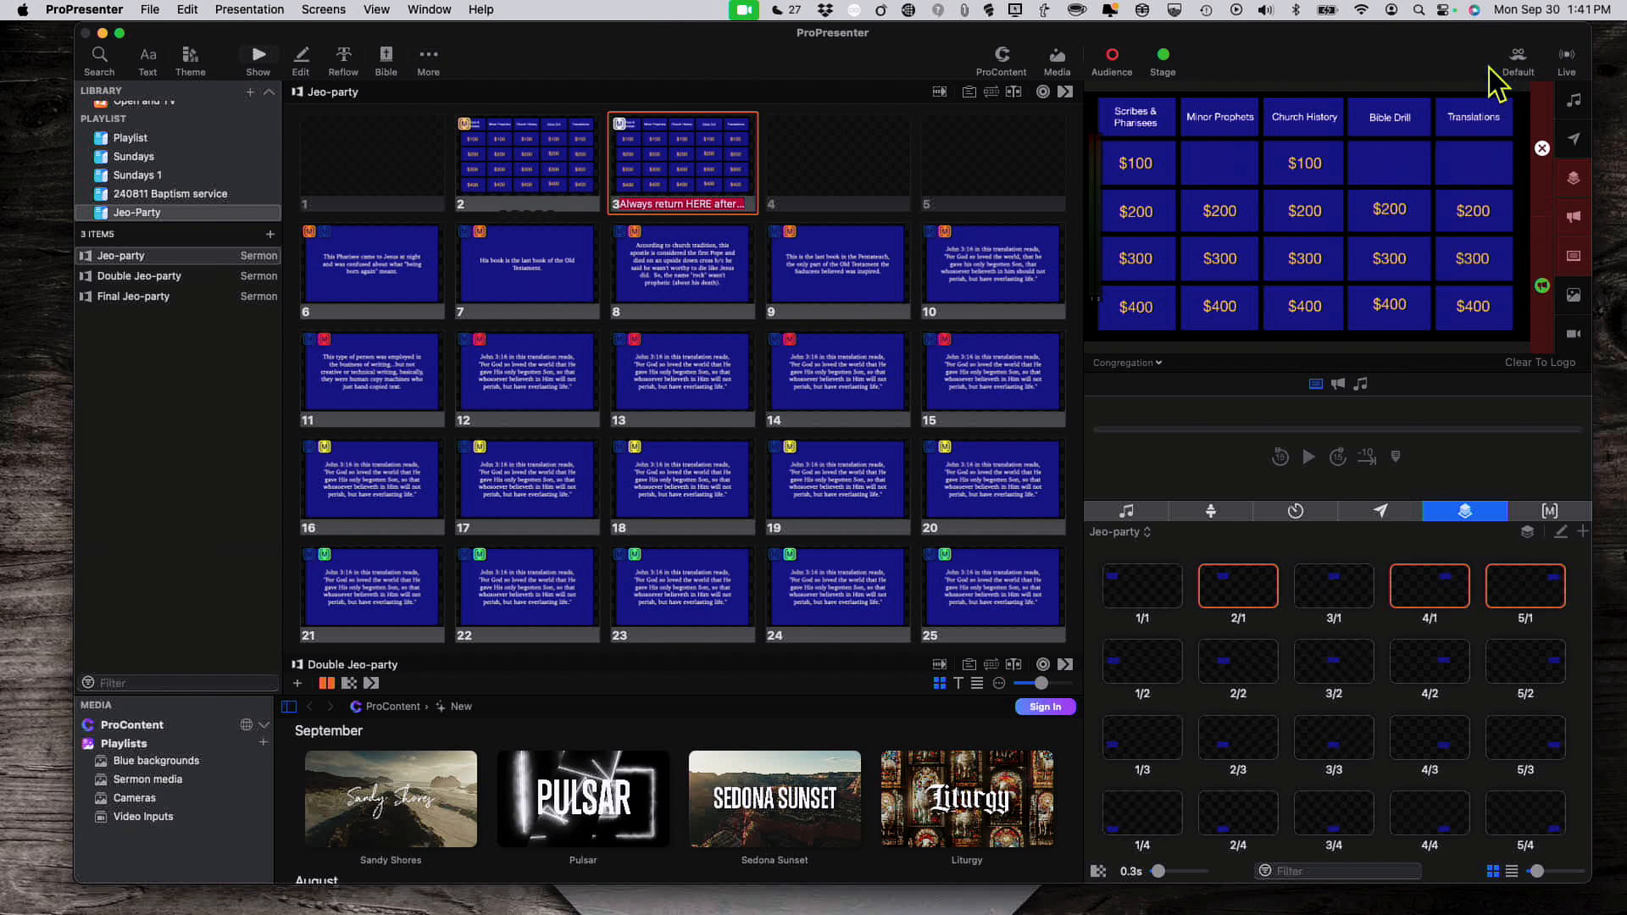
click(1518, 58)
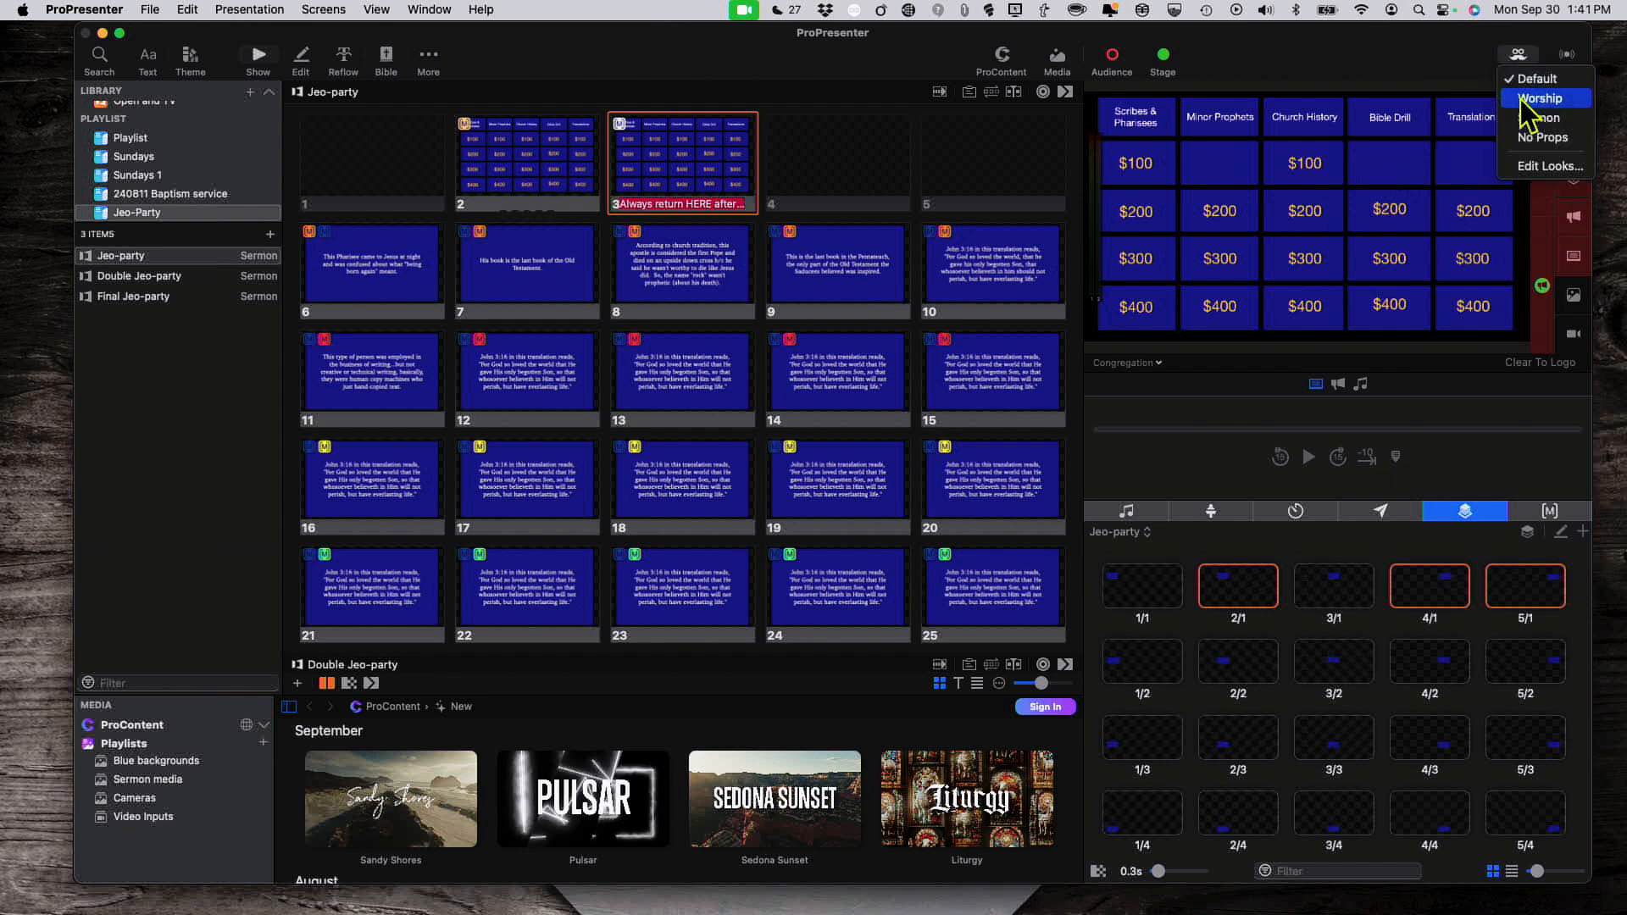
click(1523, 167)
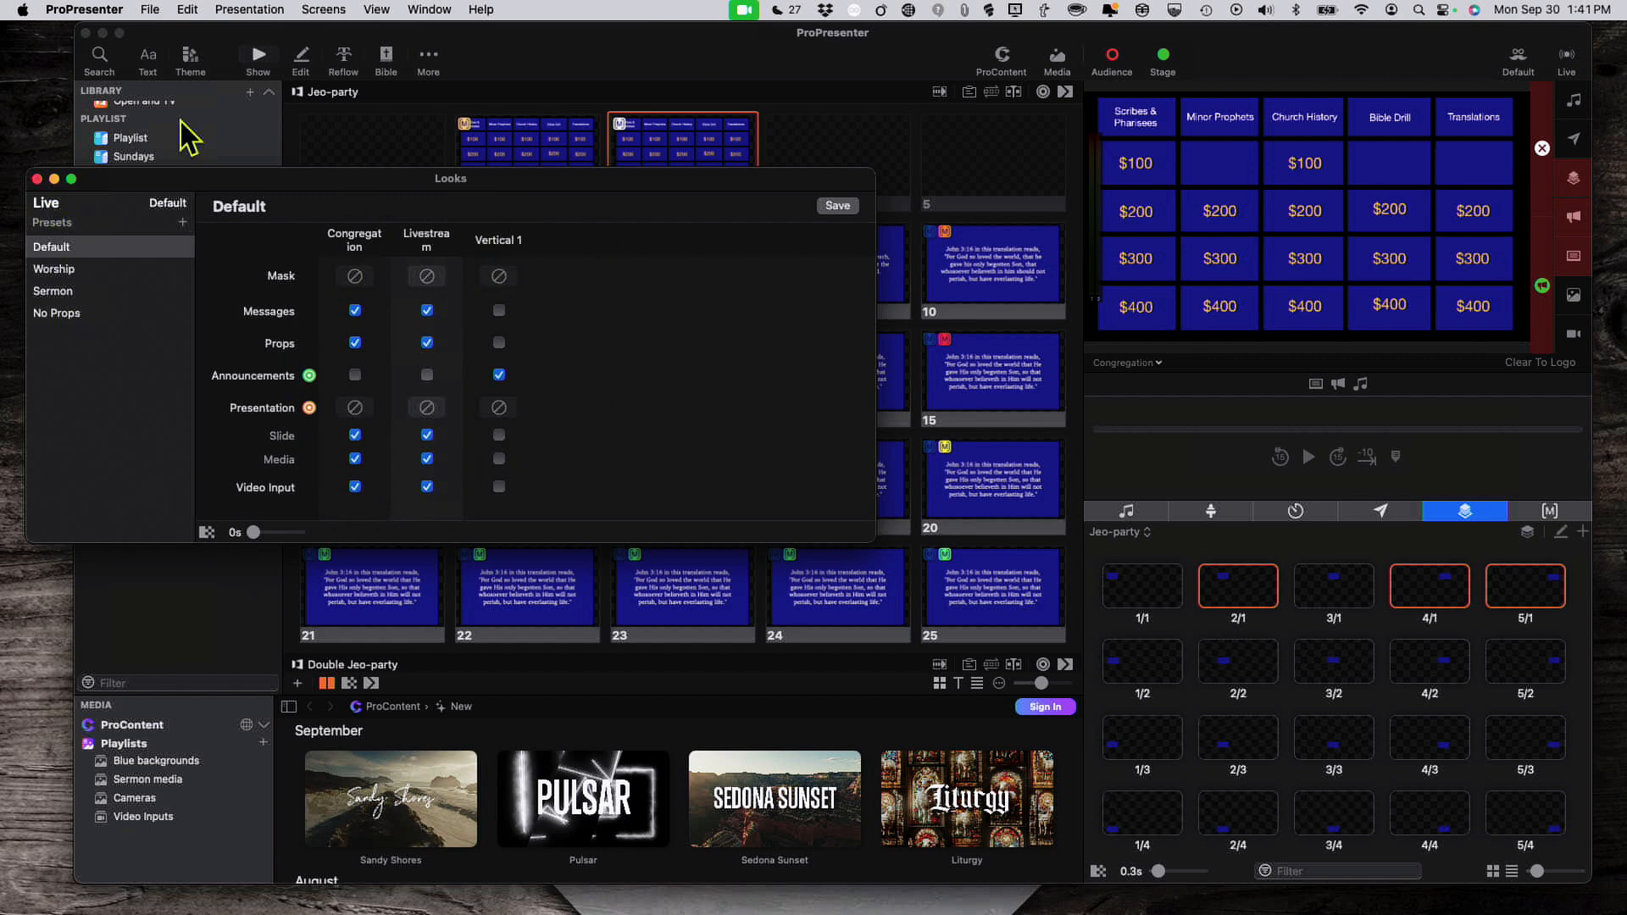
Step: Close the Looks editor window
click(37, 179)
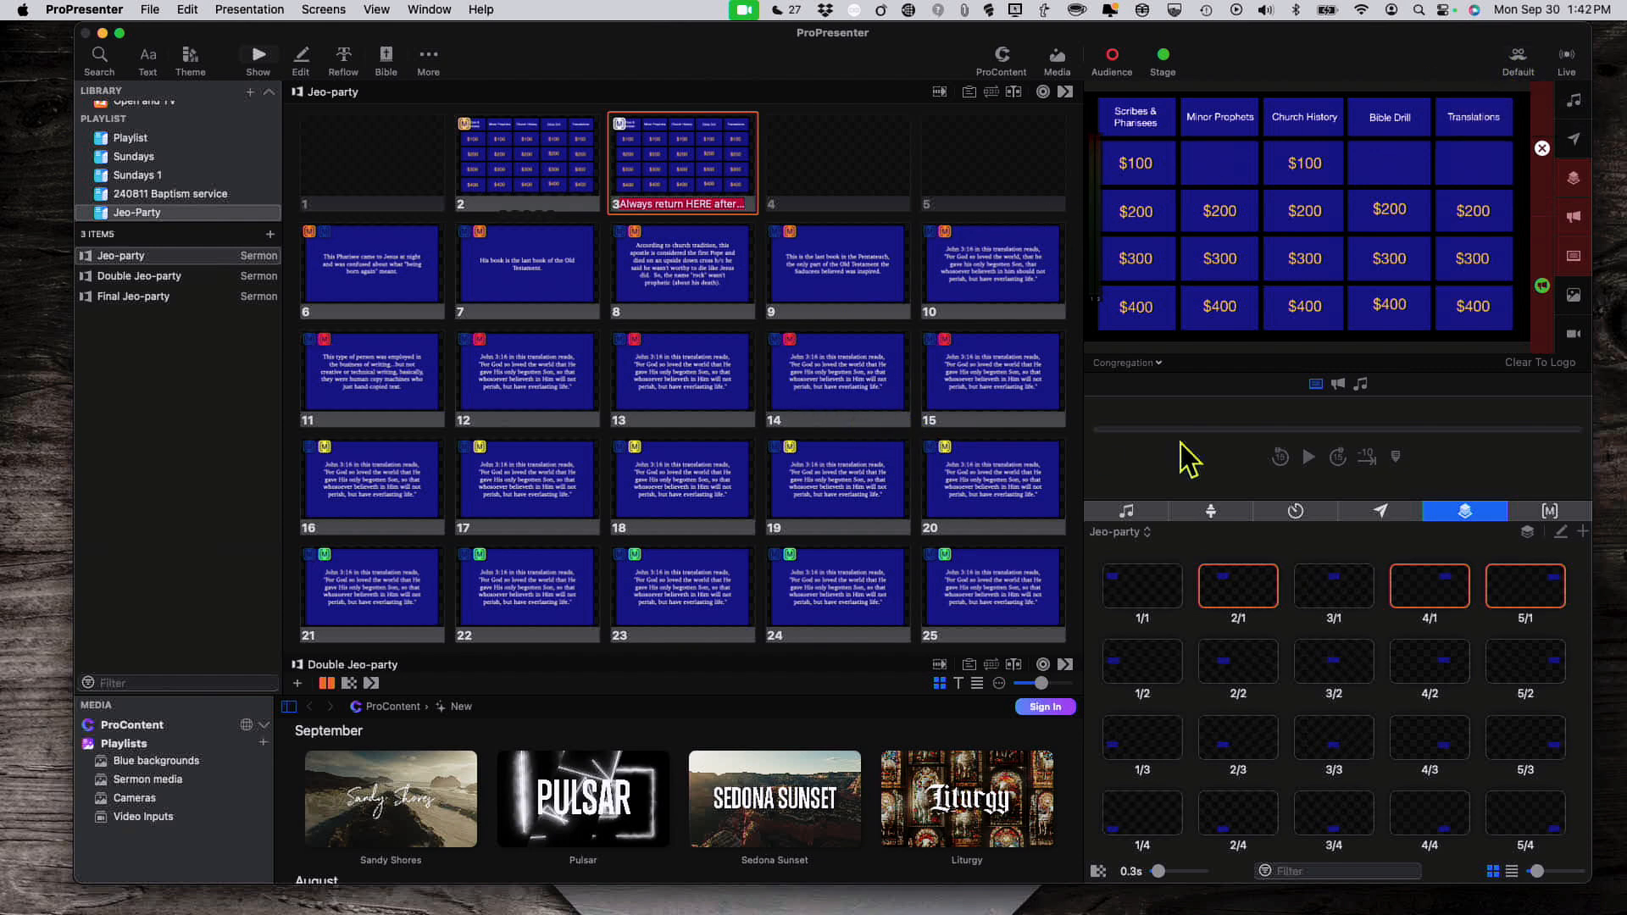
Step: Switch the right panel to Macros, select the Jeoparty collection, and scroll through its macros
click(1558, 511)
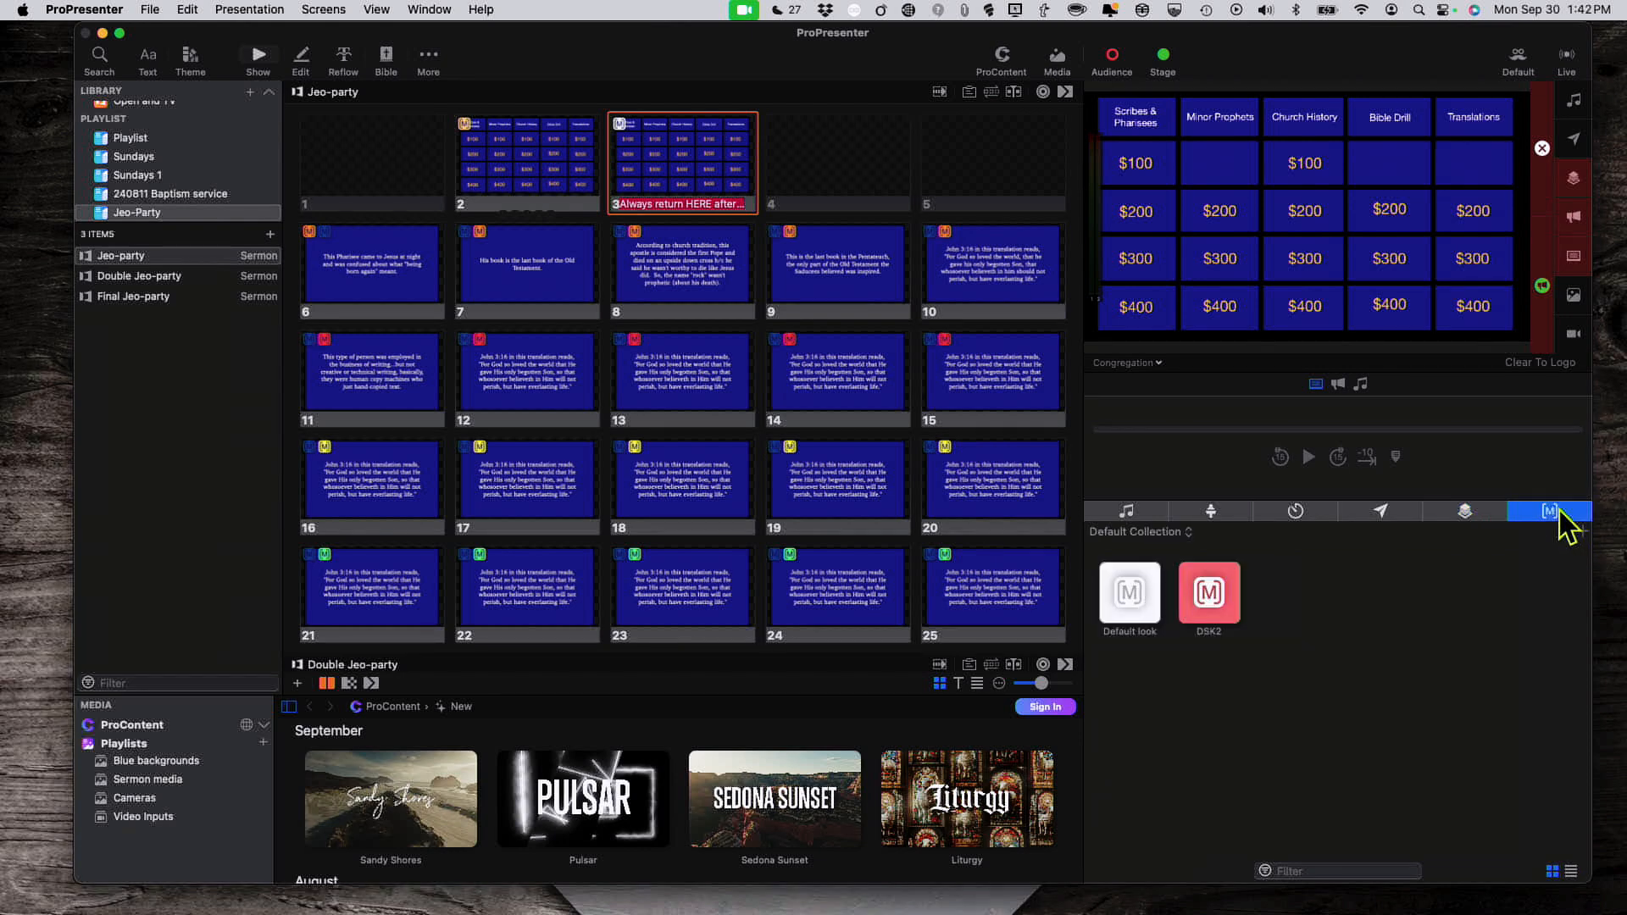
click(1186, 532)
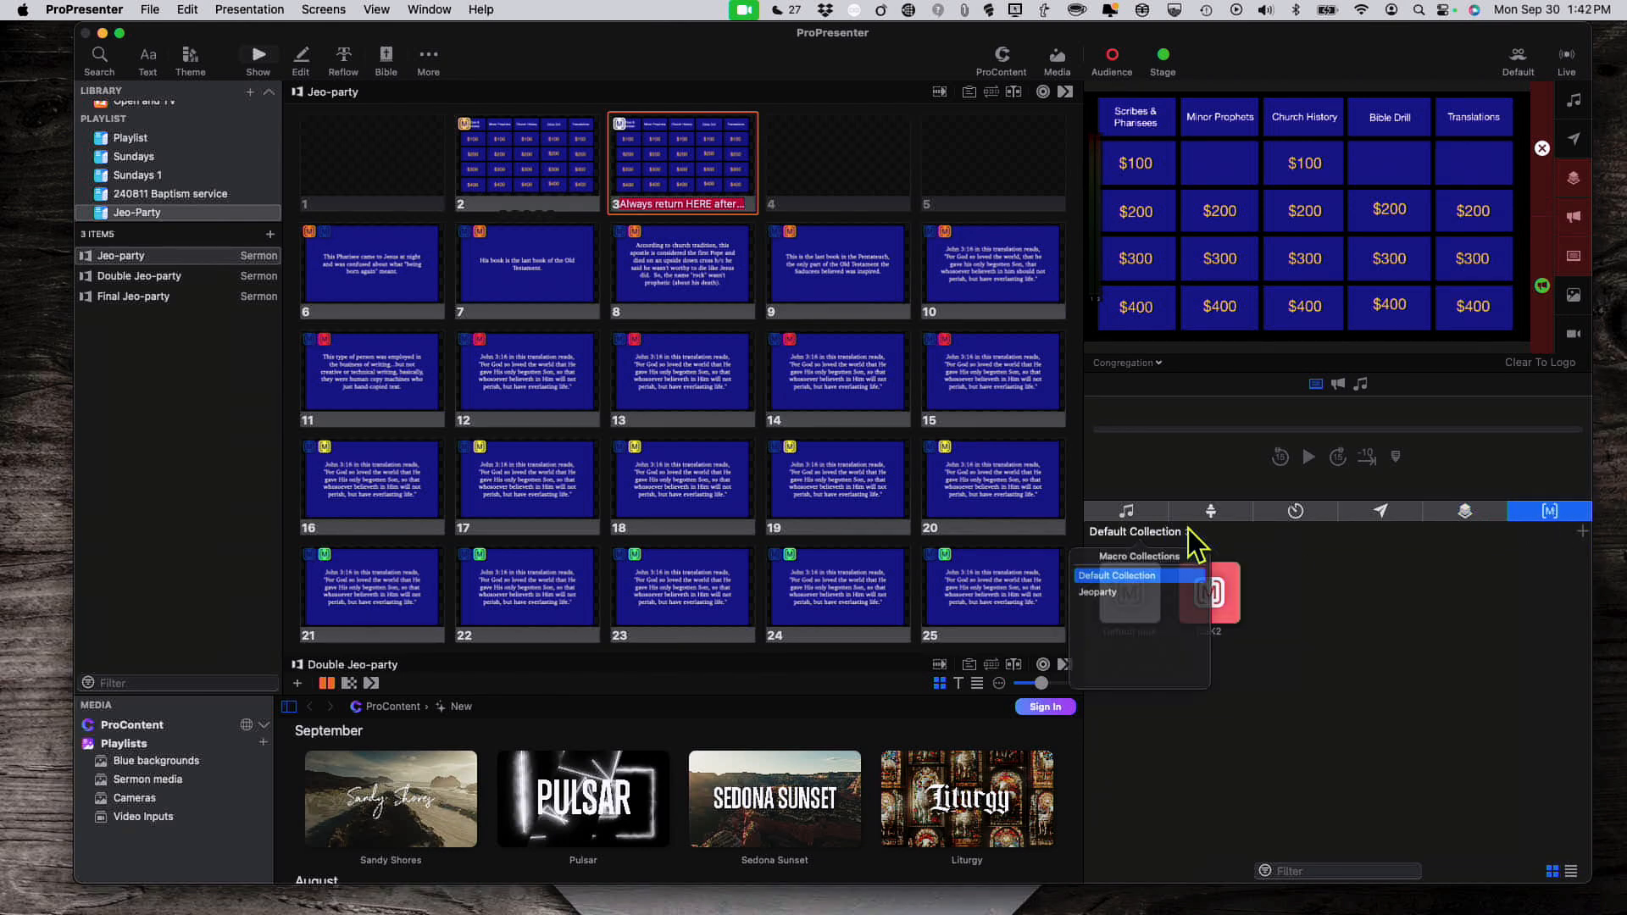
click(1132, 603)
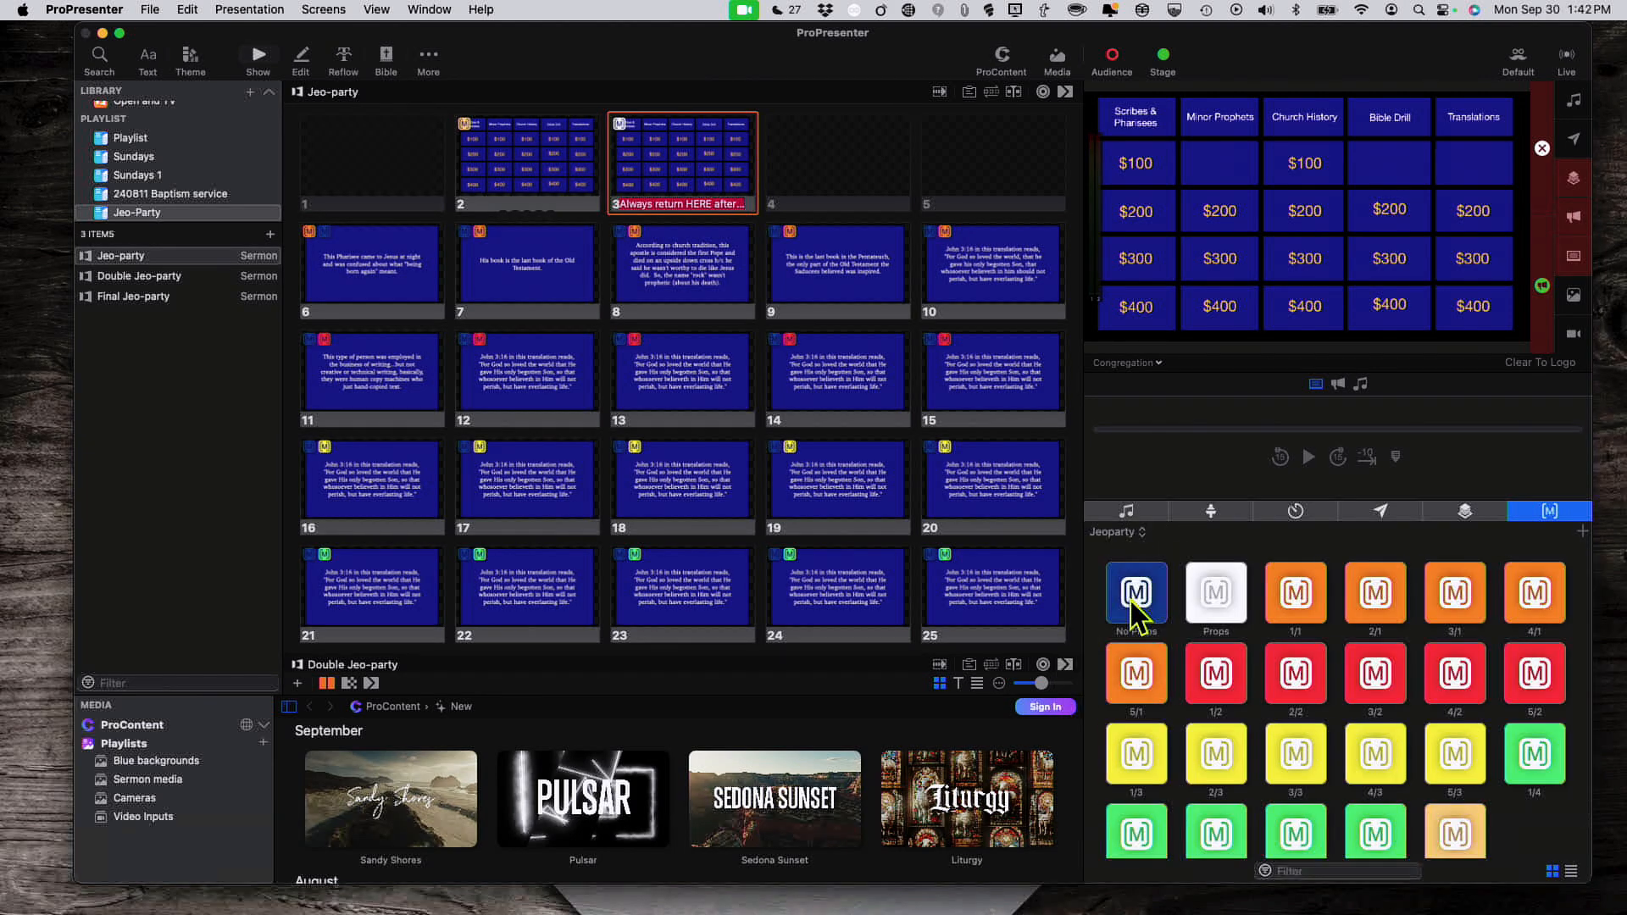
scroll(1133, 603, down, 2)
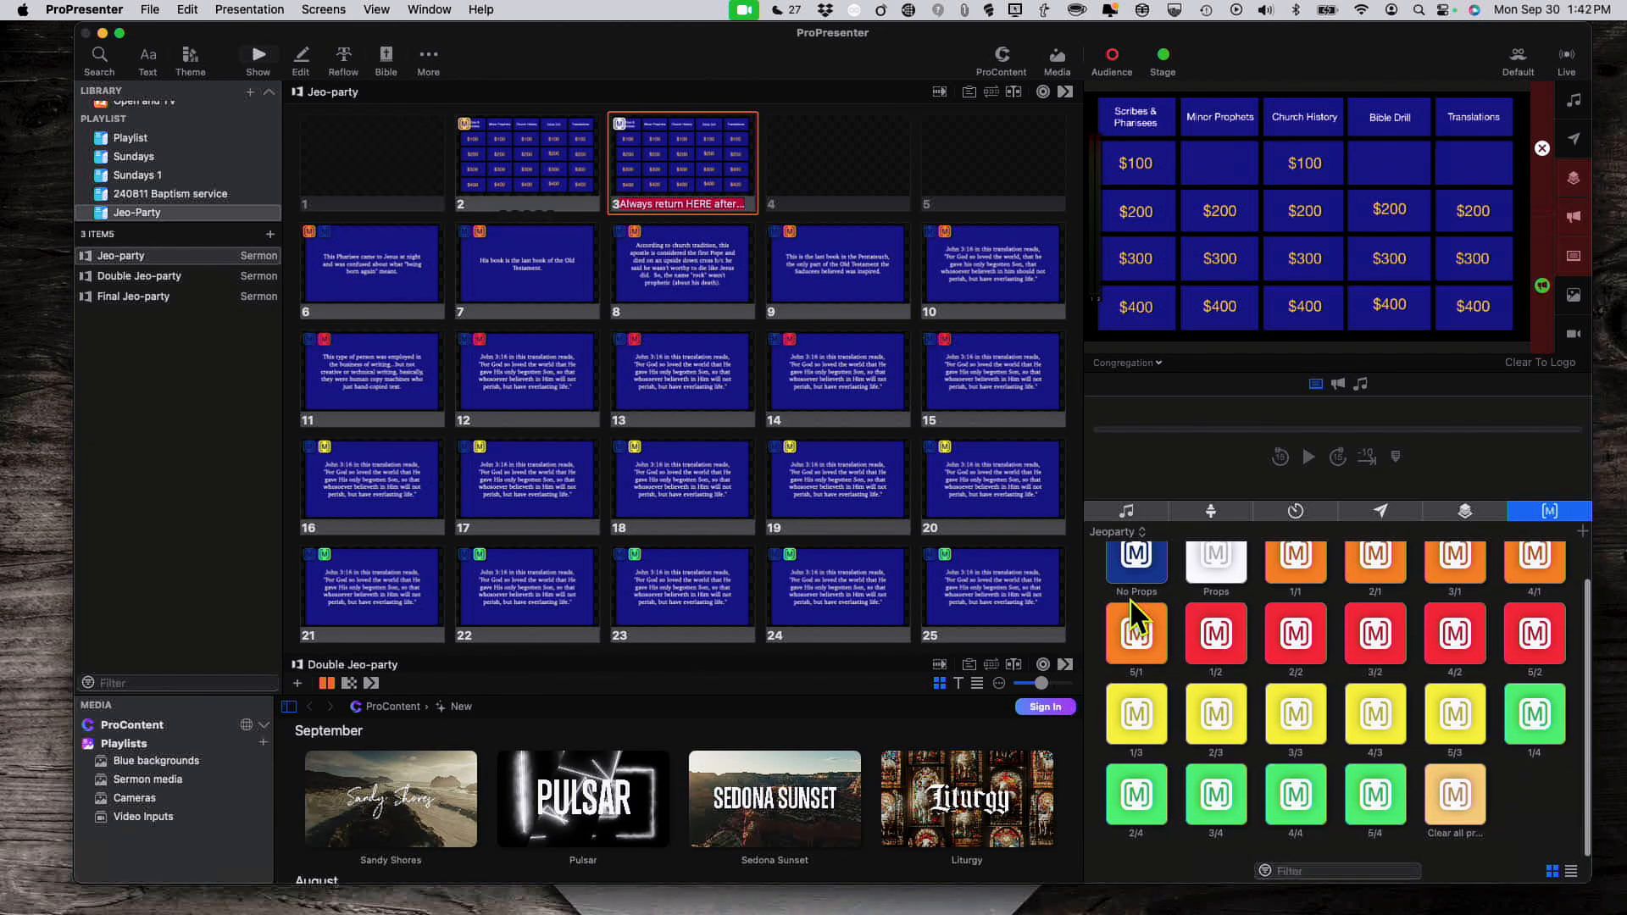
scroll(1131, 599, up, 2)
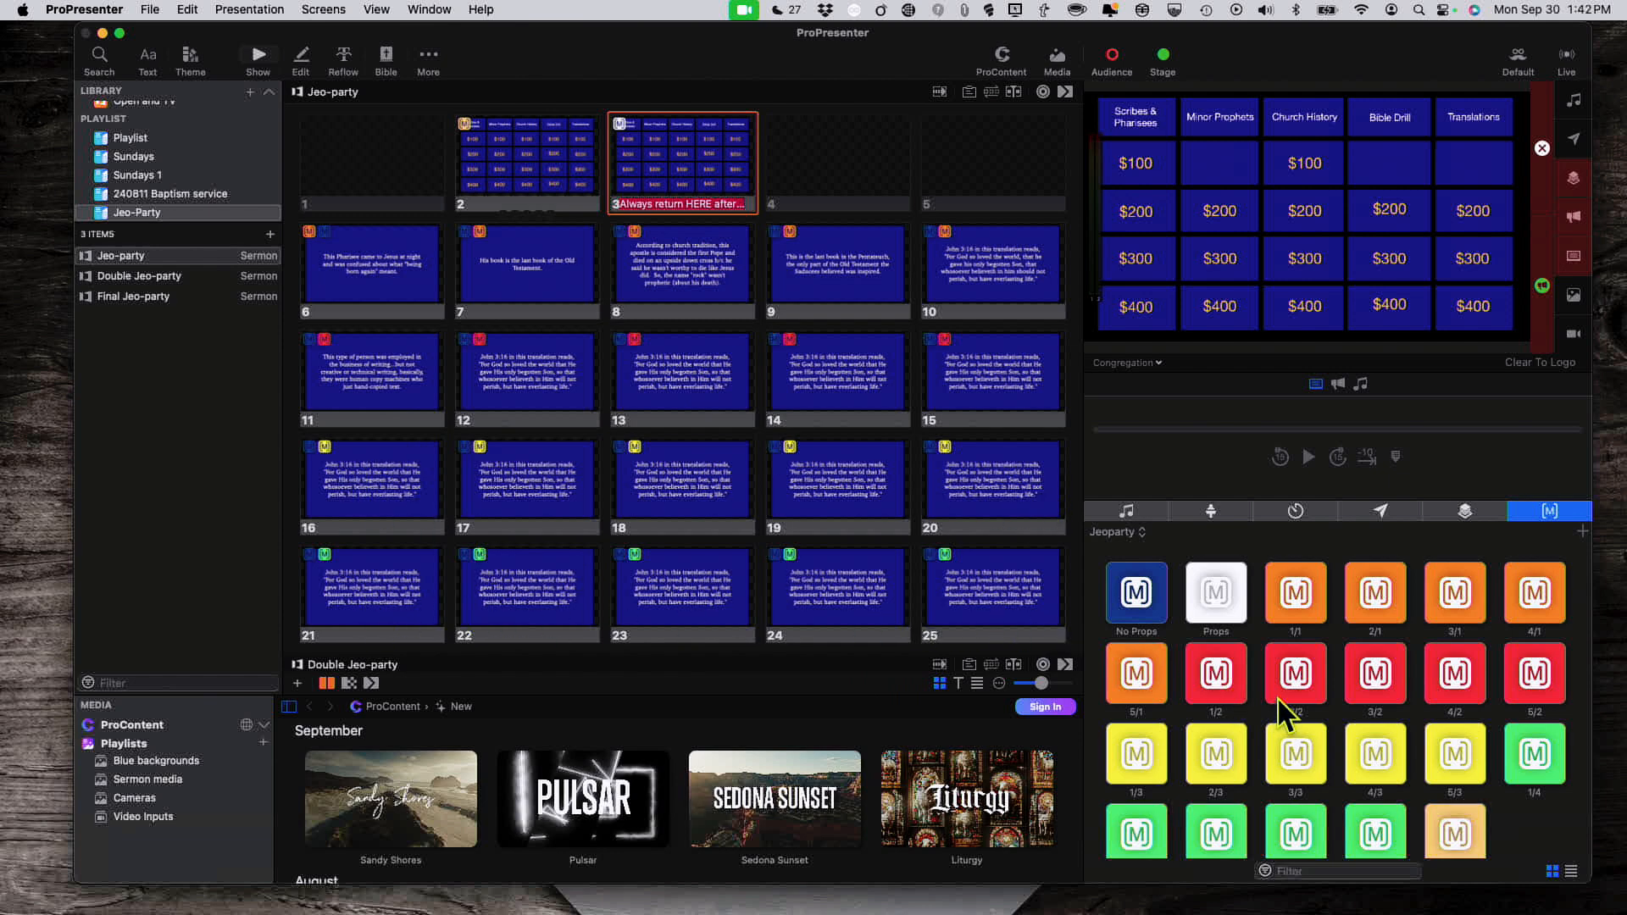
scroll(1278, 699, down, 1)
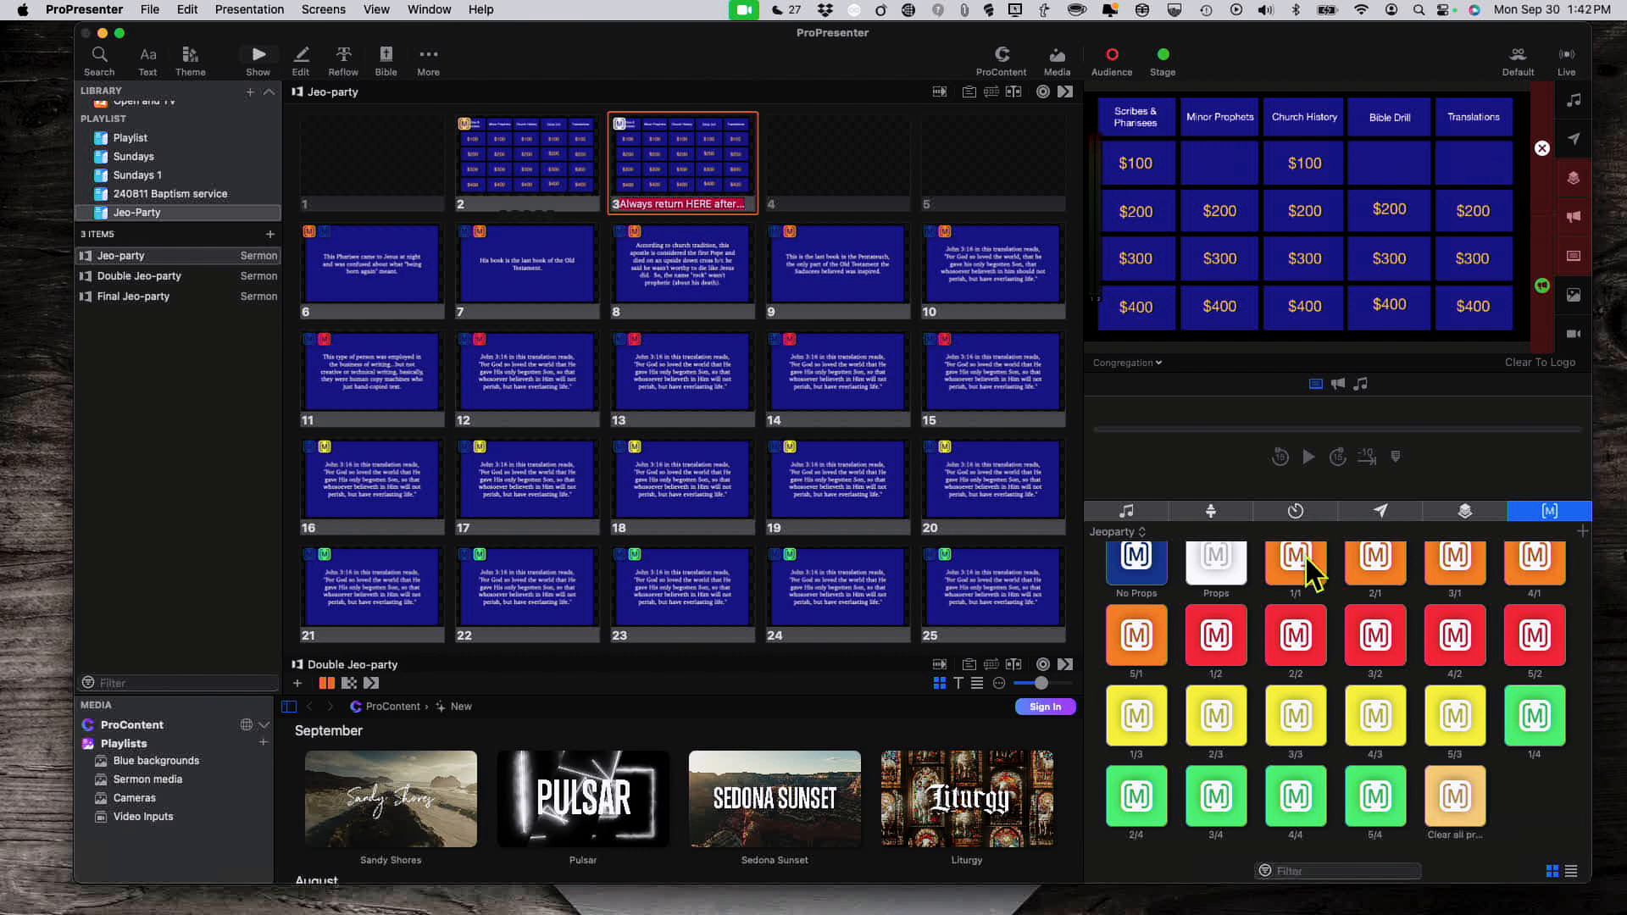
scroll(1299, 611, up, 1)
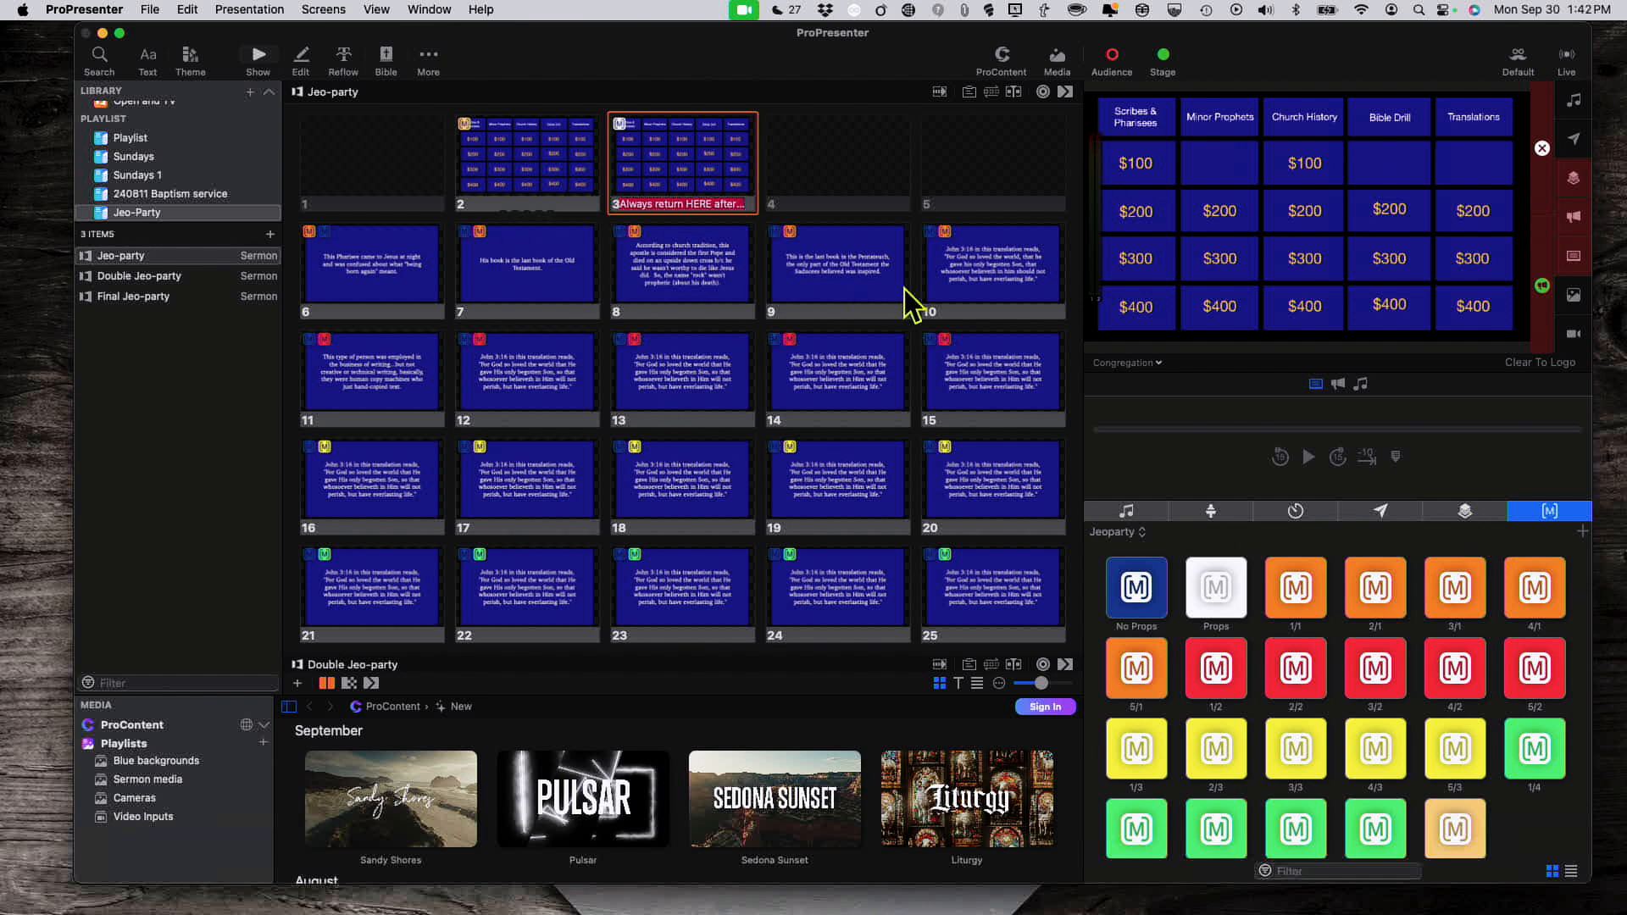
Step: Open the Double Jeo-party presentation and scroll through its board and answer slides
click(114, 276)
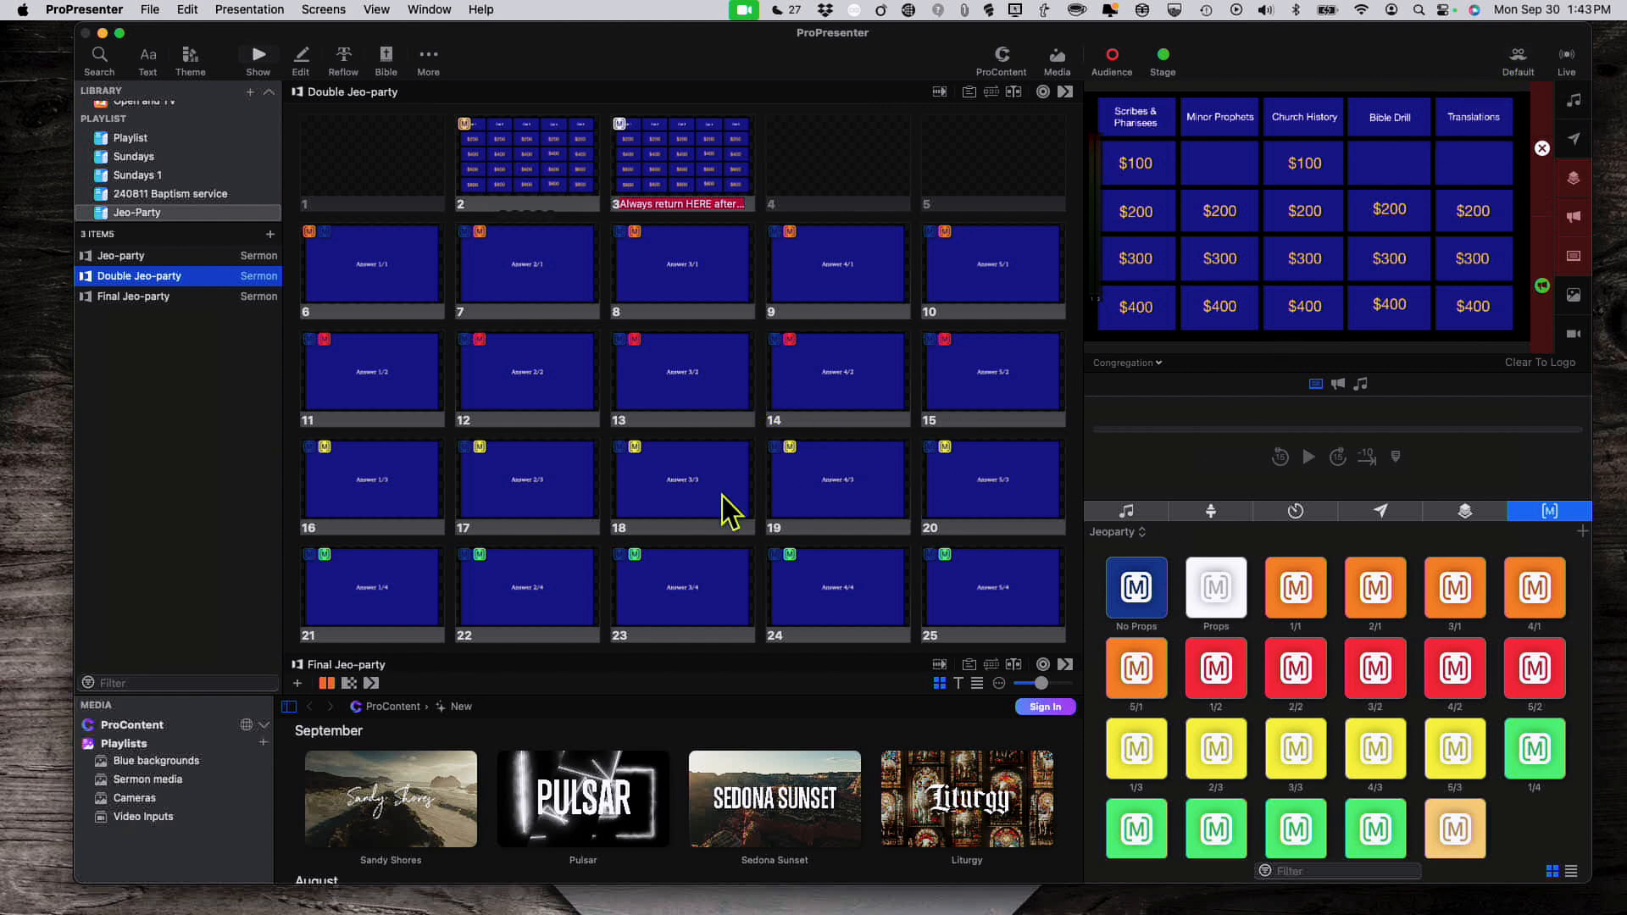
scroll(923, 522, down, 1)
scroll(923, 521, up, 2)
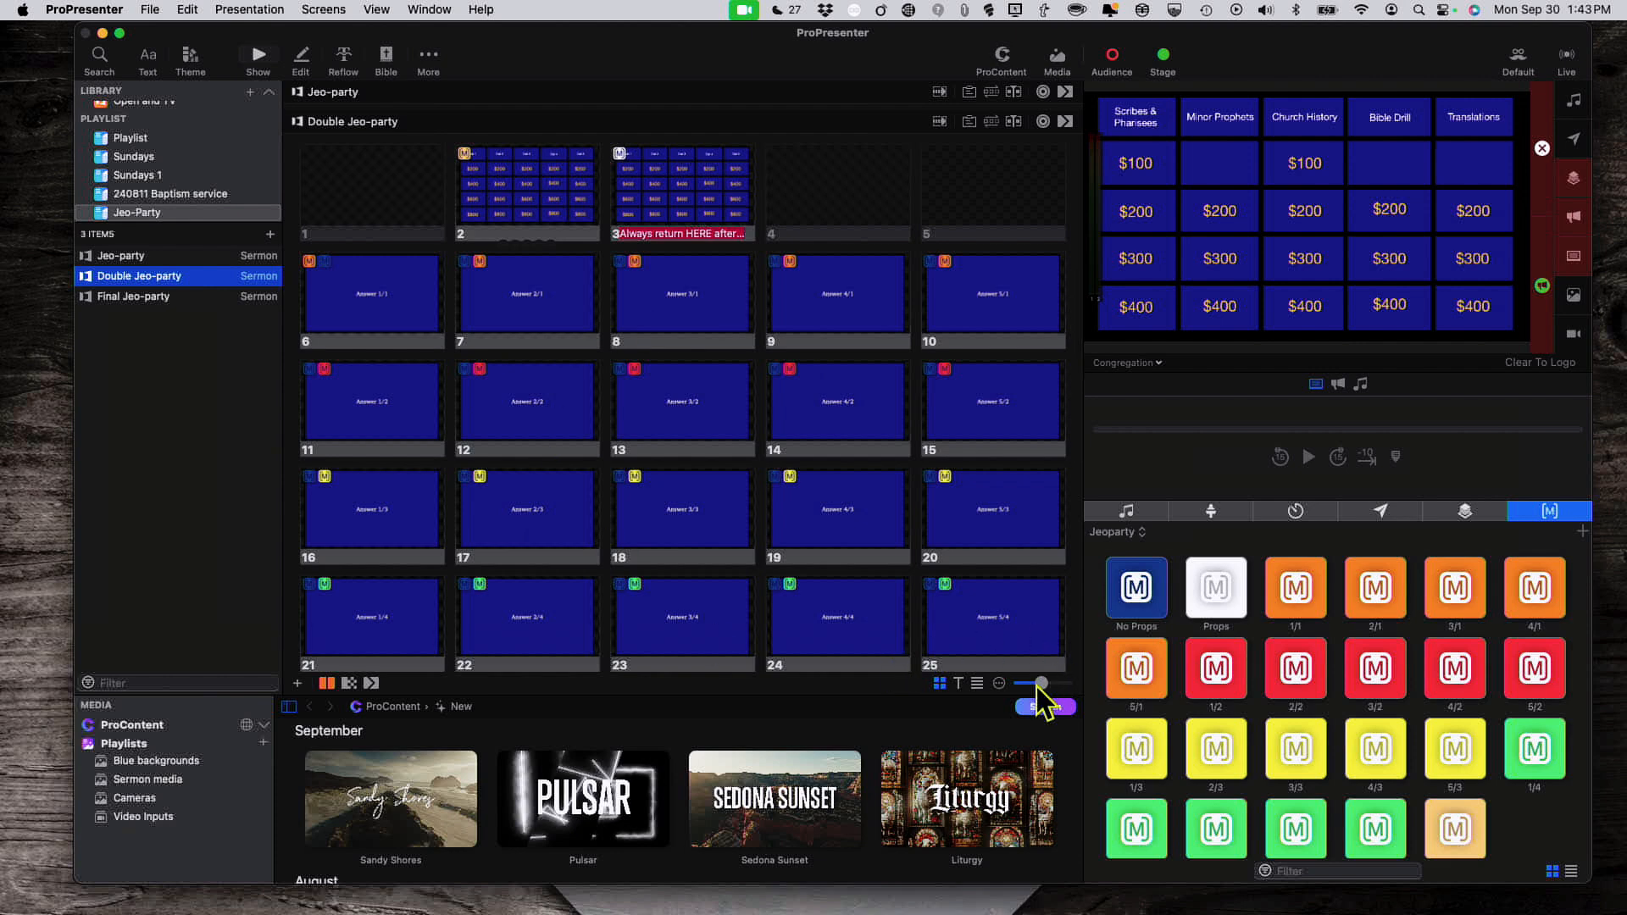
Step: Adjust the thumbnail size, view the slides as text, then return to Grid View
drag(1036, 686, 1041, 684)
click(959, 683)
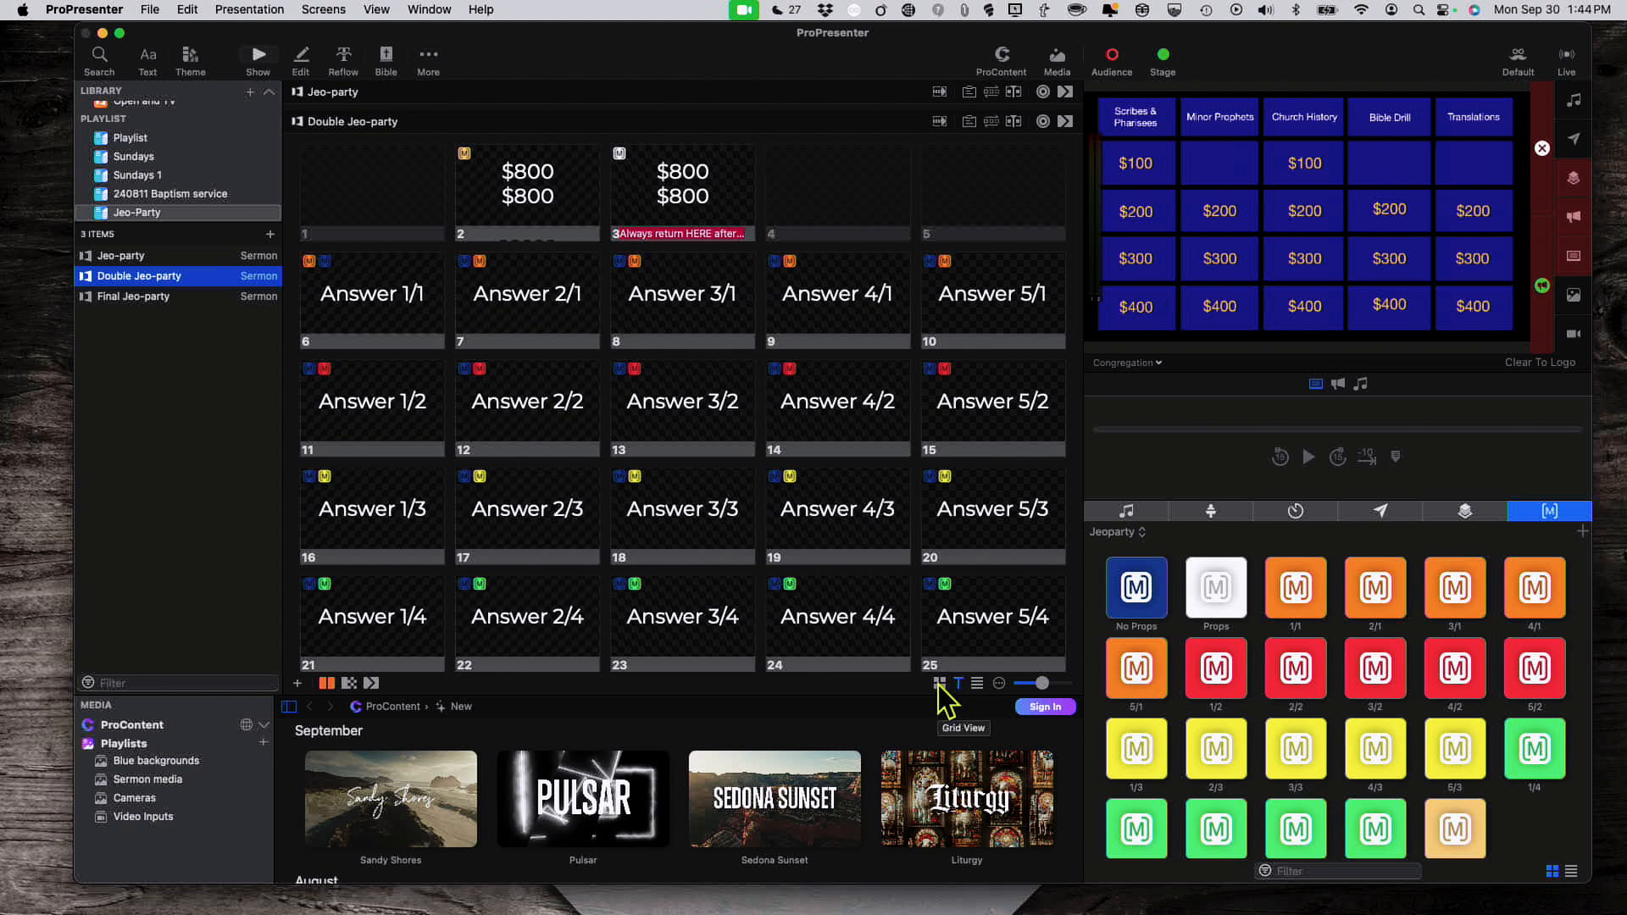
click(938, 684)
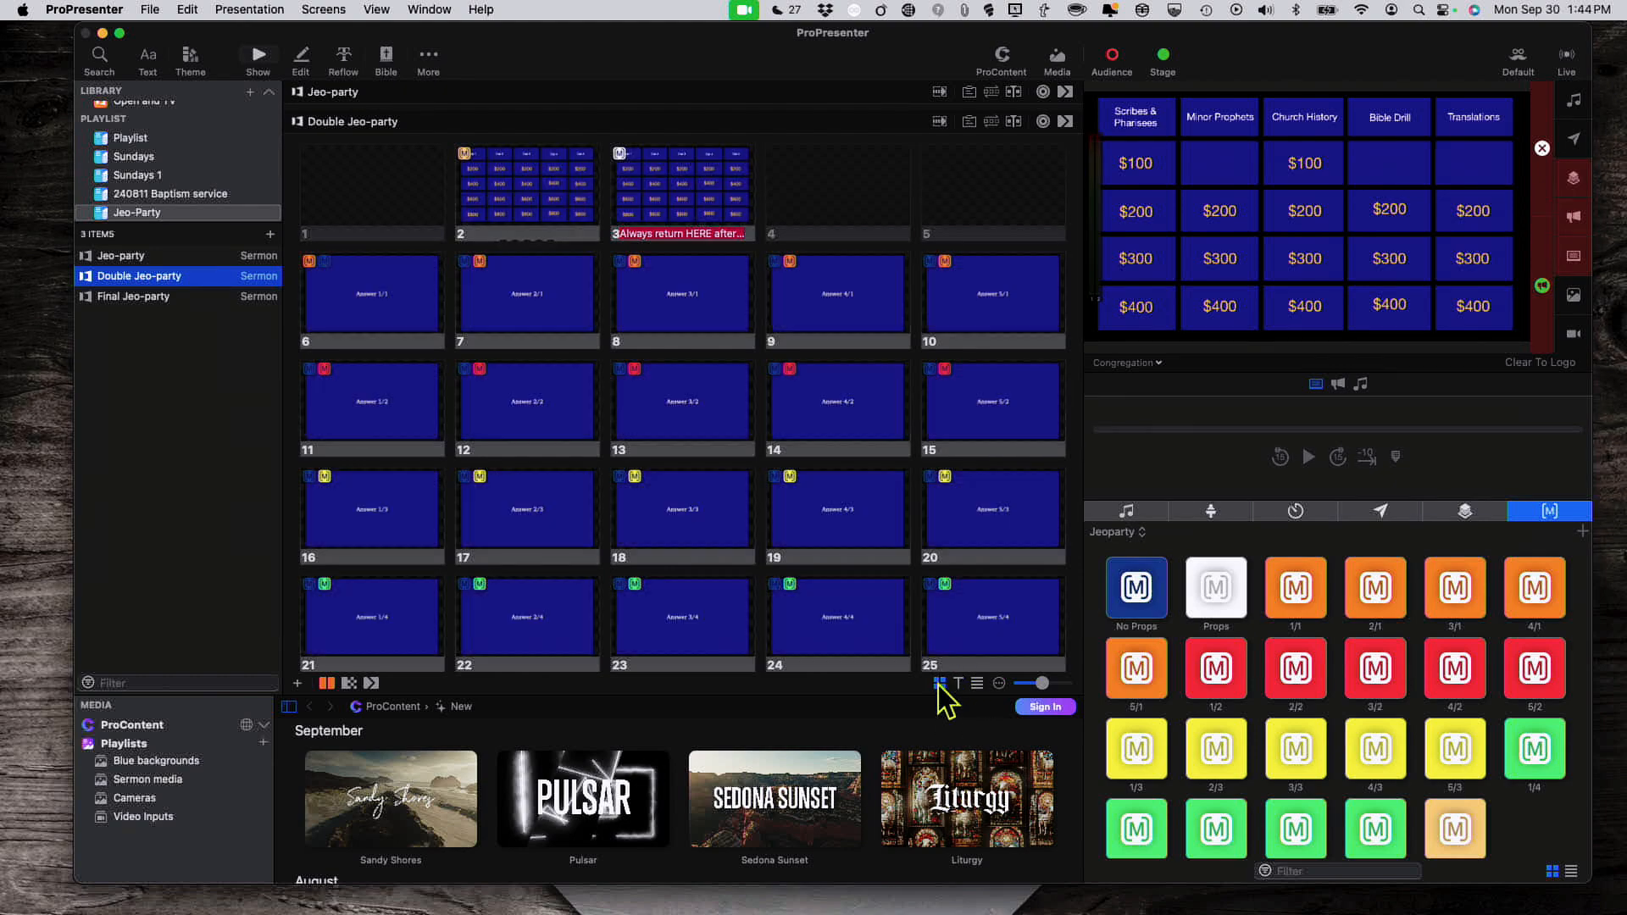
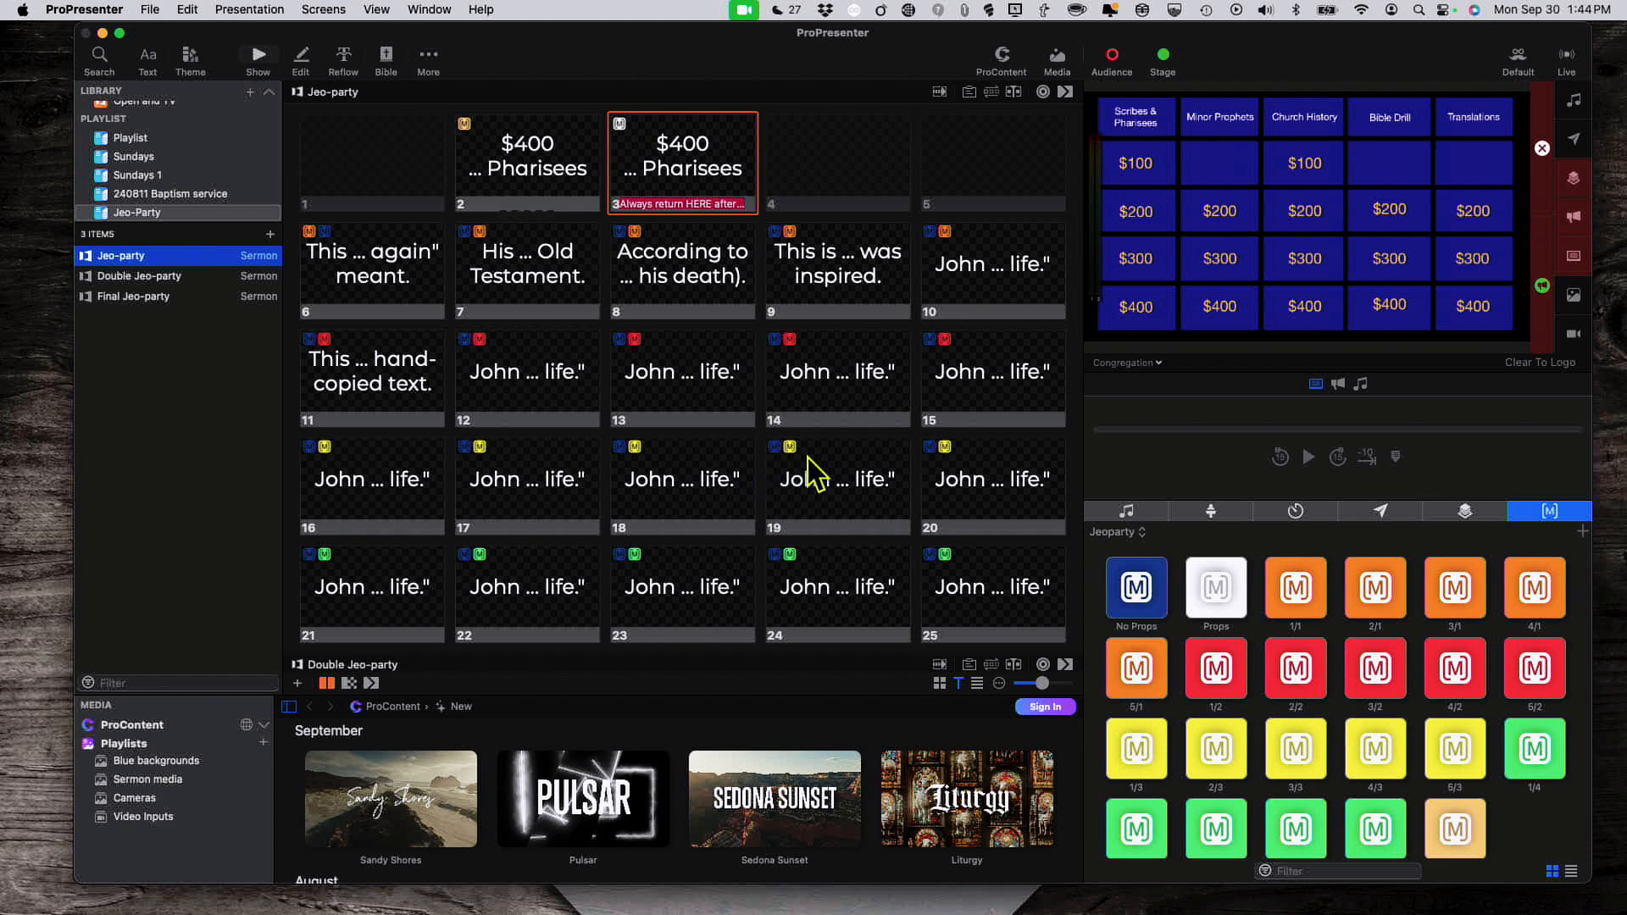
Step: Show the slides as full picture thumbnails and bring up the options for board slide 3
click(940, 683)
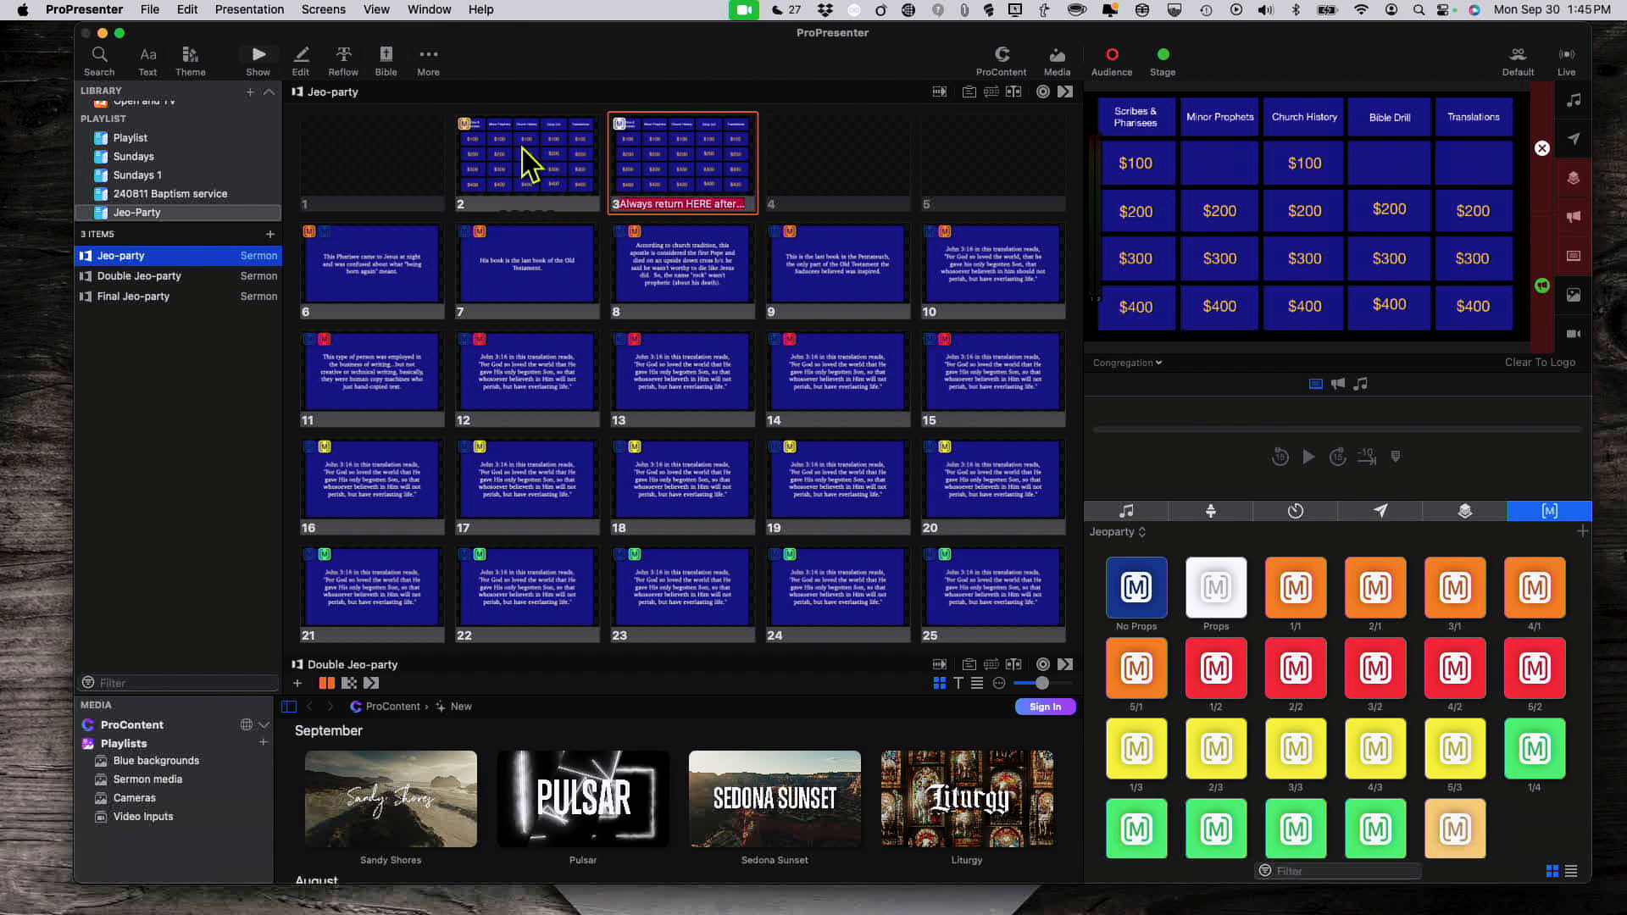
right_click(678, 174)
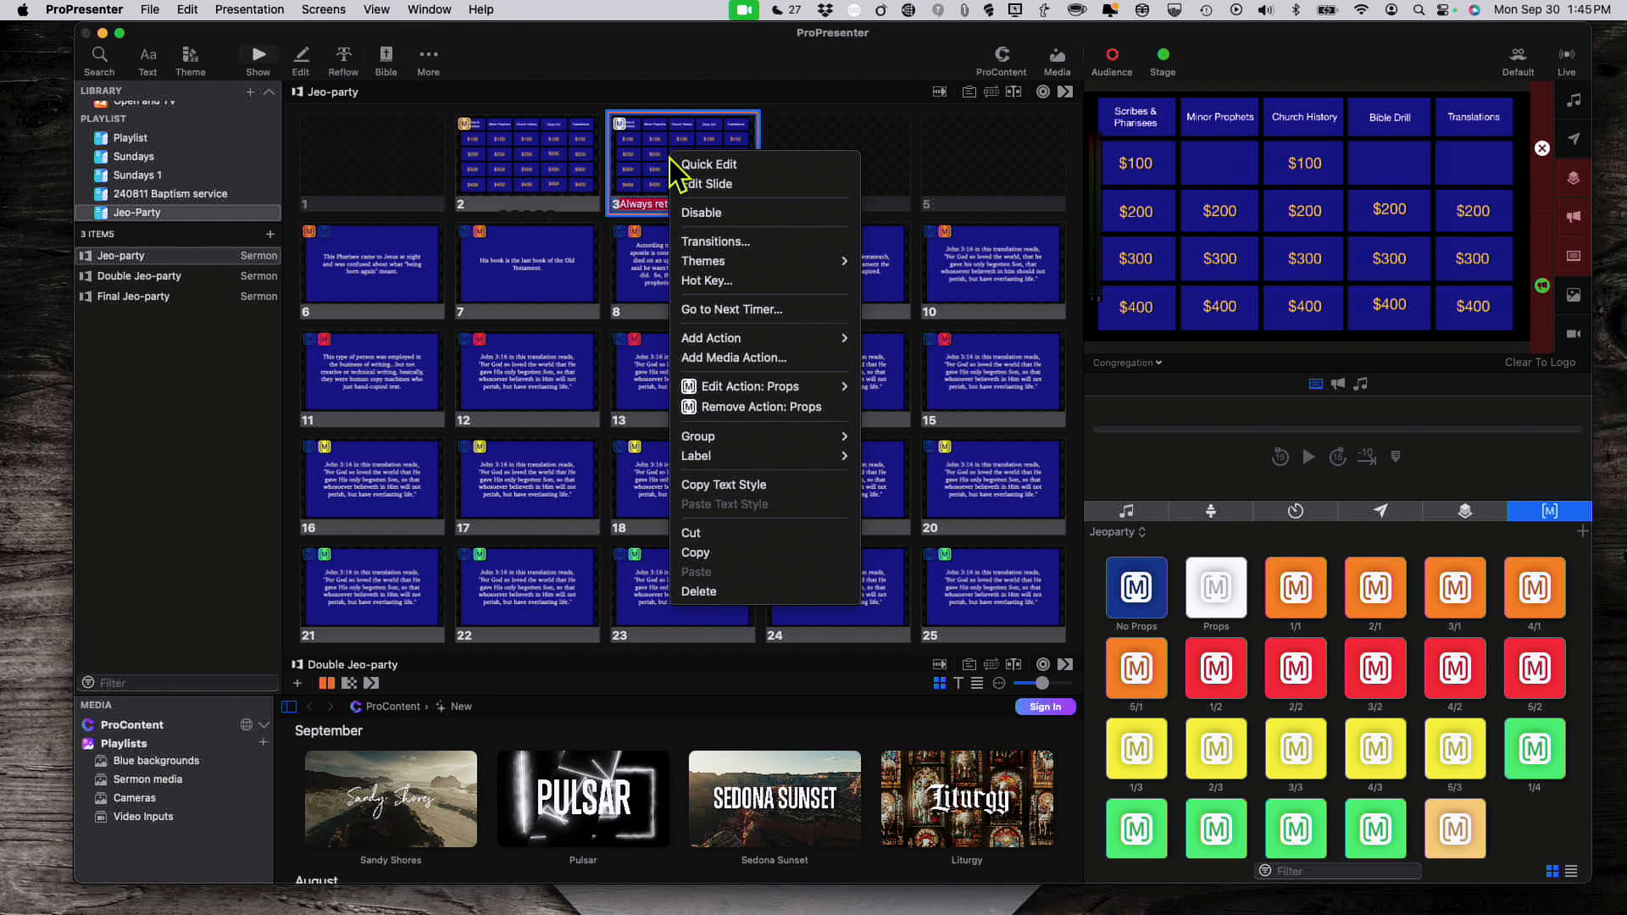
Step: Open board slide 3 in the slide editor and compare it with board slide 2
click(702, 193)
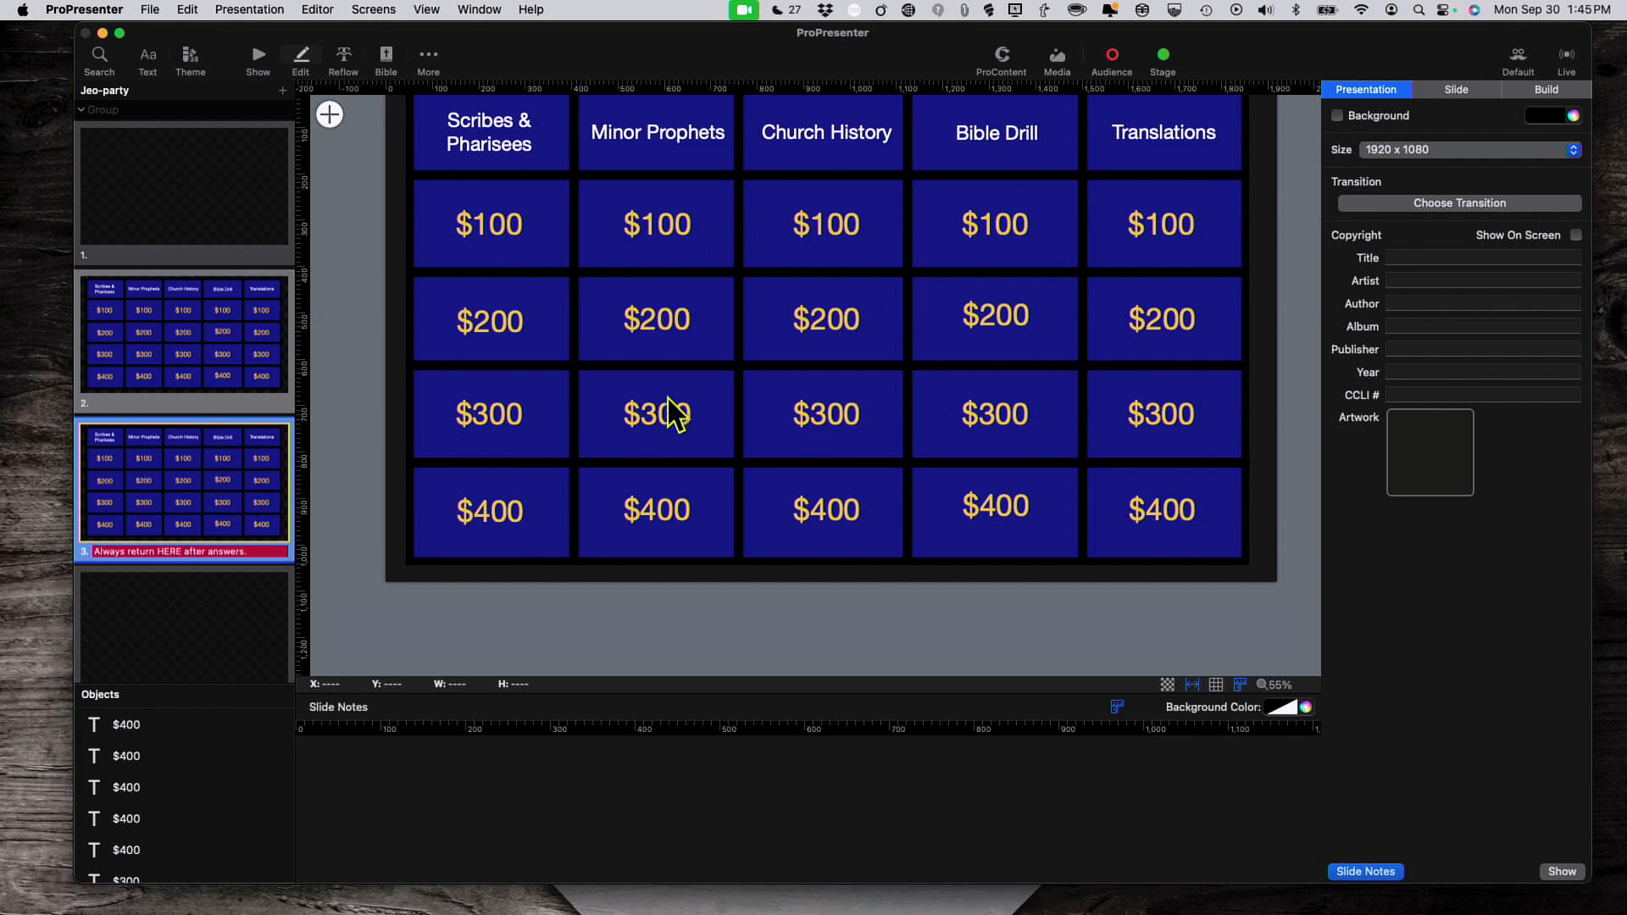
click(222, 335)
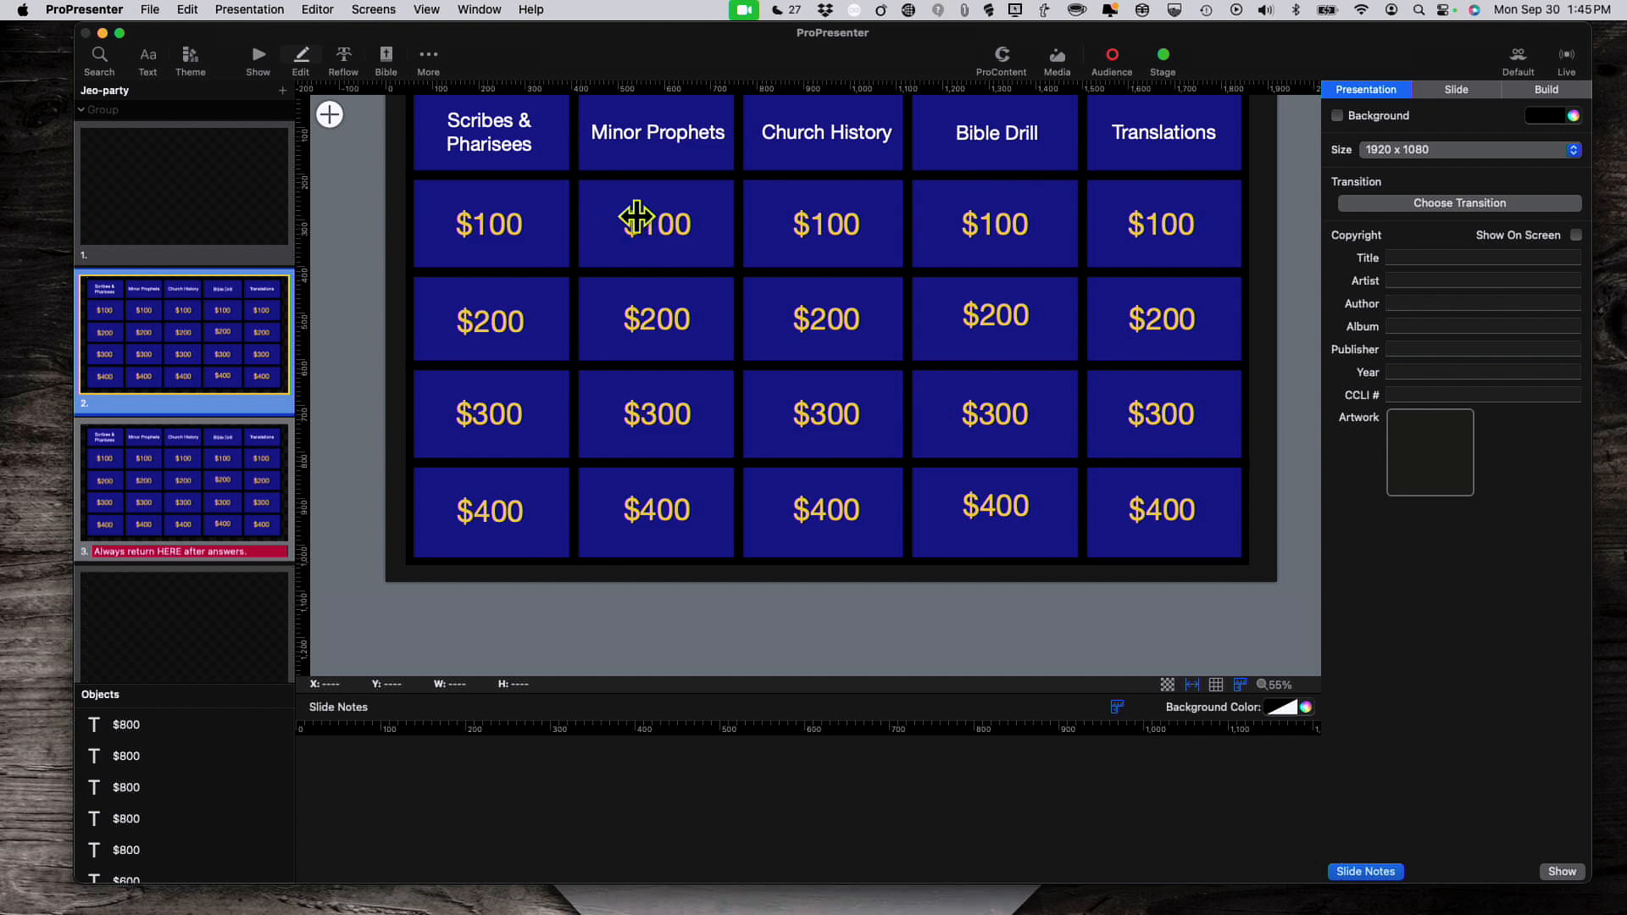
scroll(593, 341, up, 1)
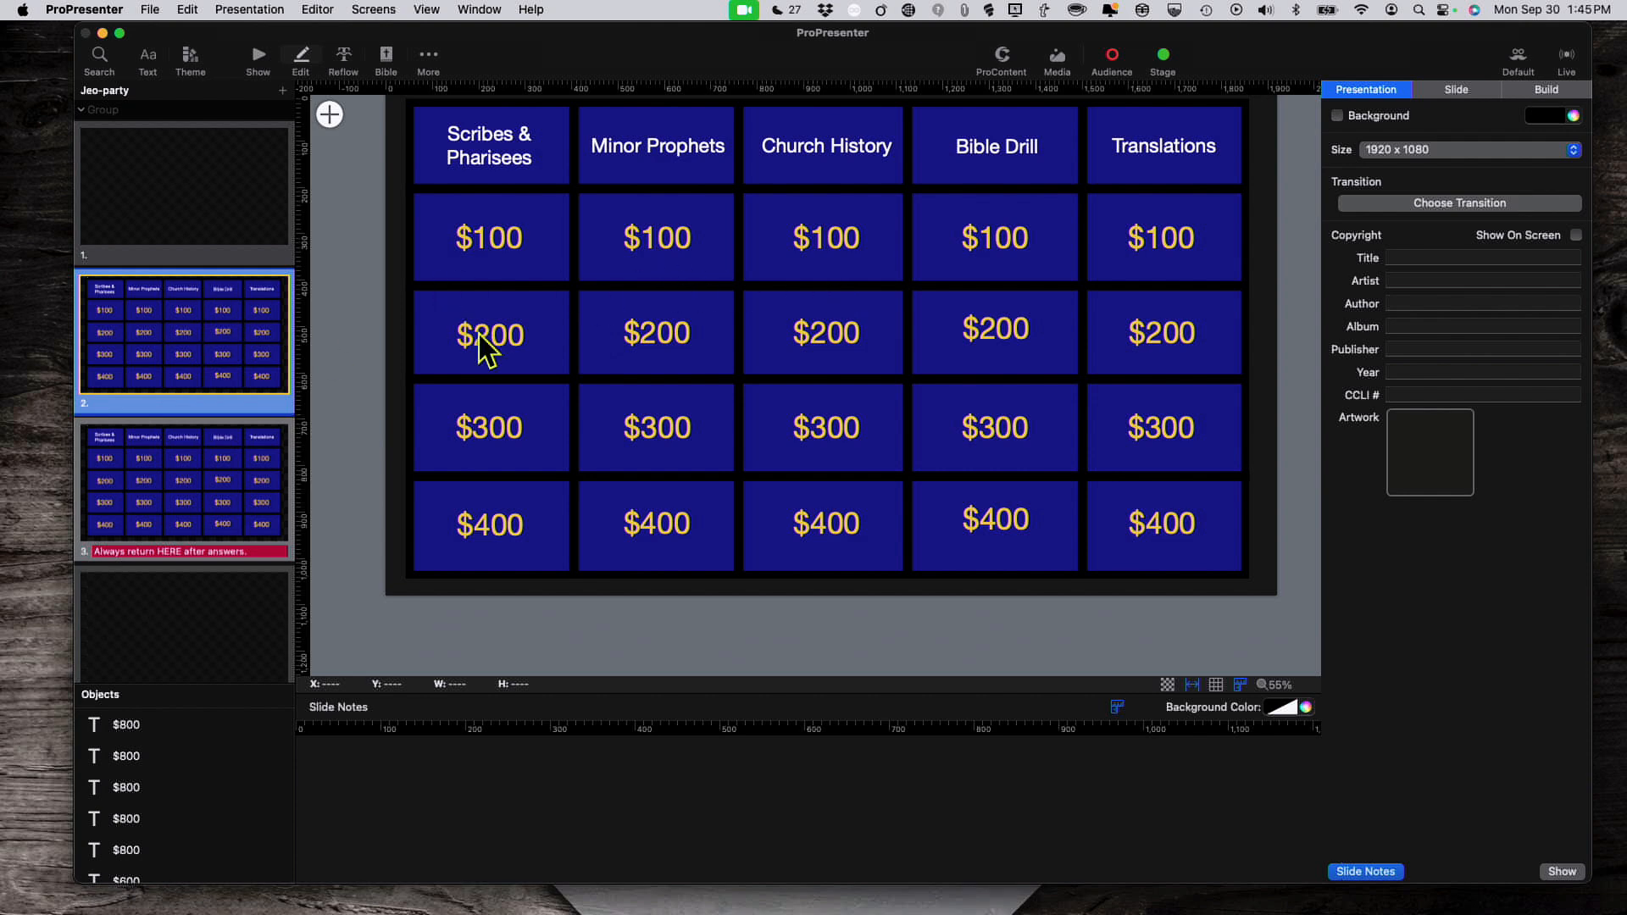
click(235, 492)
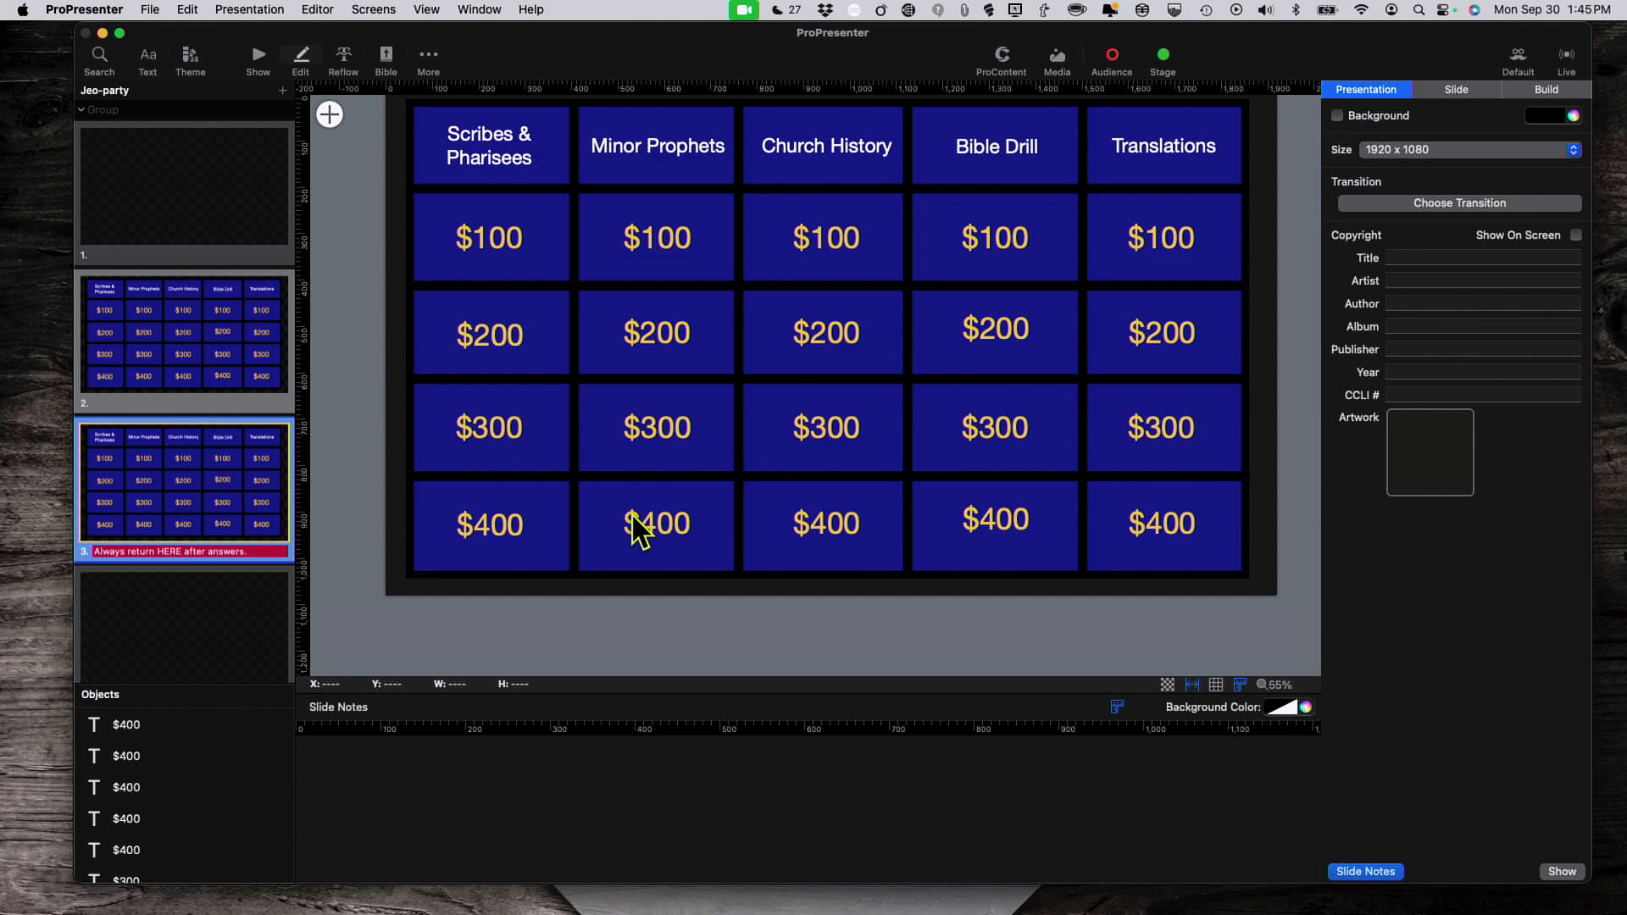
scroll(113, 813, down, 10)
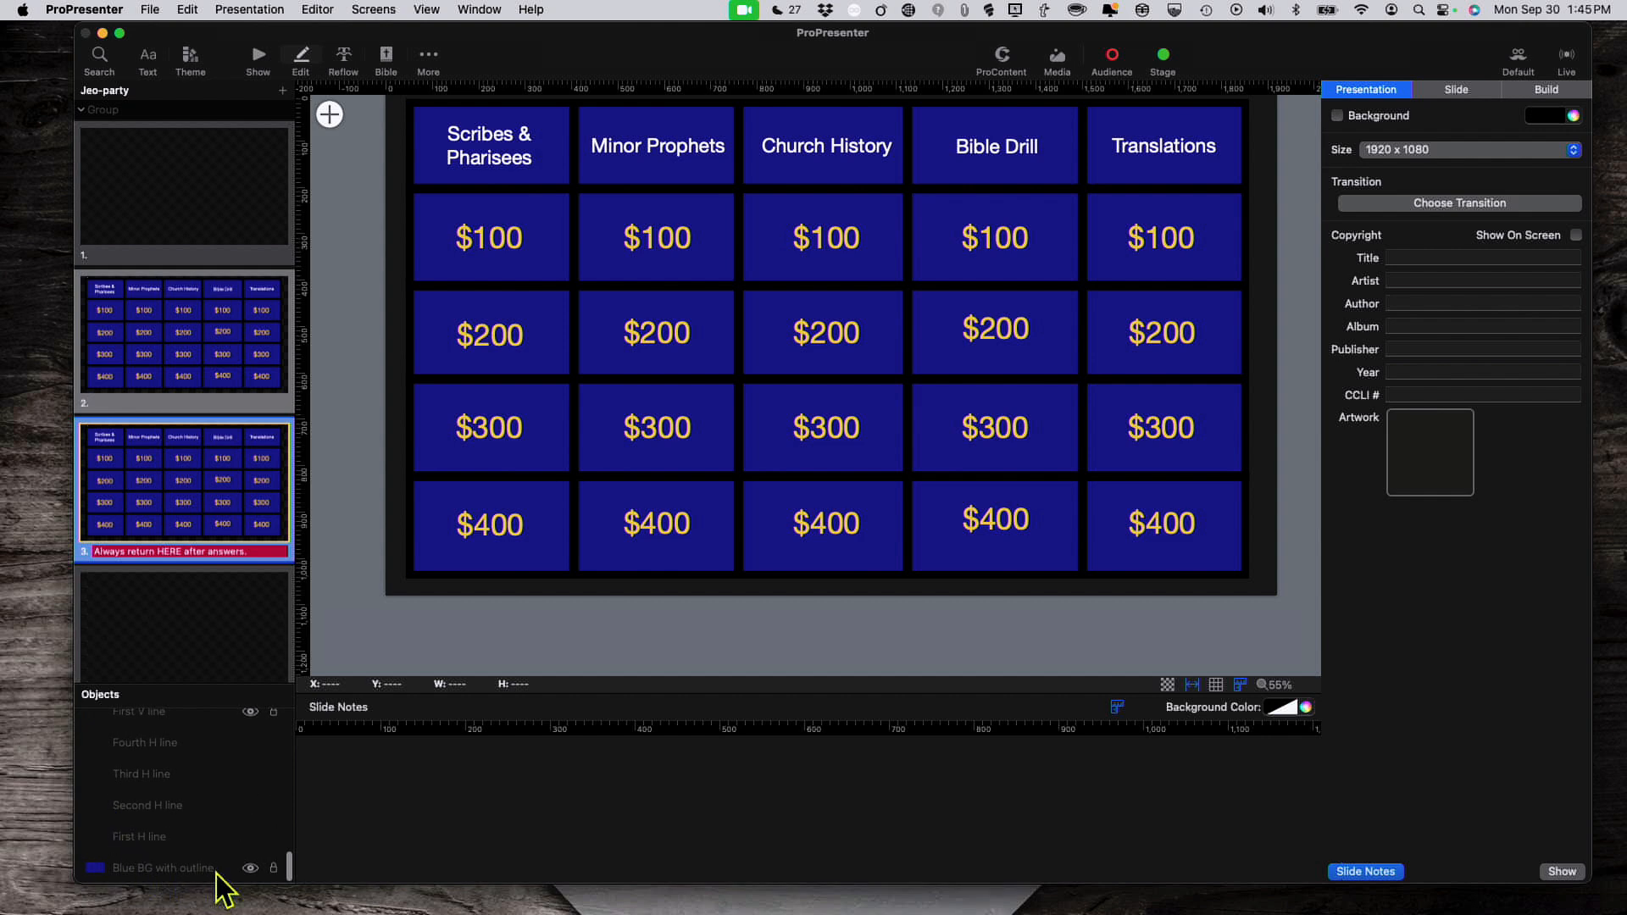
click(274, 869)
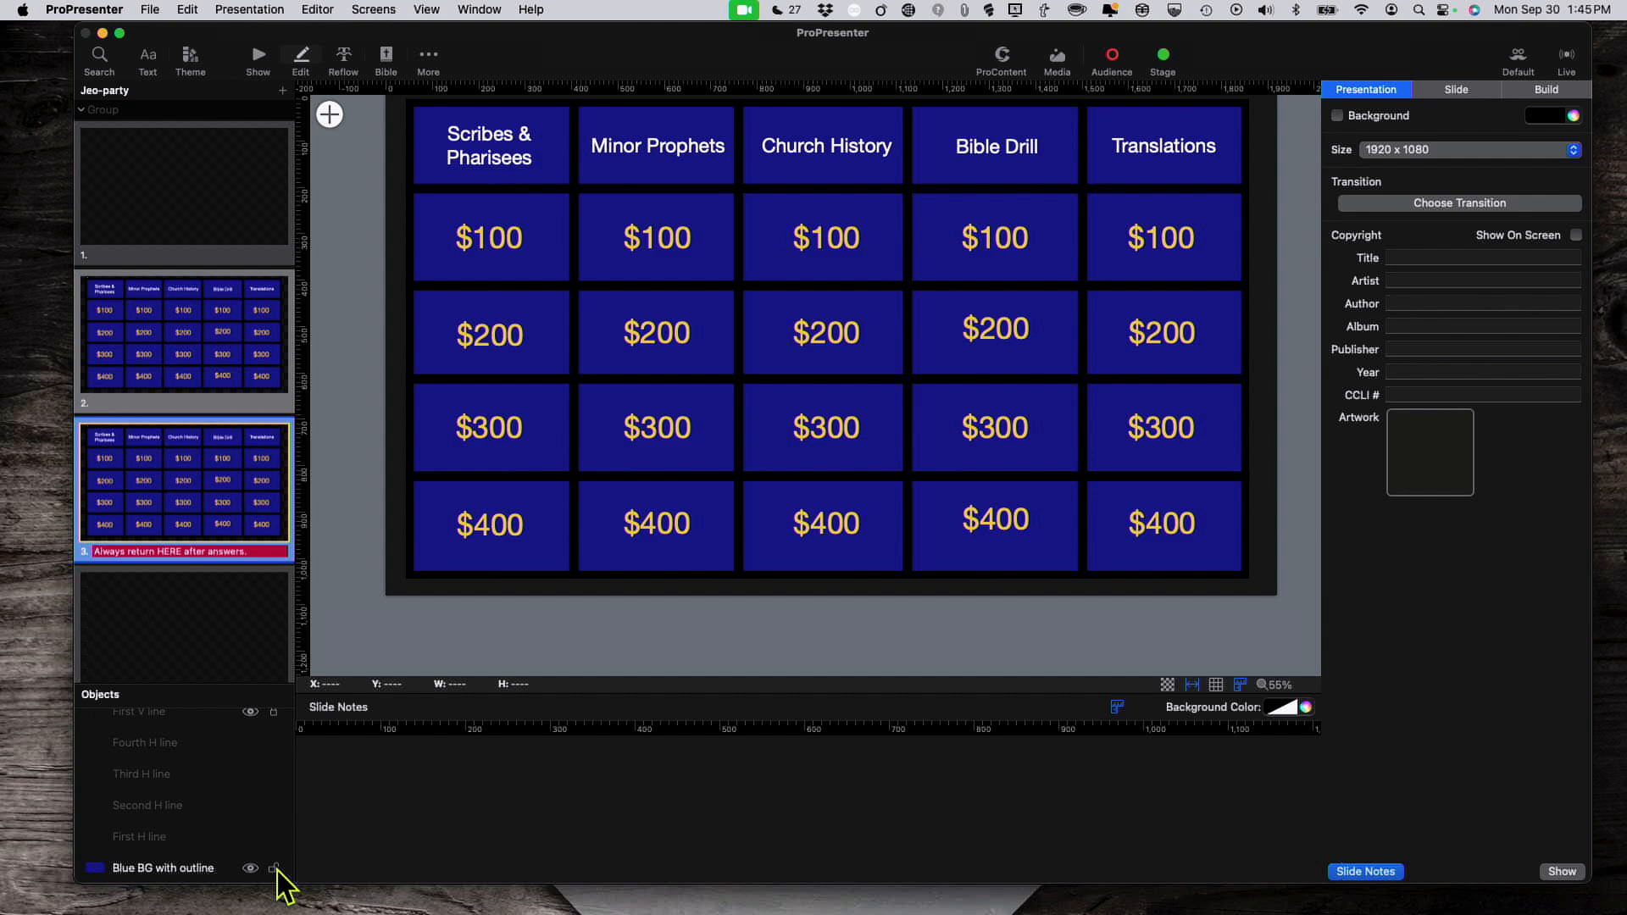
click(249, 869)
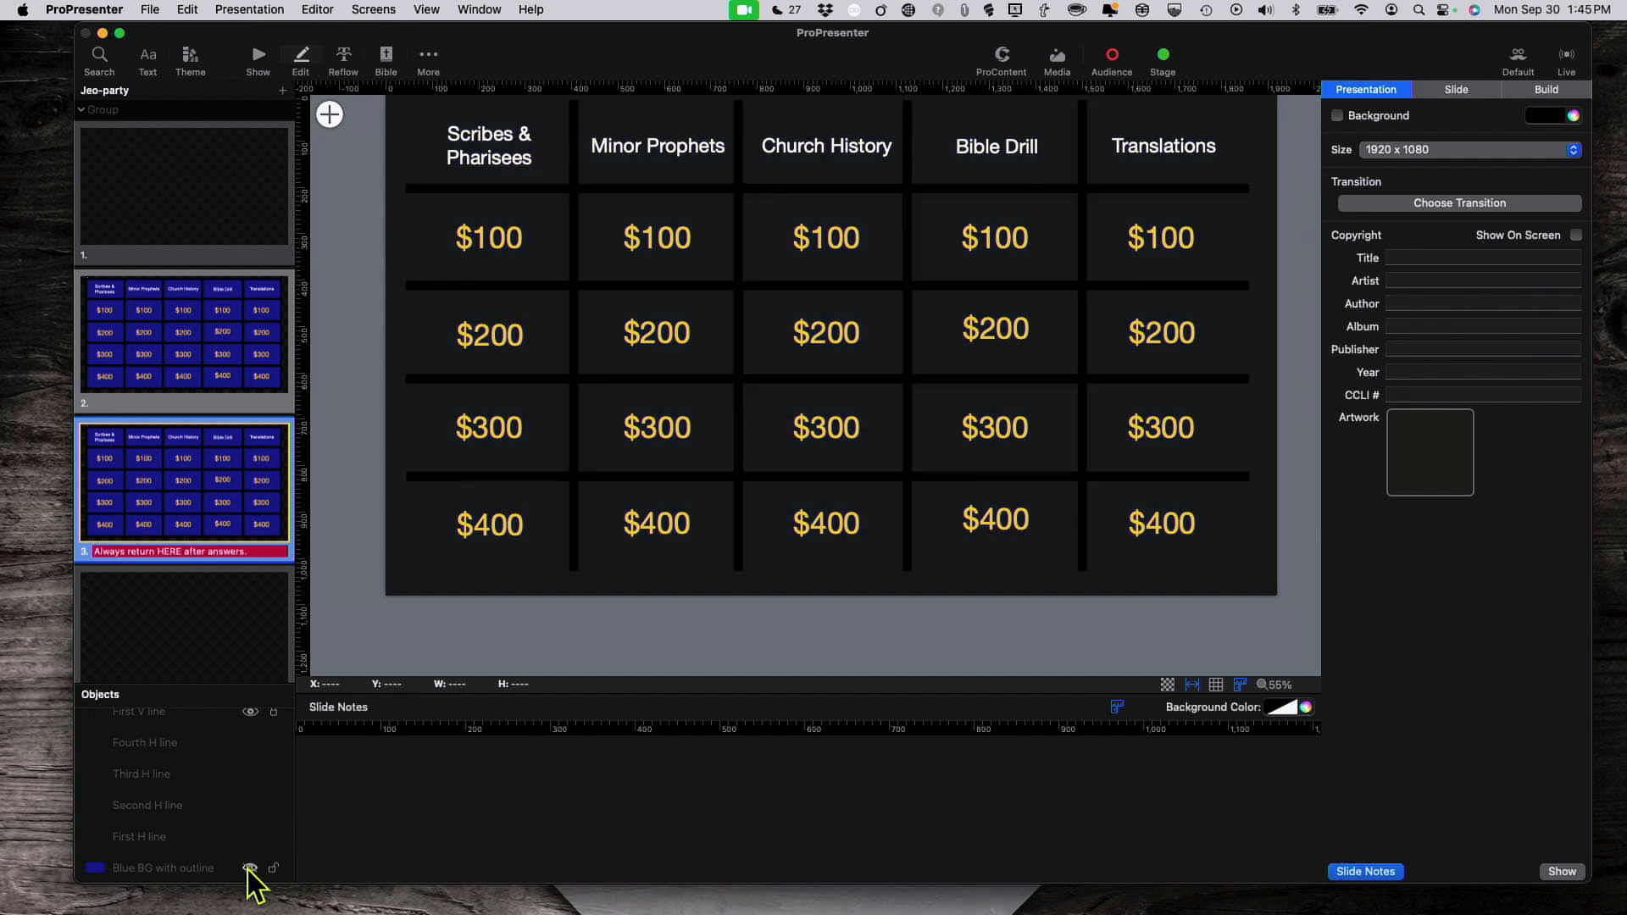
click(249, 869)
click(249, 869)
click(249, 869)
click(249, 868)
click(250, 867)
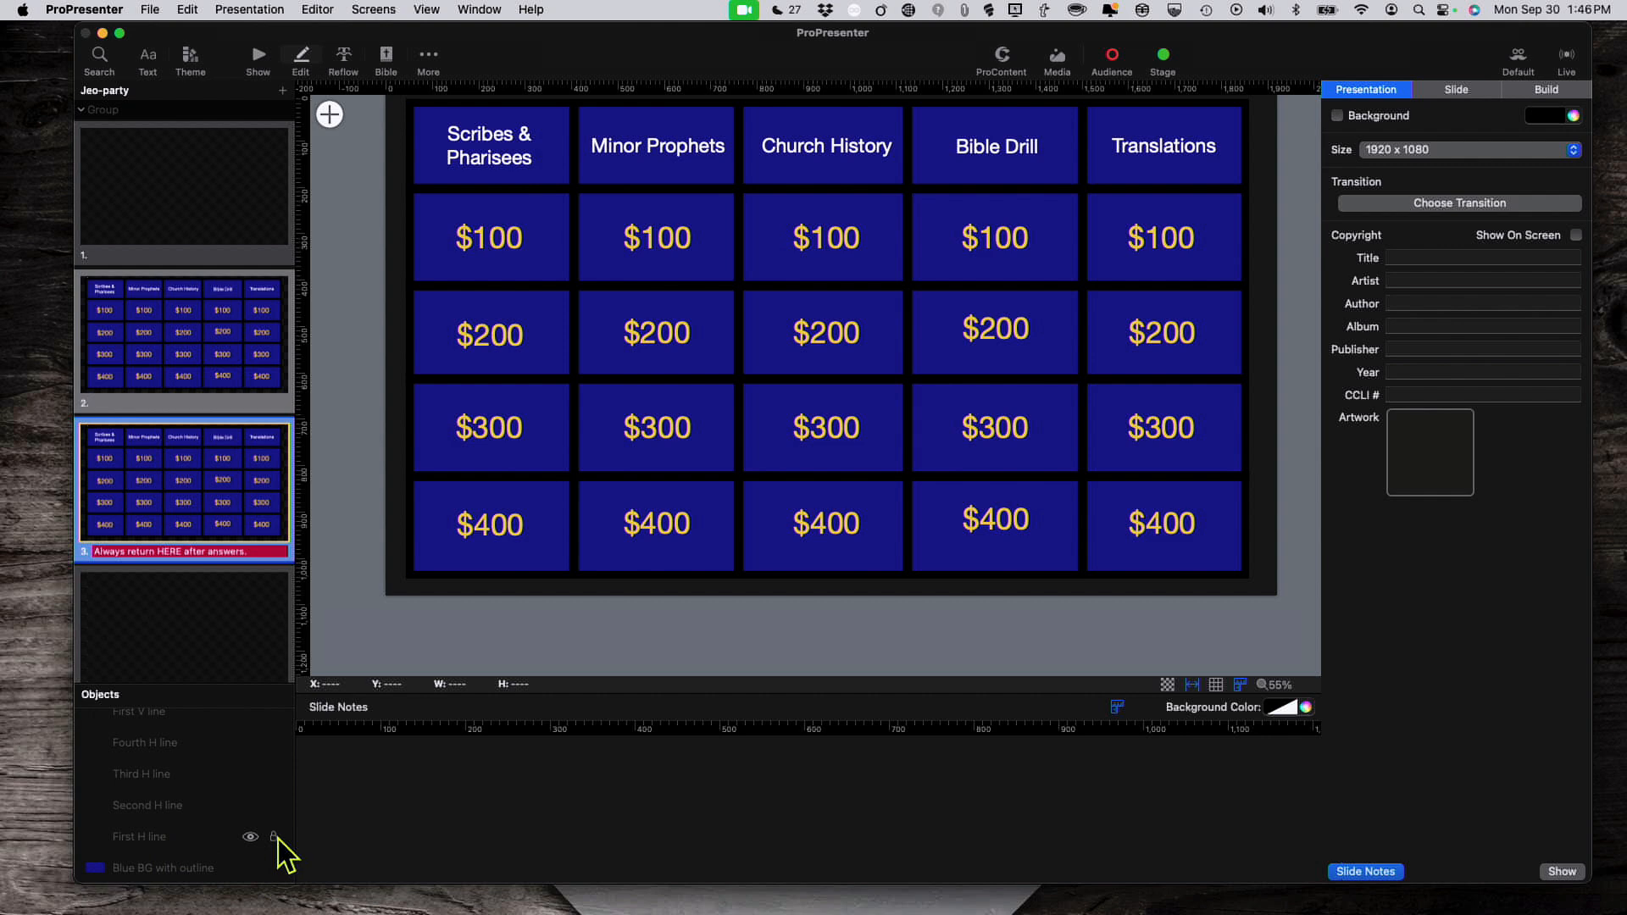
click(275, 837)
click(276, 838)
click(250, 837)
click(251, 838)
click(250, 805)
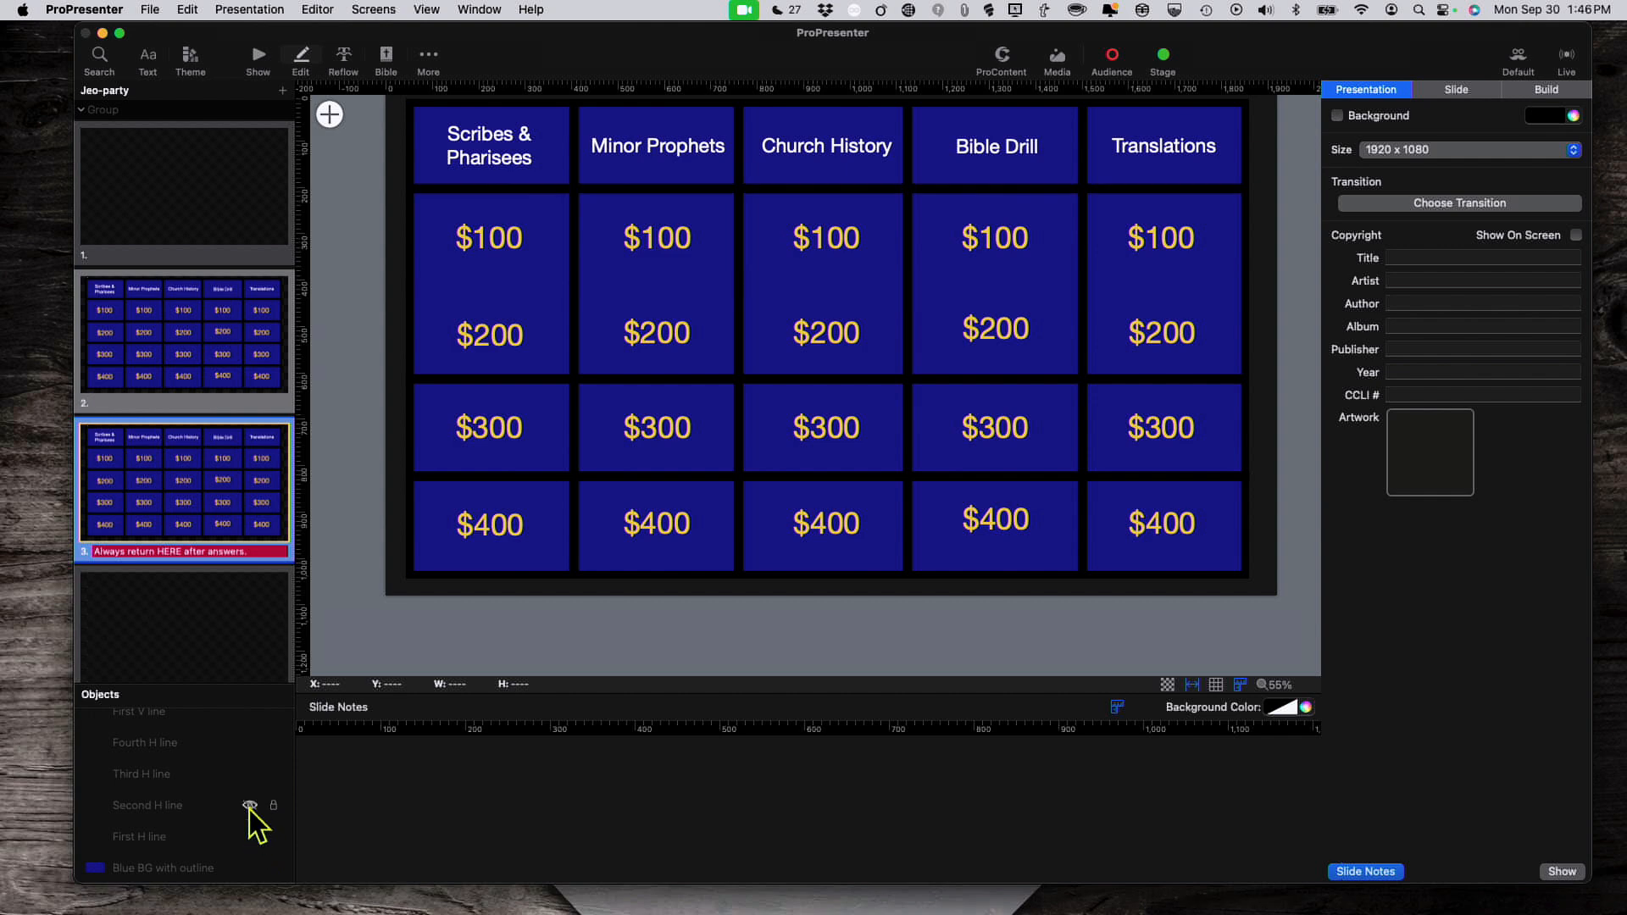
click(250, 805)
click(250, 773)
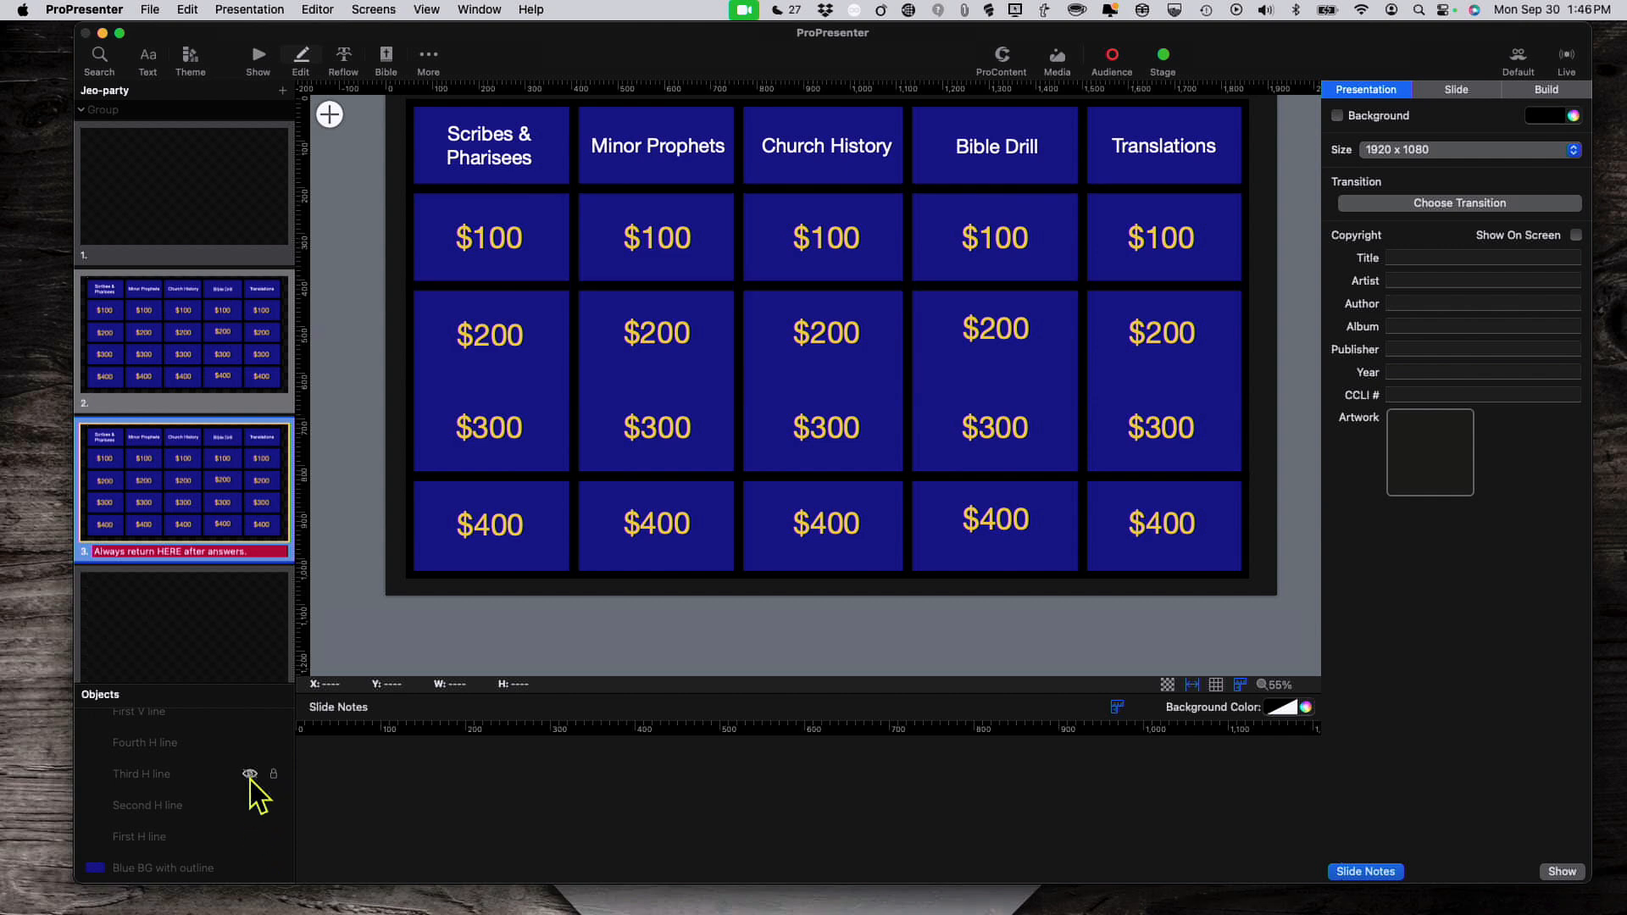
click(250, 775)
click(251, 743)
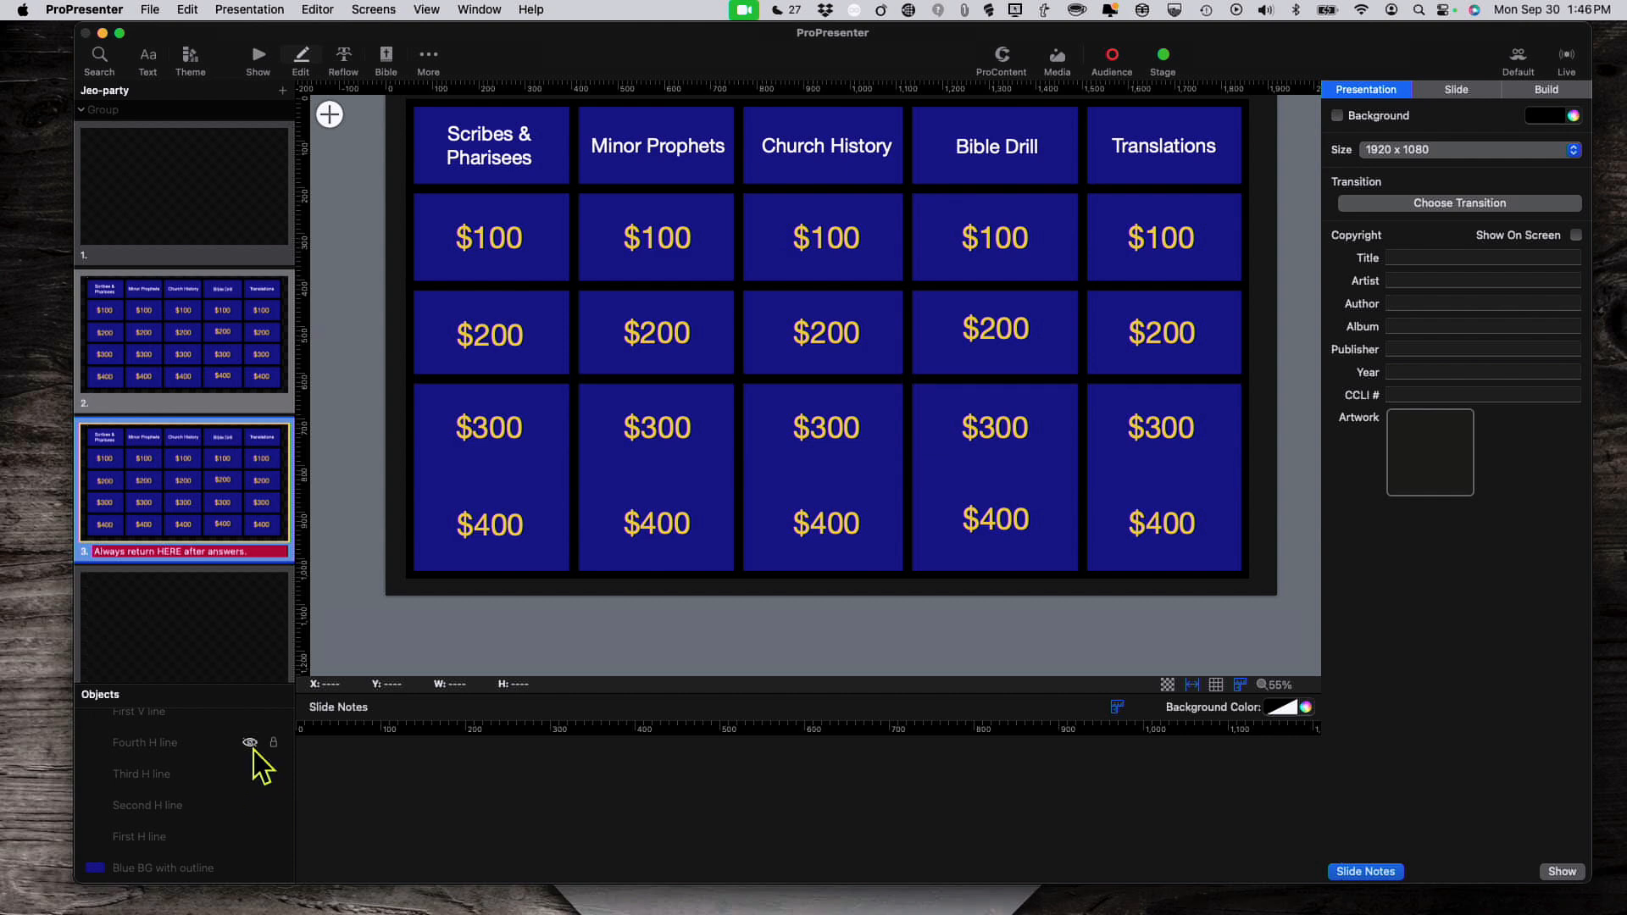
click(250, 743)
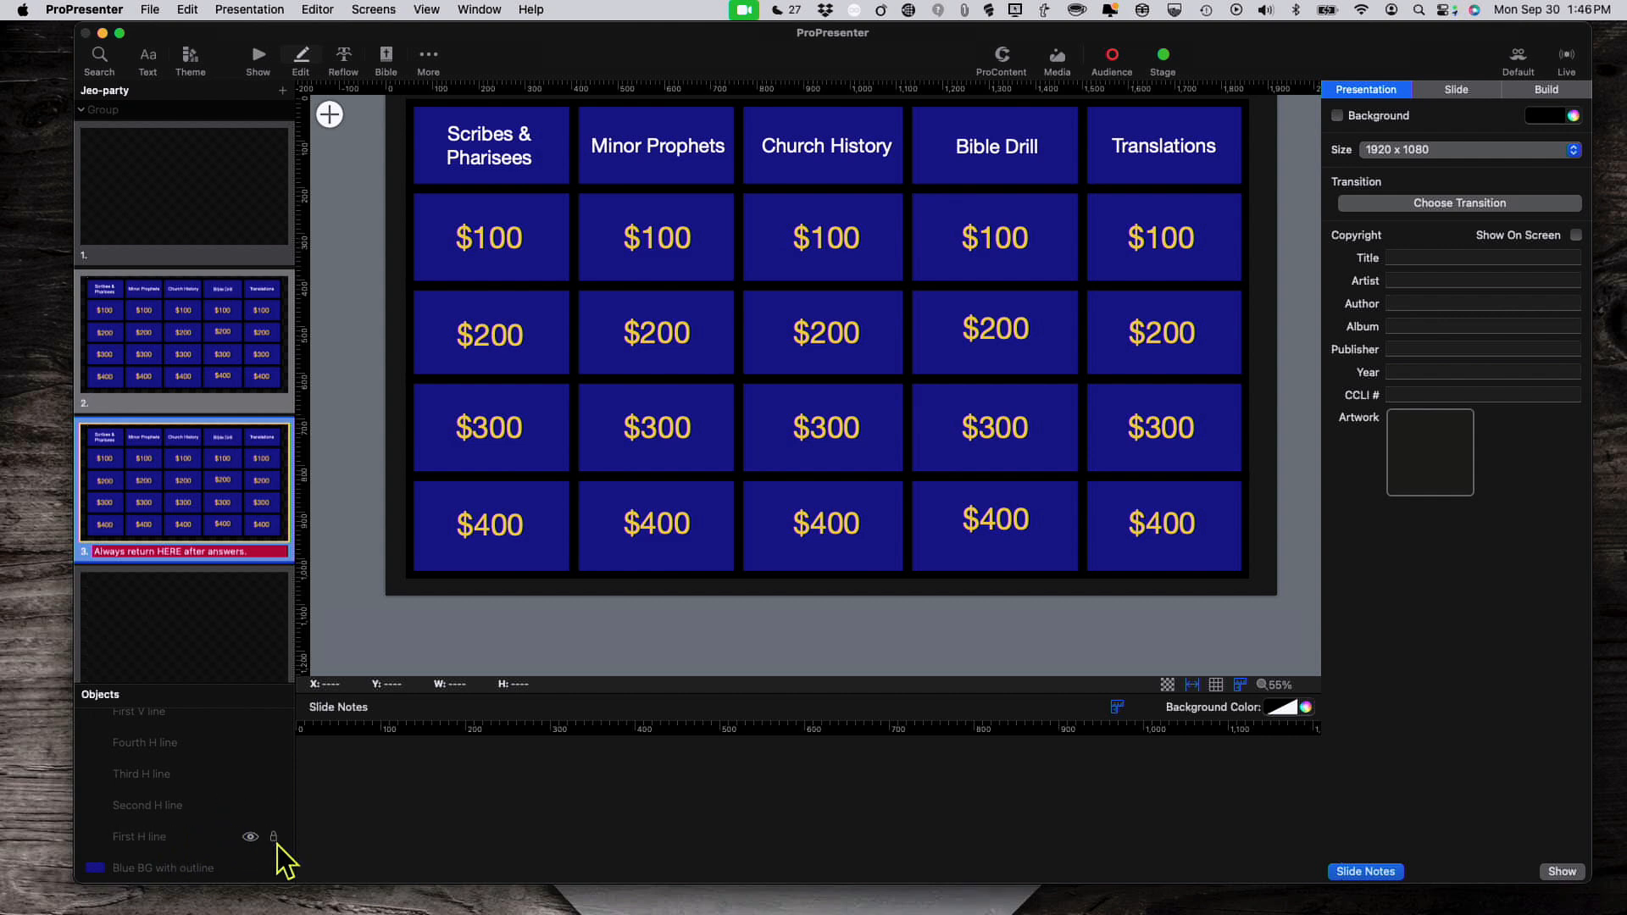
scroll(226, 784, up, 4)
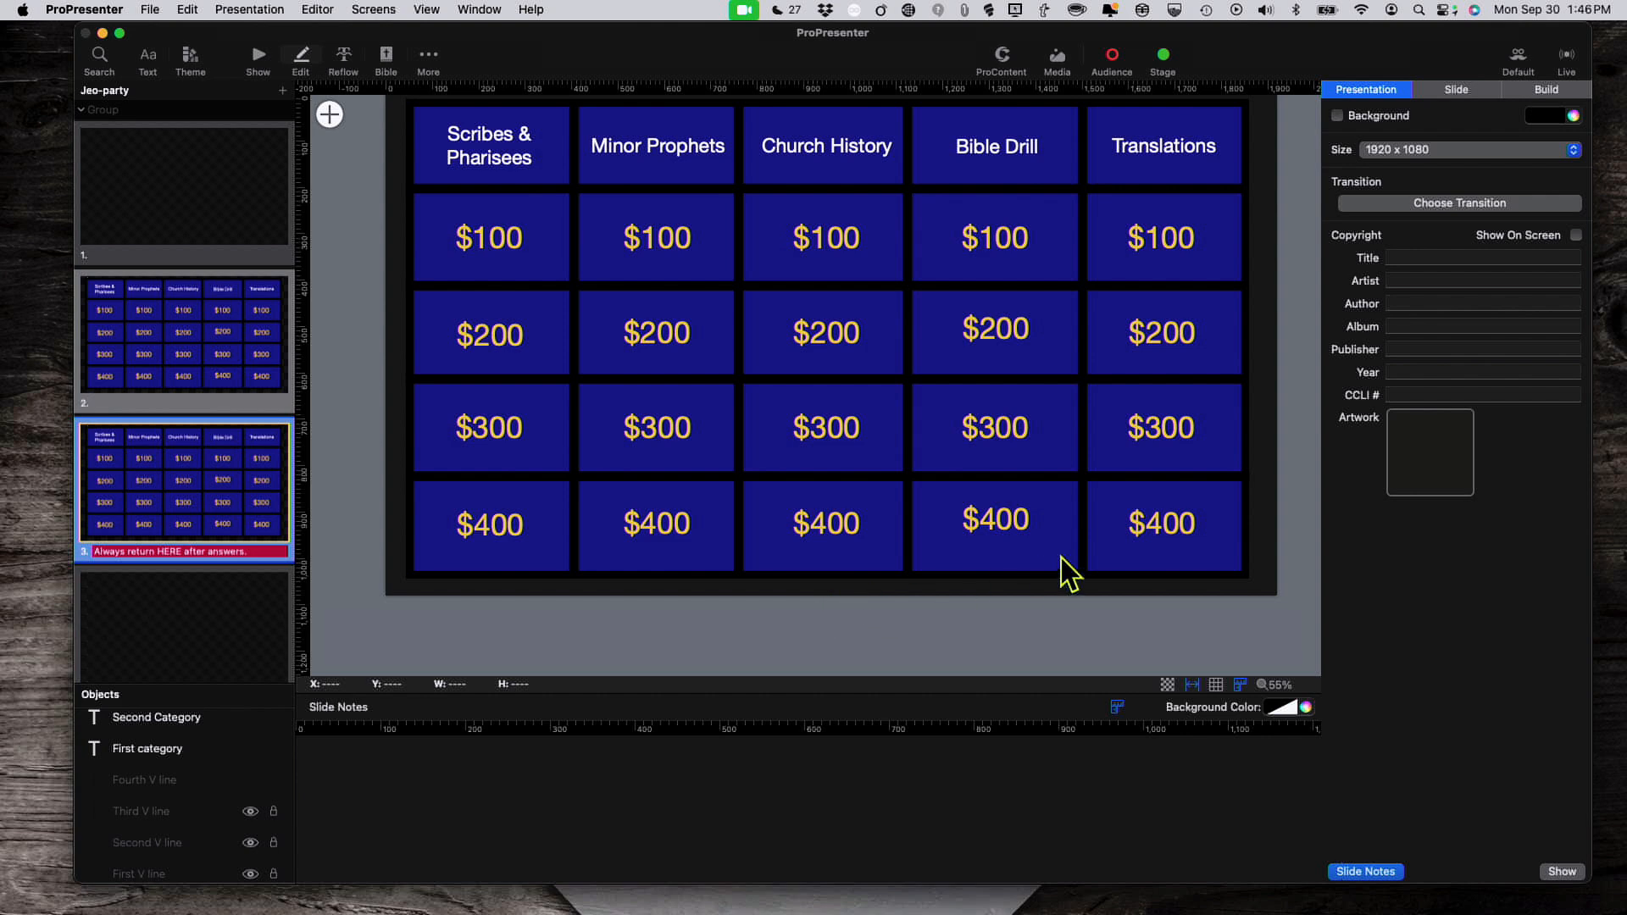
Step: Toggle the Fourth V line divider off and back on, then switch the editor to board slide 2
click(248, 779)
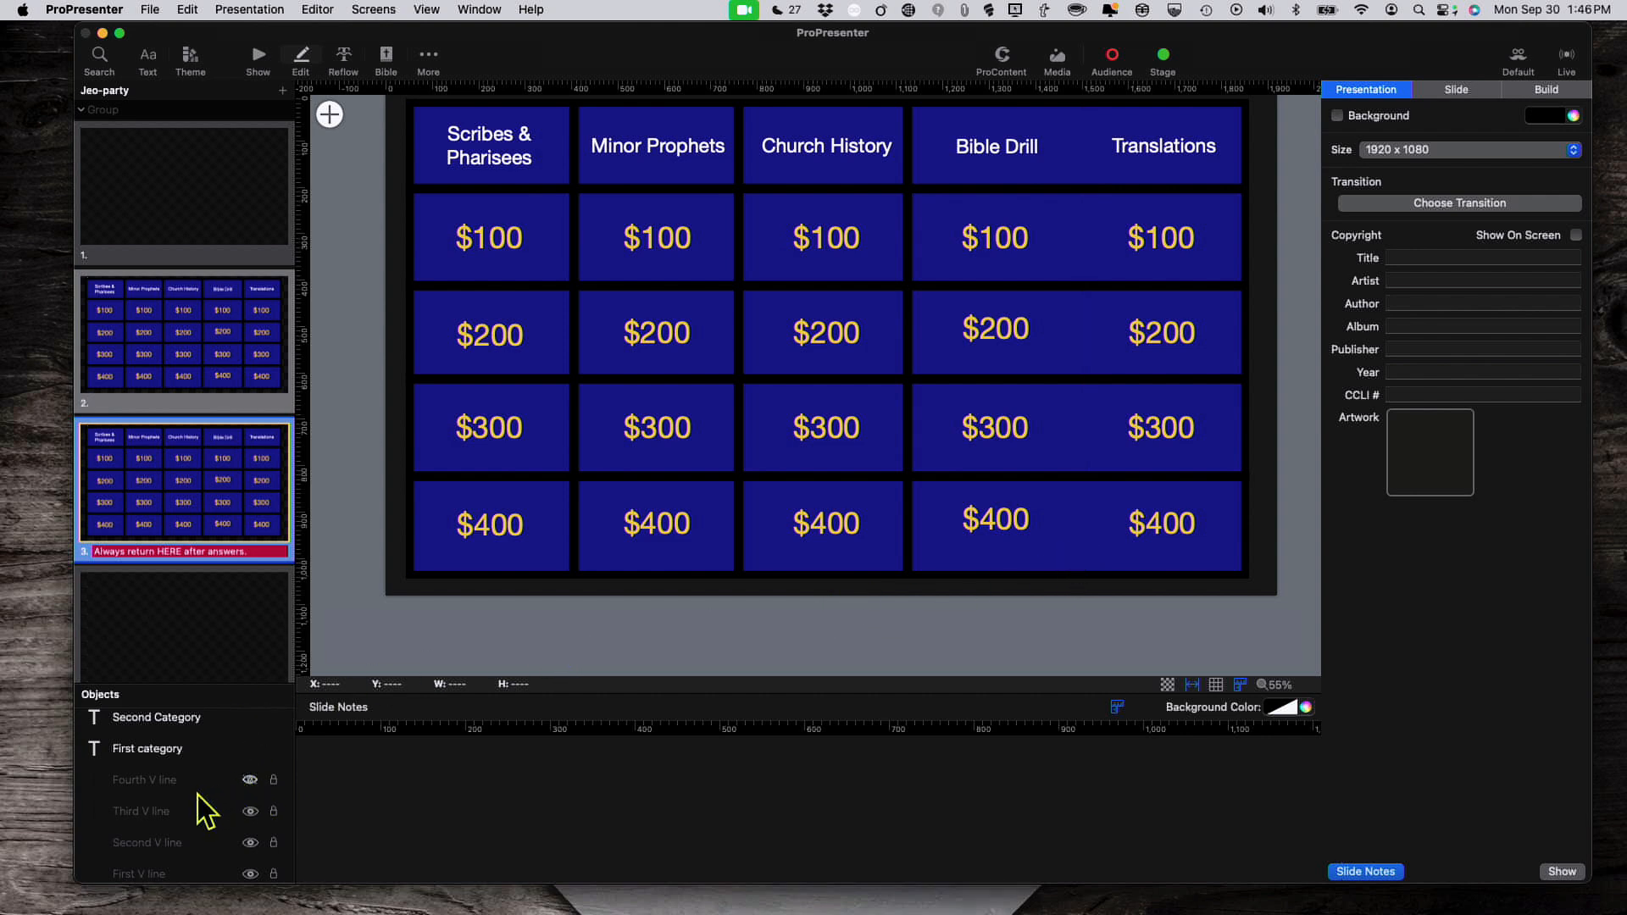
click(248, 780)
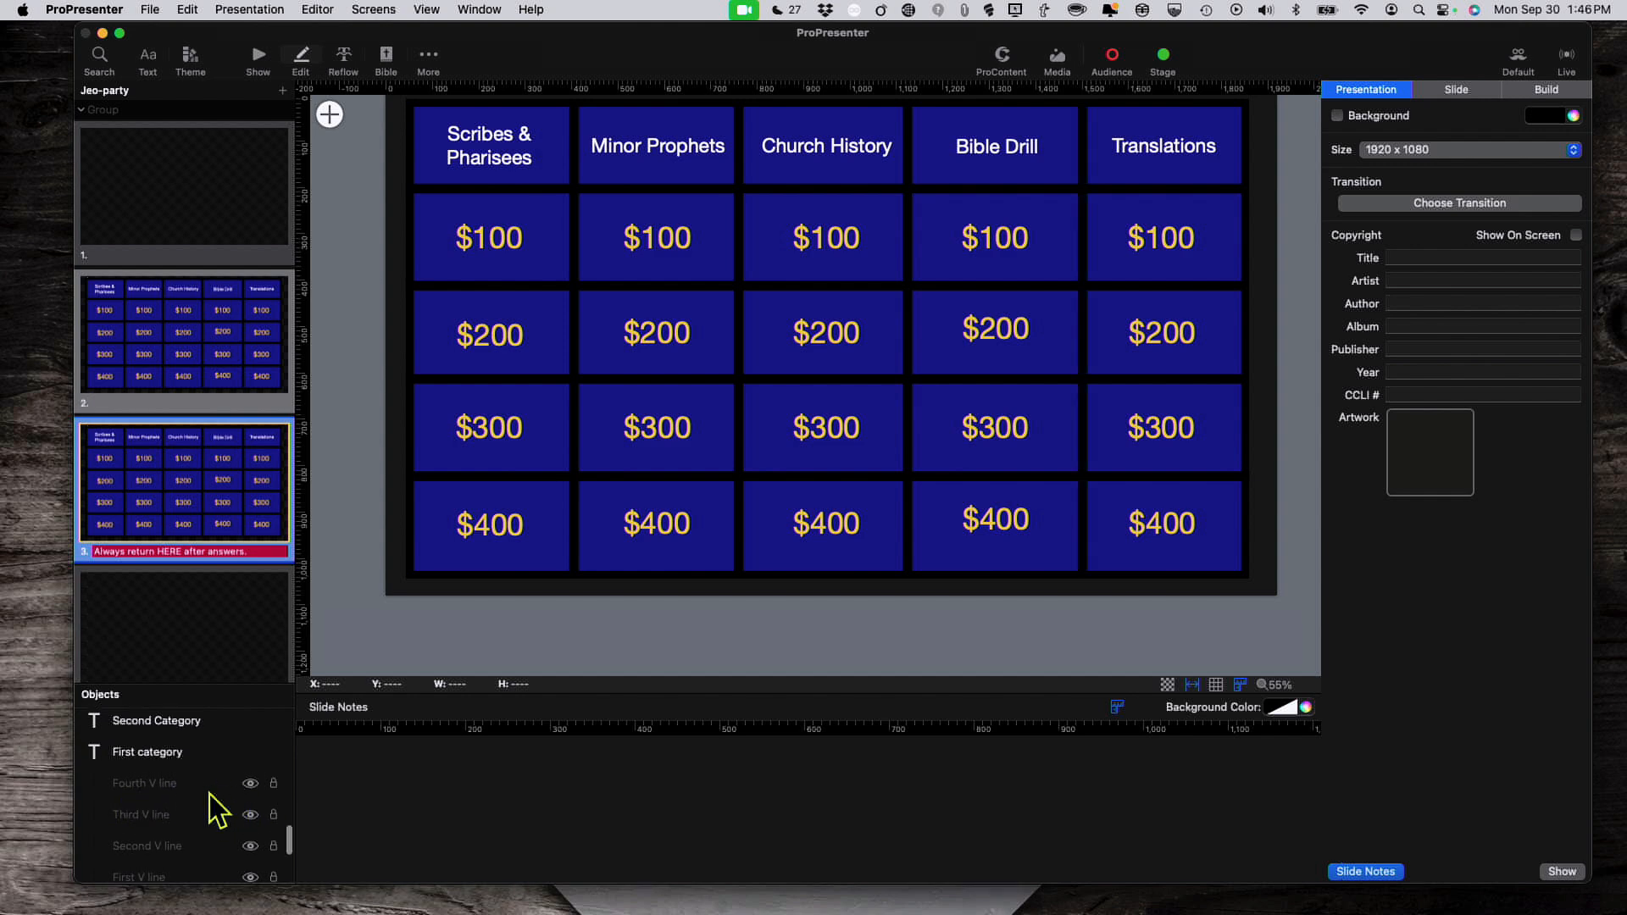
scroll(218, 806, up, 3)
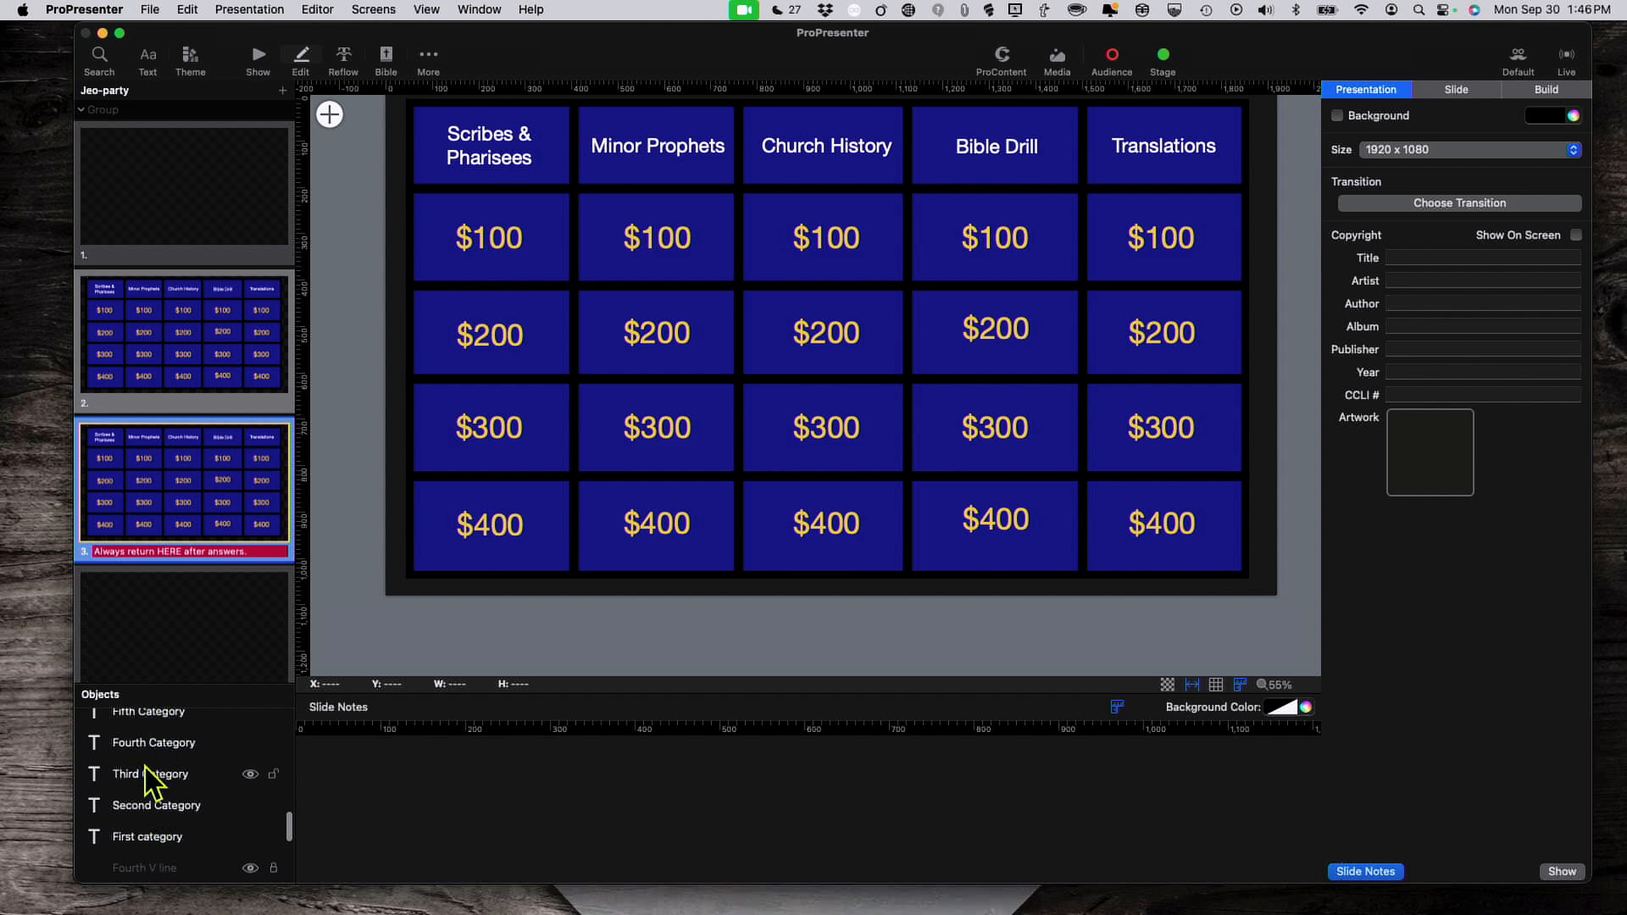
scroll(145, 772, up, 1)
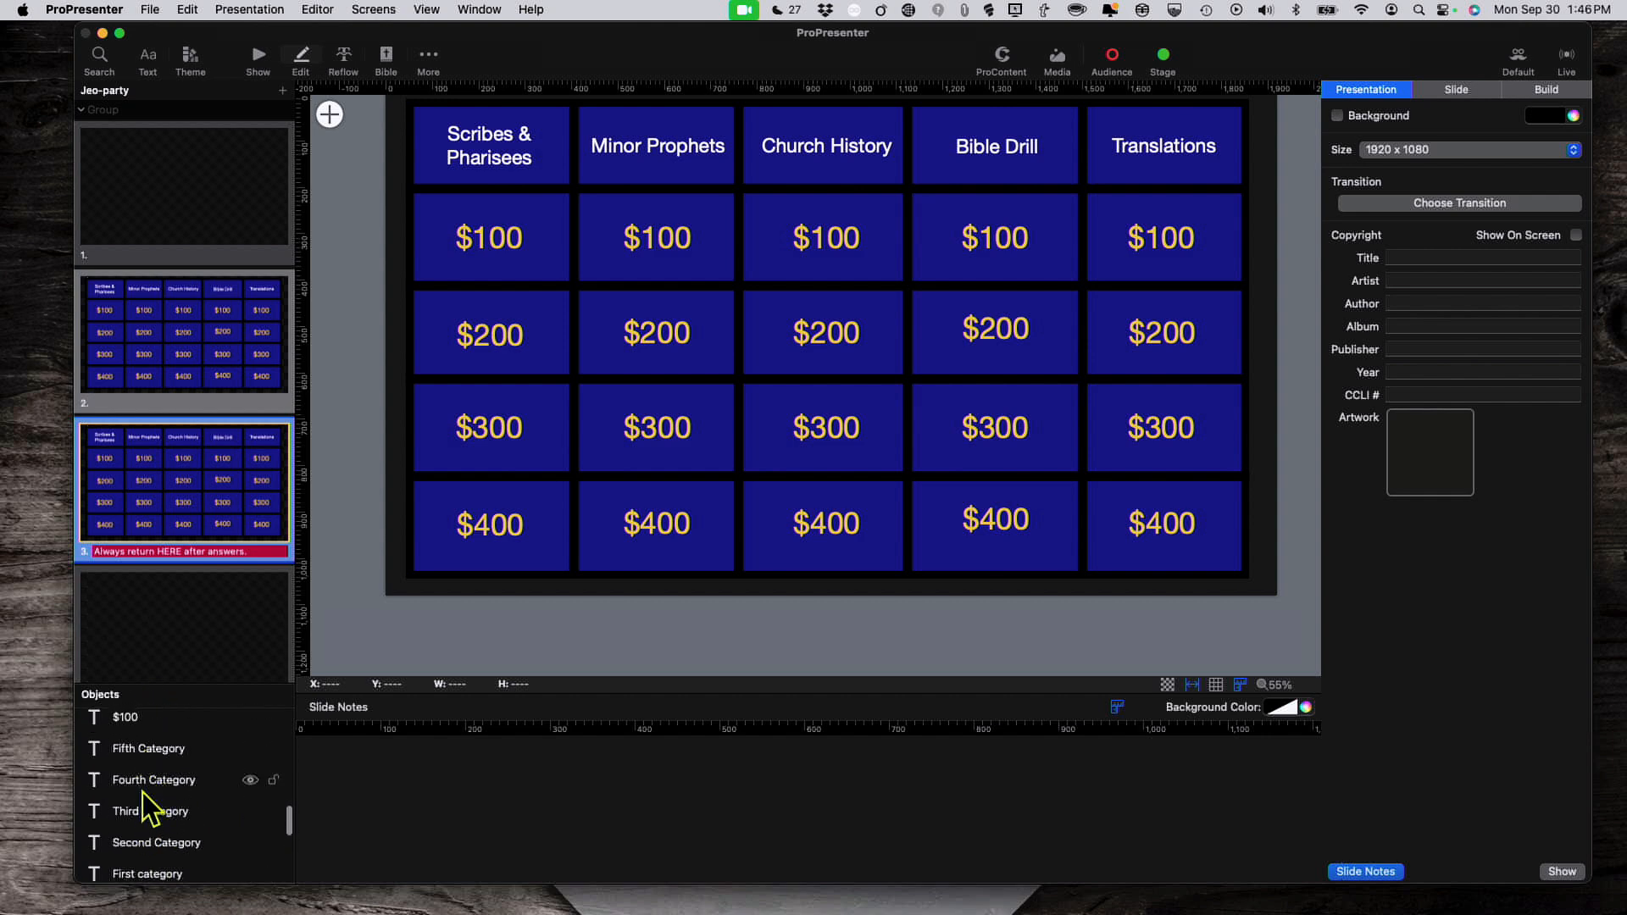
scroll(143, 791, up, 5)
scroll(146, 778, up, 8)
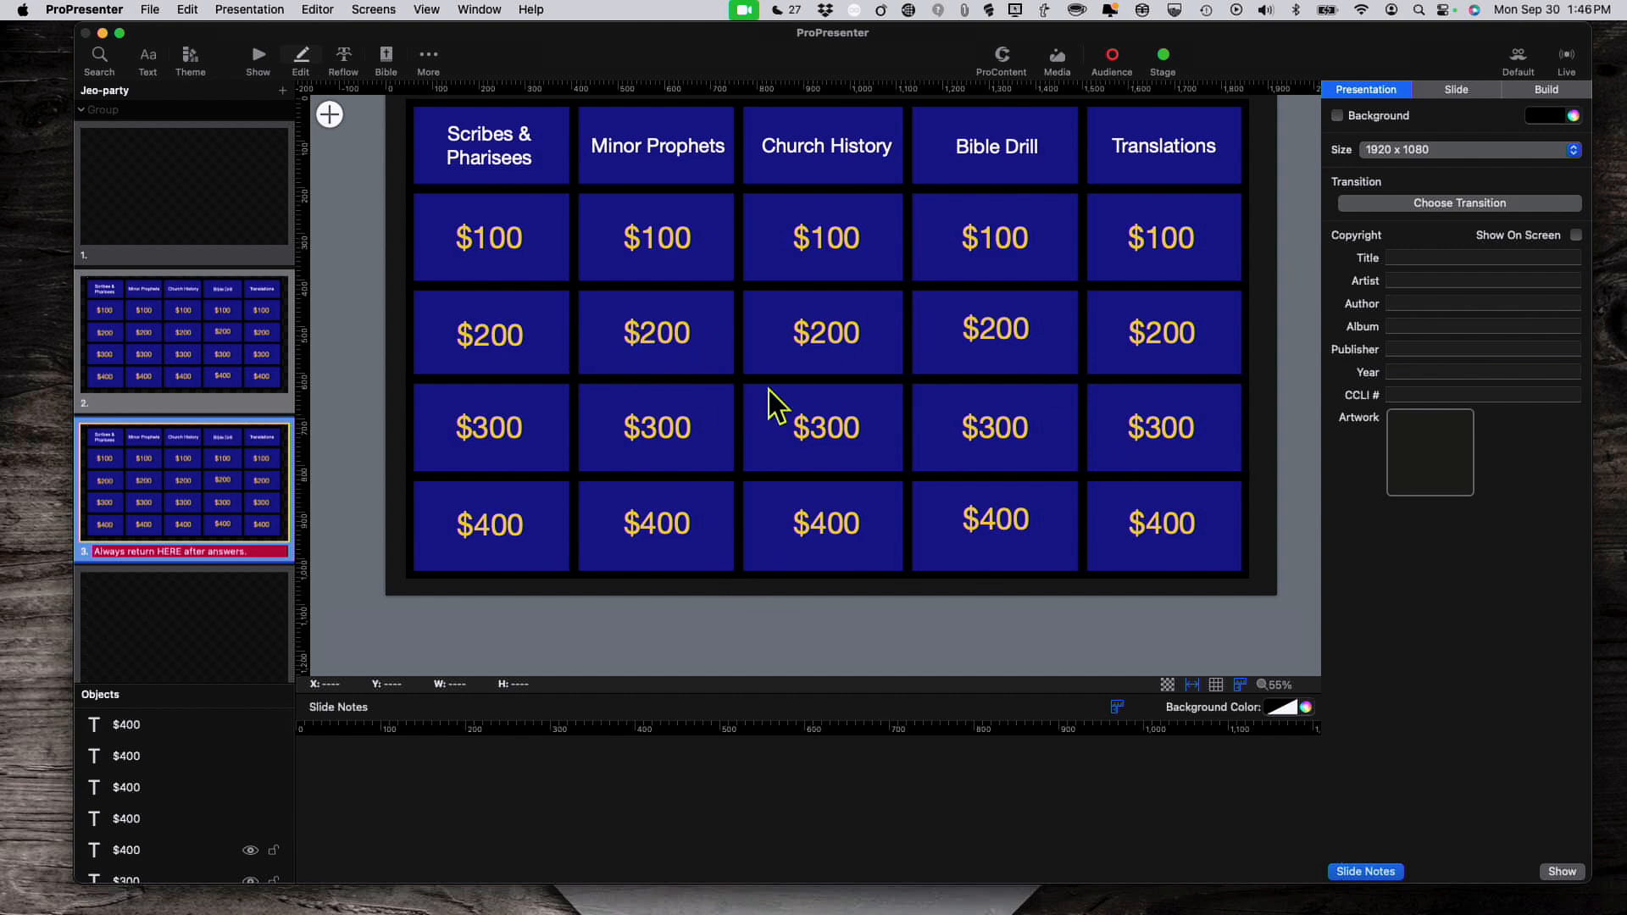
click(171, 315)
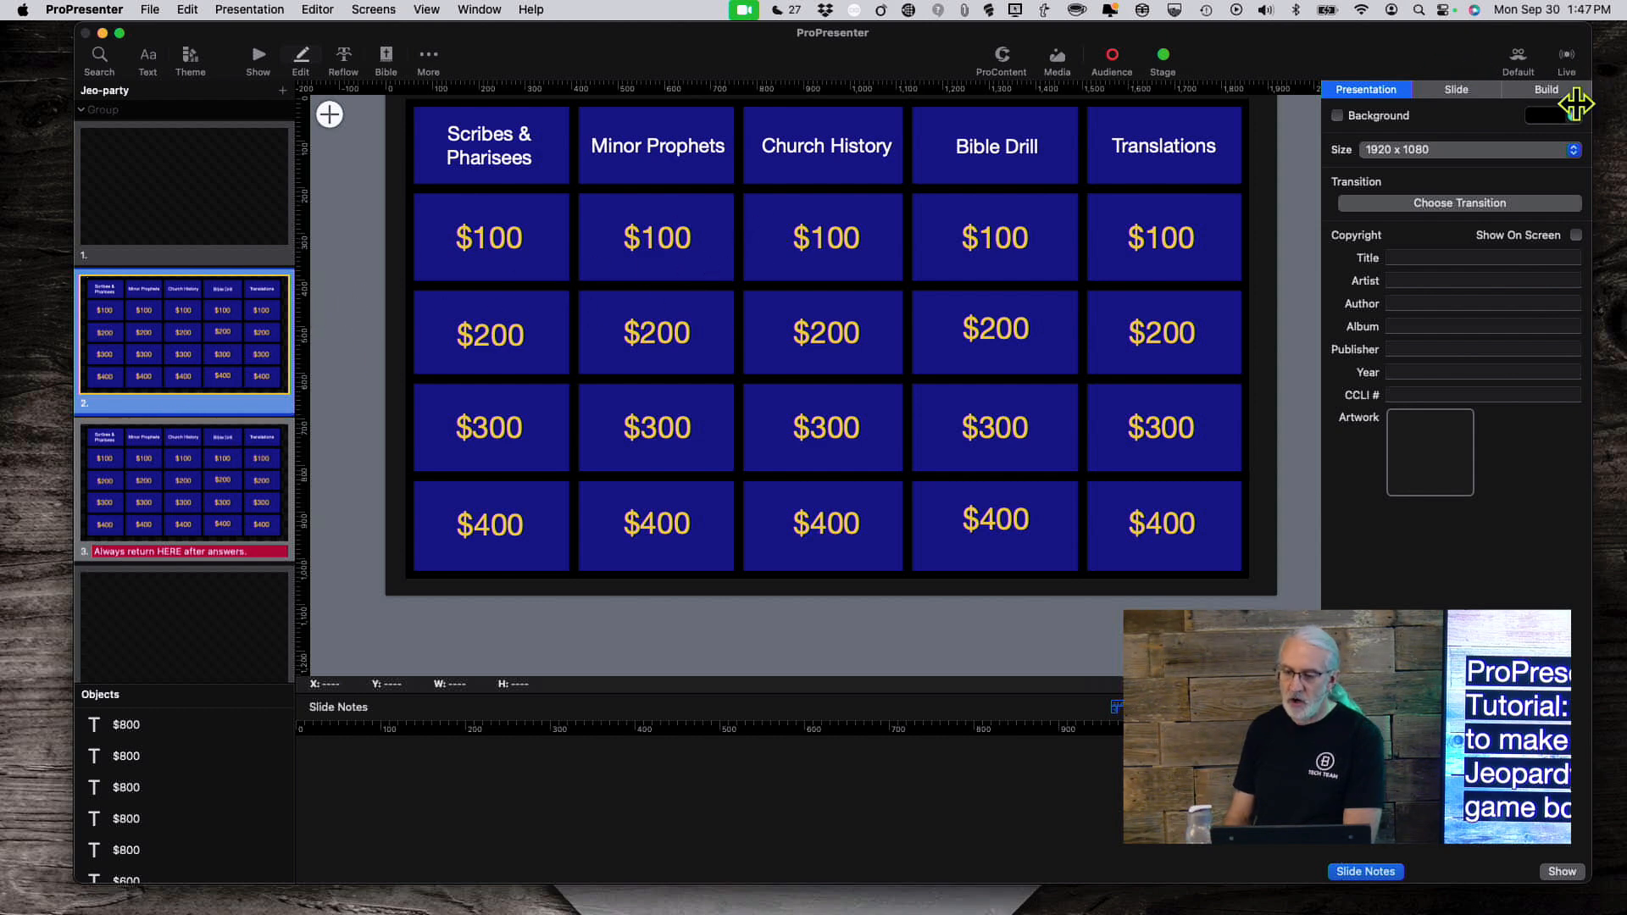
Step: Show the Build order and check the Scribes & Pharisees $100 and Church History $200 builds
click(1557, 91)
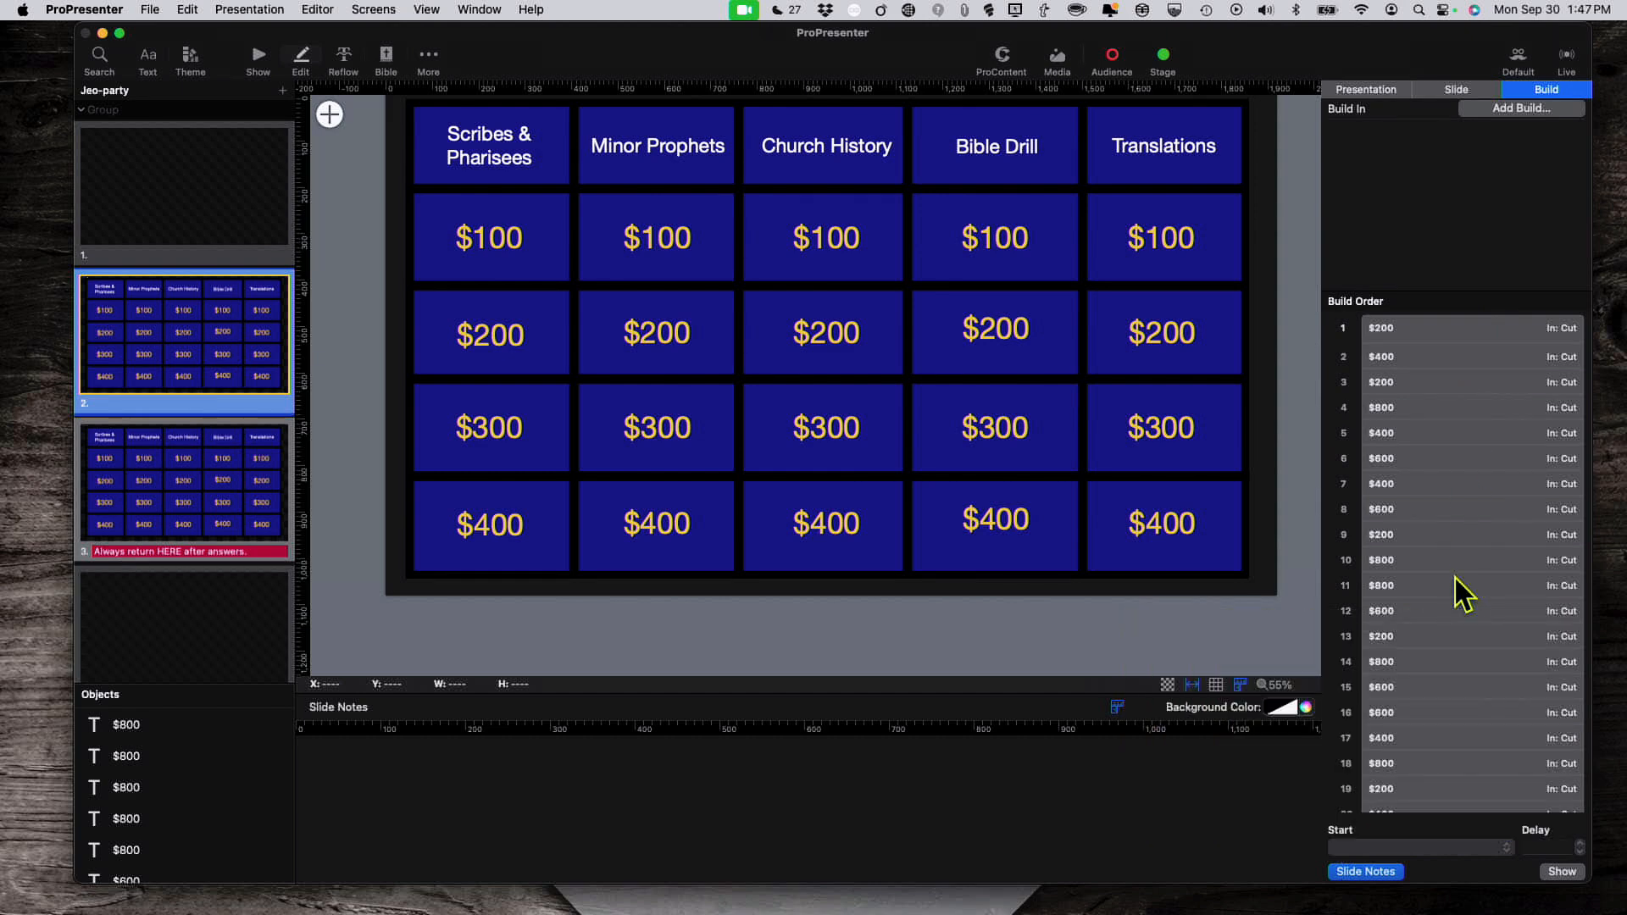
scroll(1451, 558, up, 2)
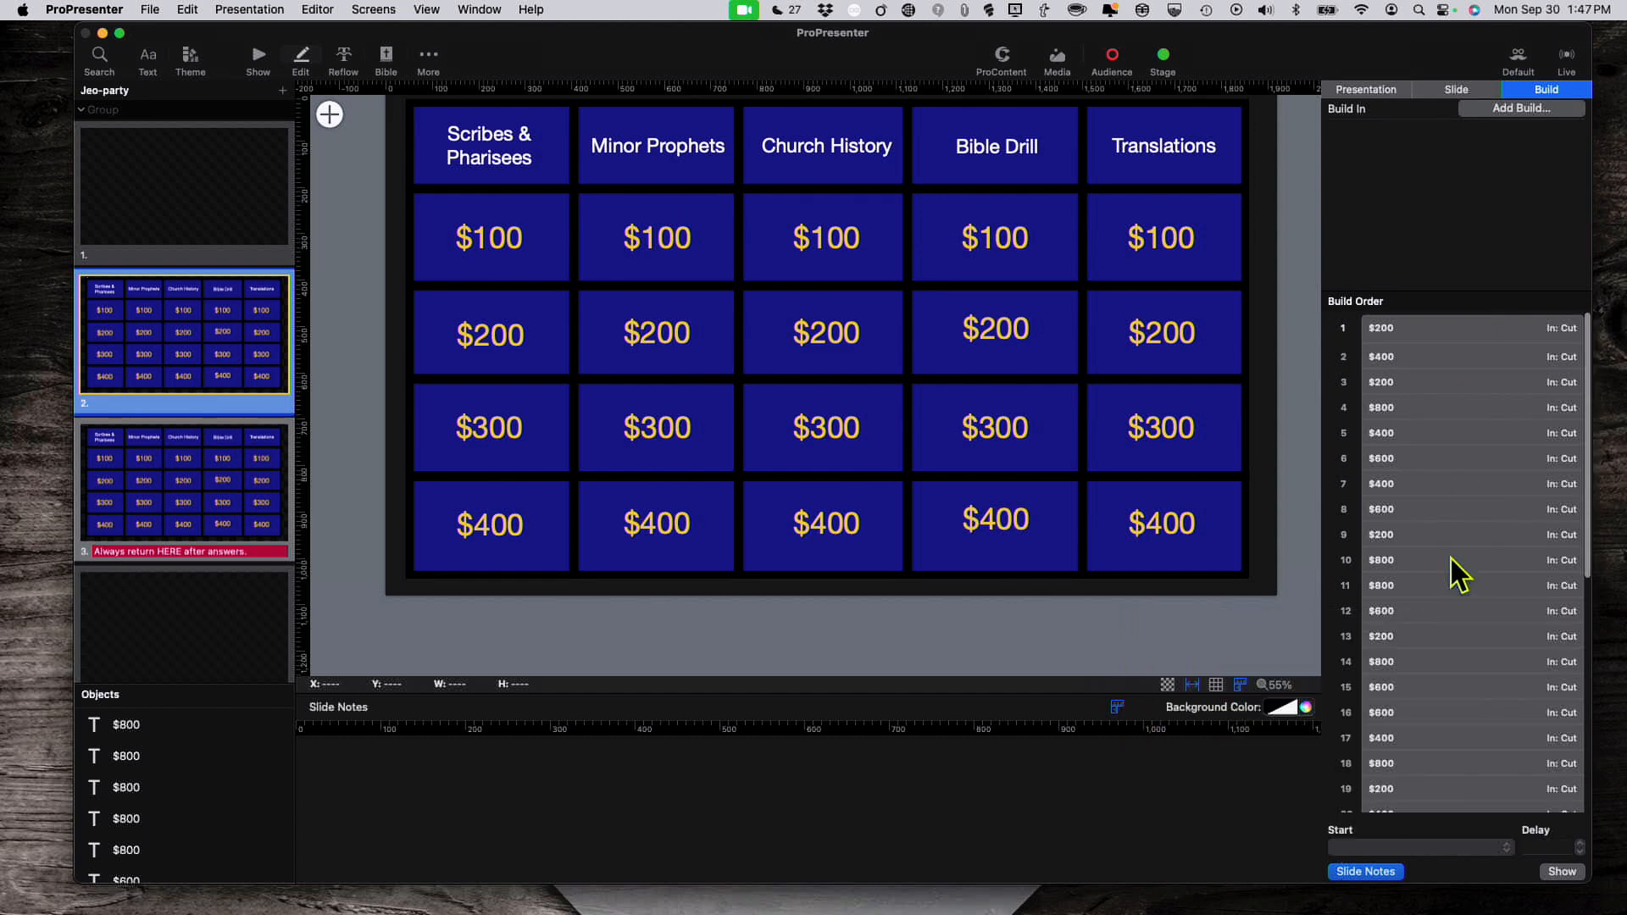
click(1413, 334)
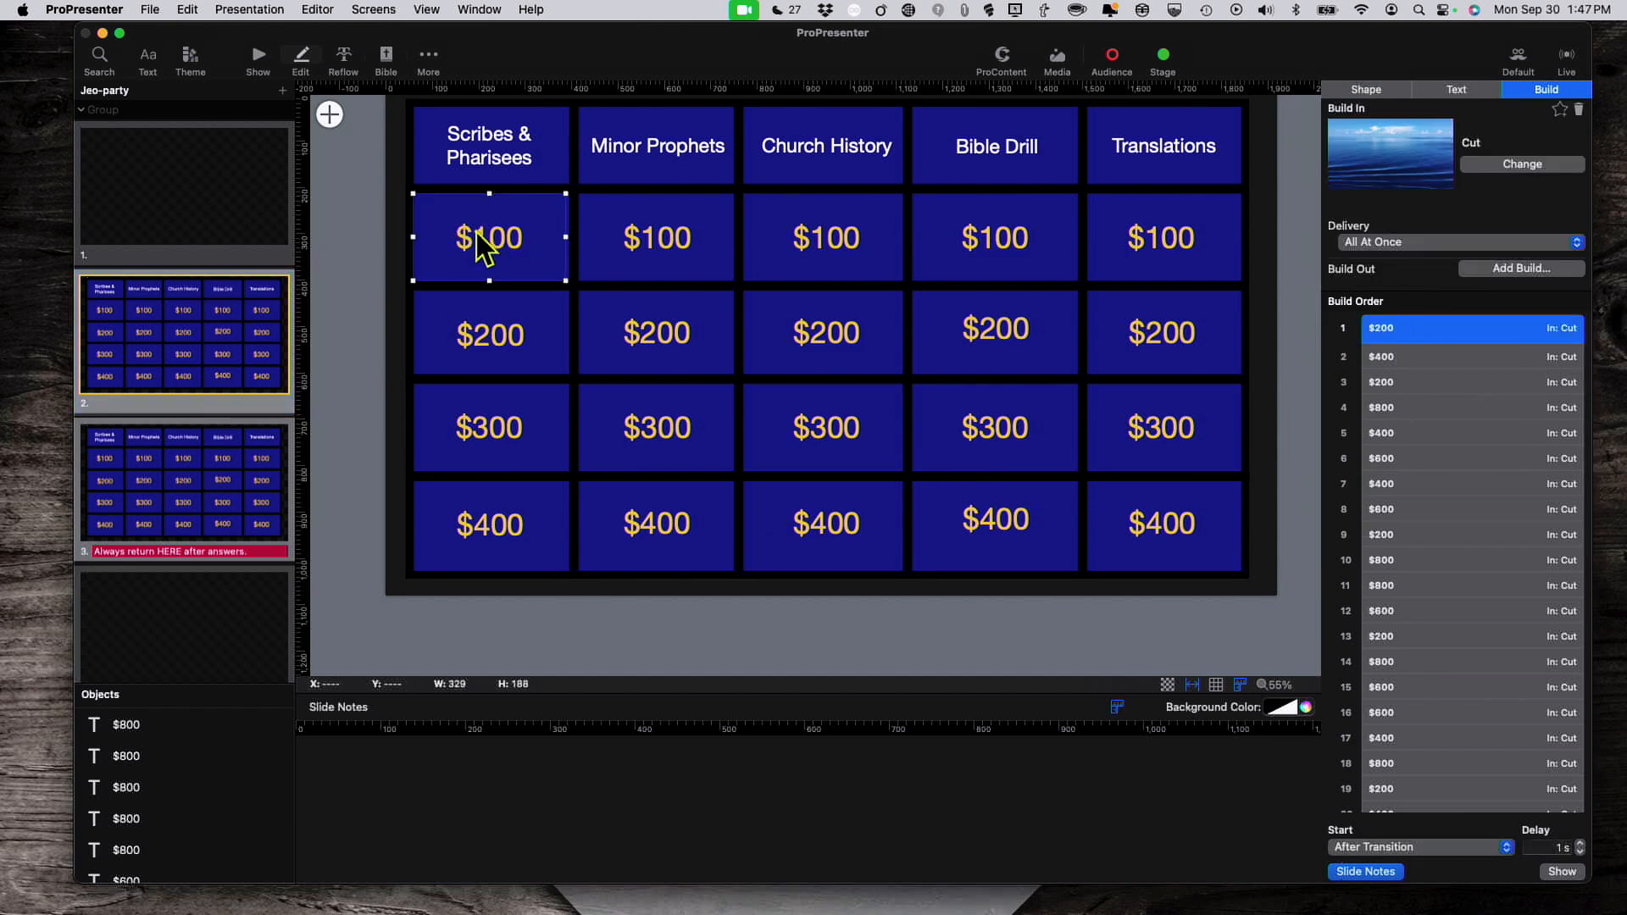
scroll(1446, 452, up, 2)
click(1478, 356)
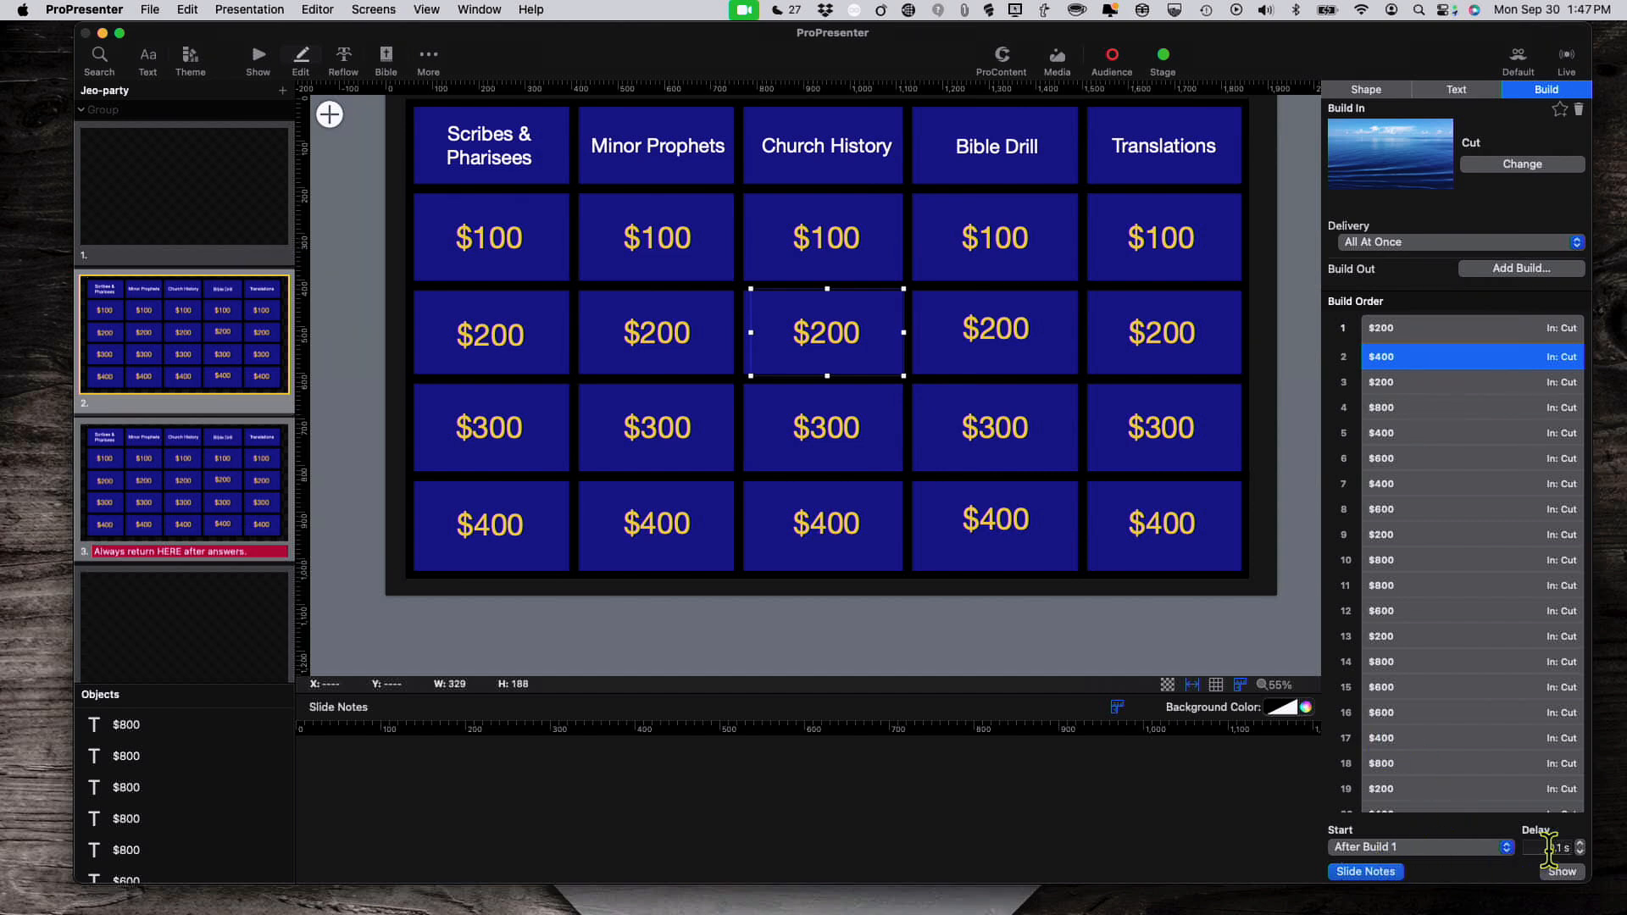
Step: Review the Bible Drill $100, Translations $100, Bible Drill $200 and heading builds, then return to Show view
click(1407, 391)
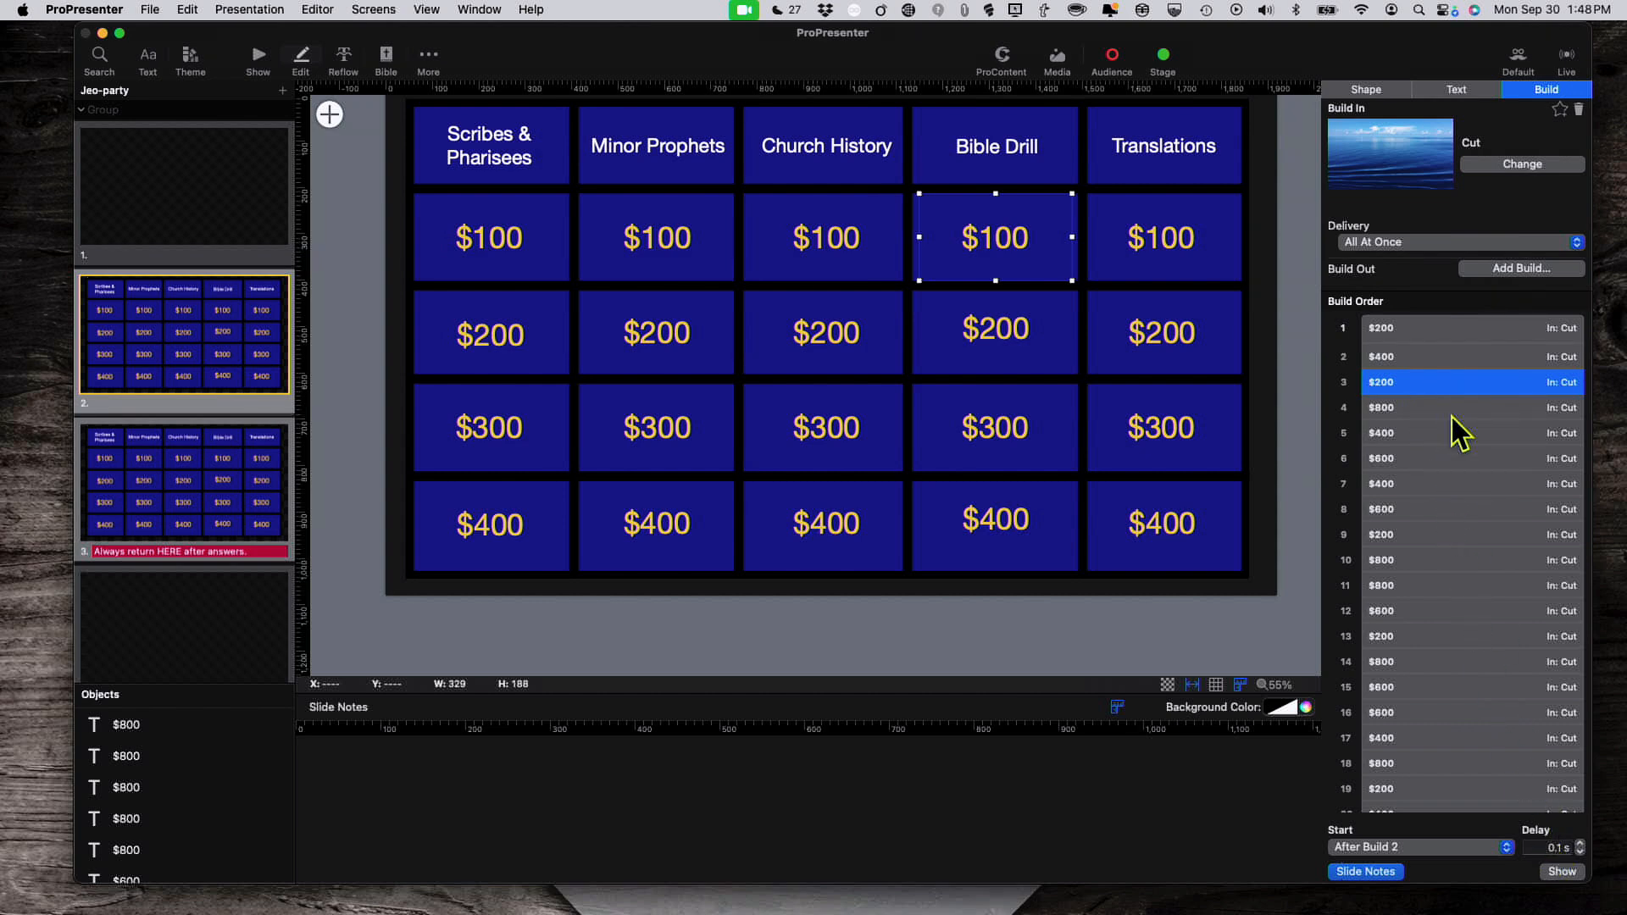
click(1381, 637)
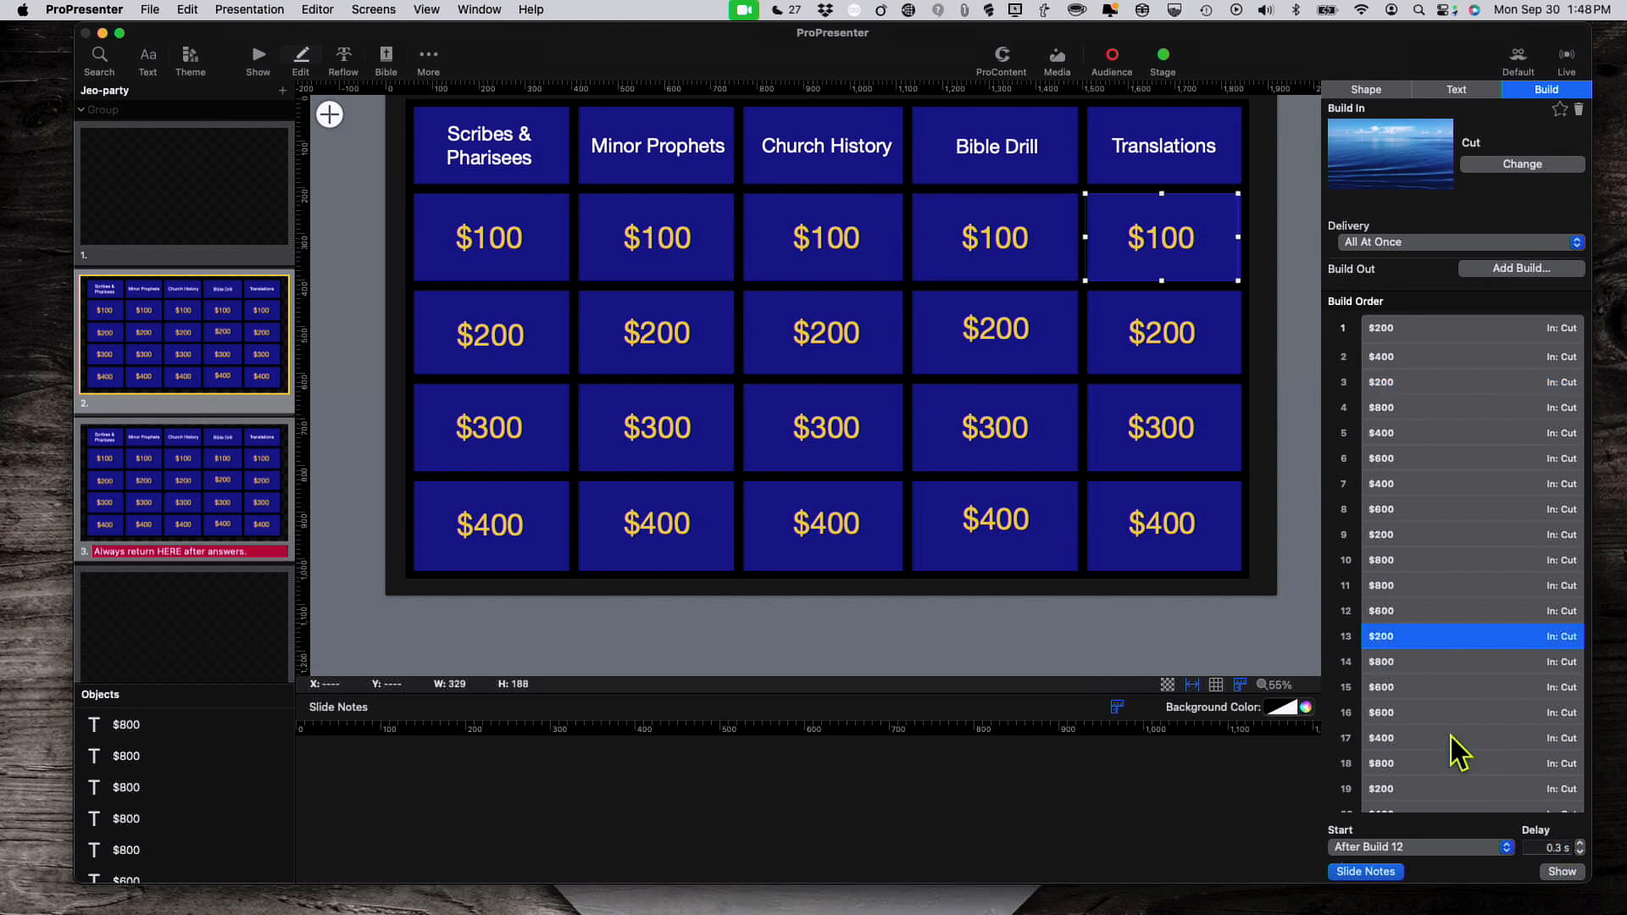
scroll(1413, 627, down, 5)
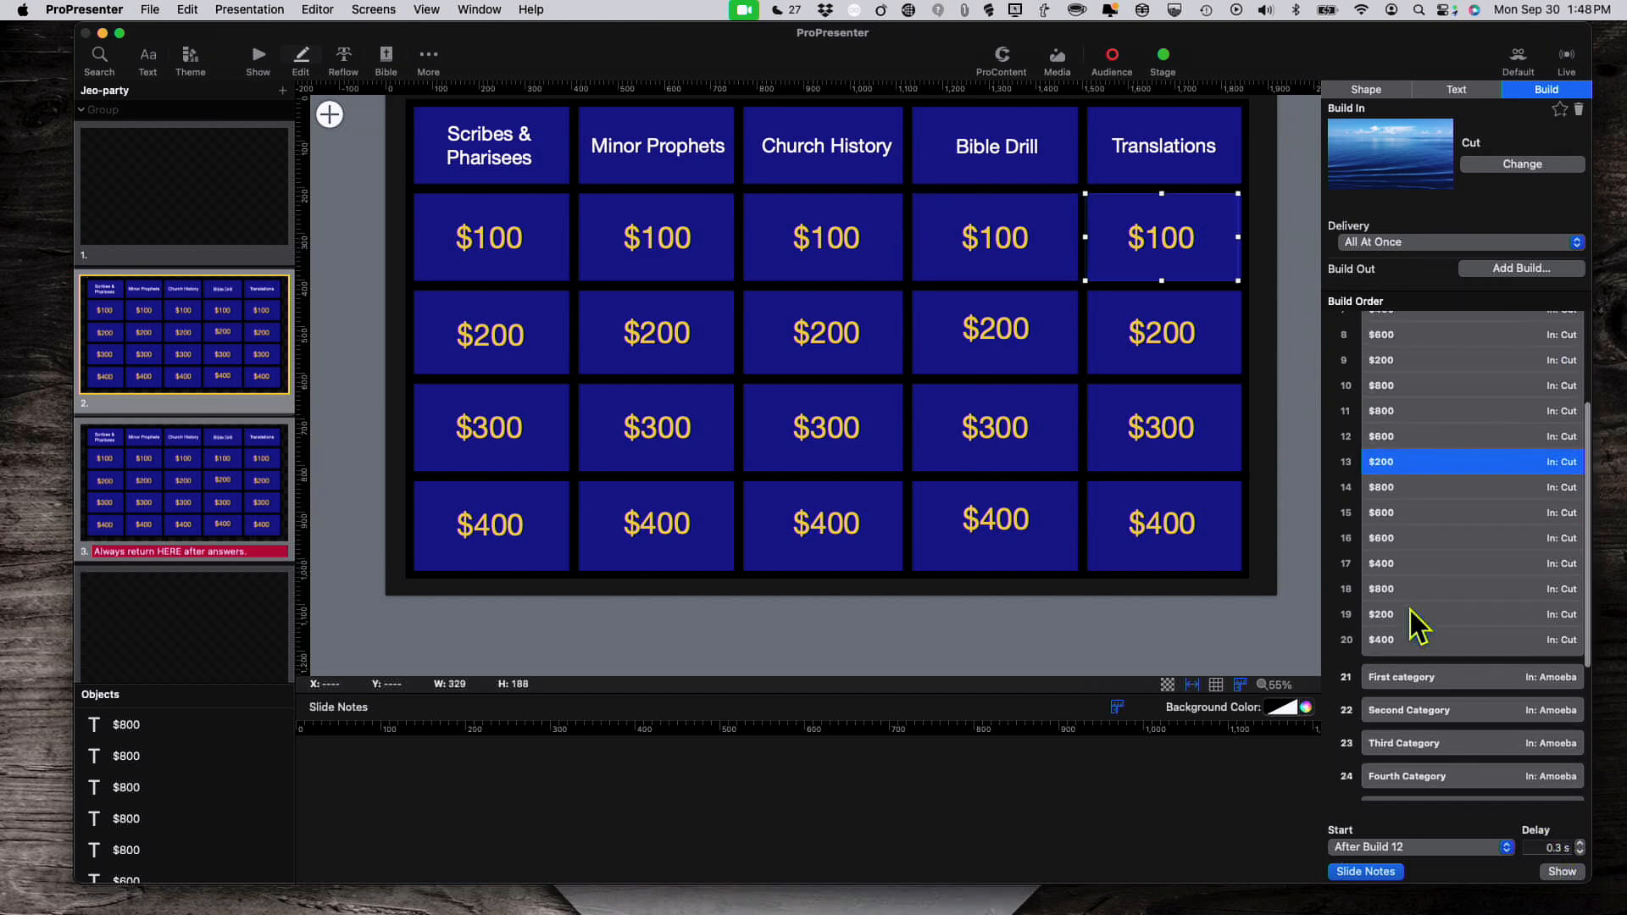
click(1418, 594)
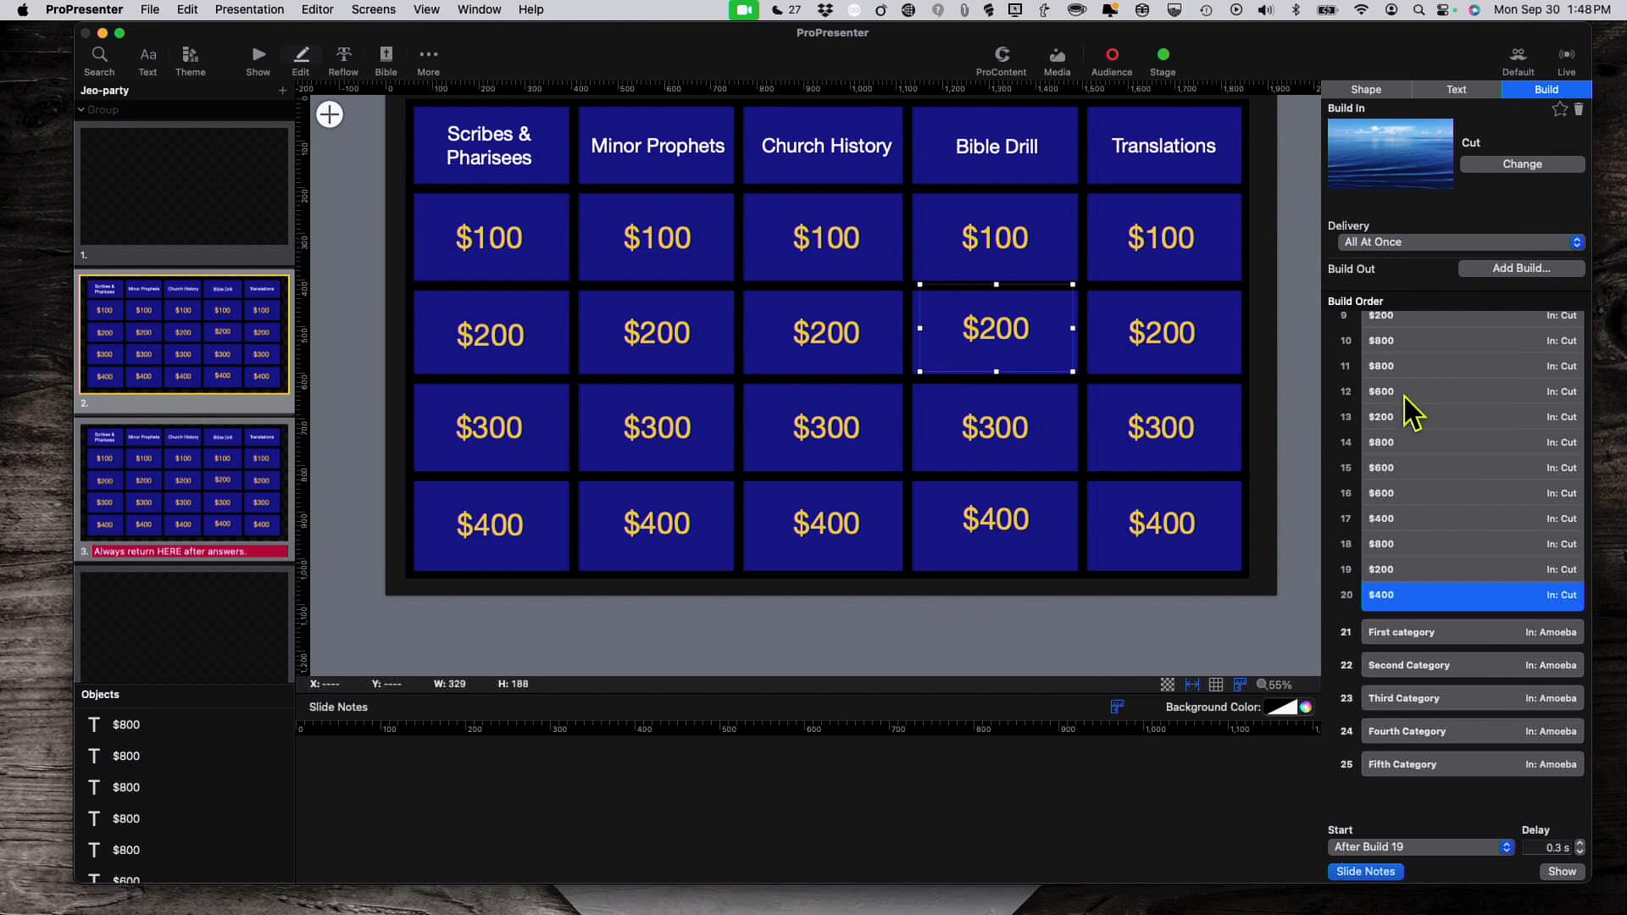
scroll(1407, 406, up, 2)
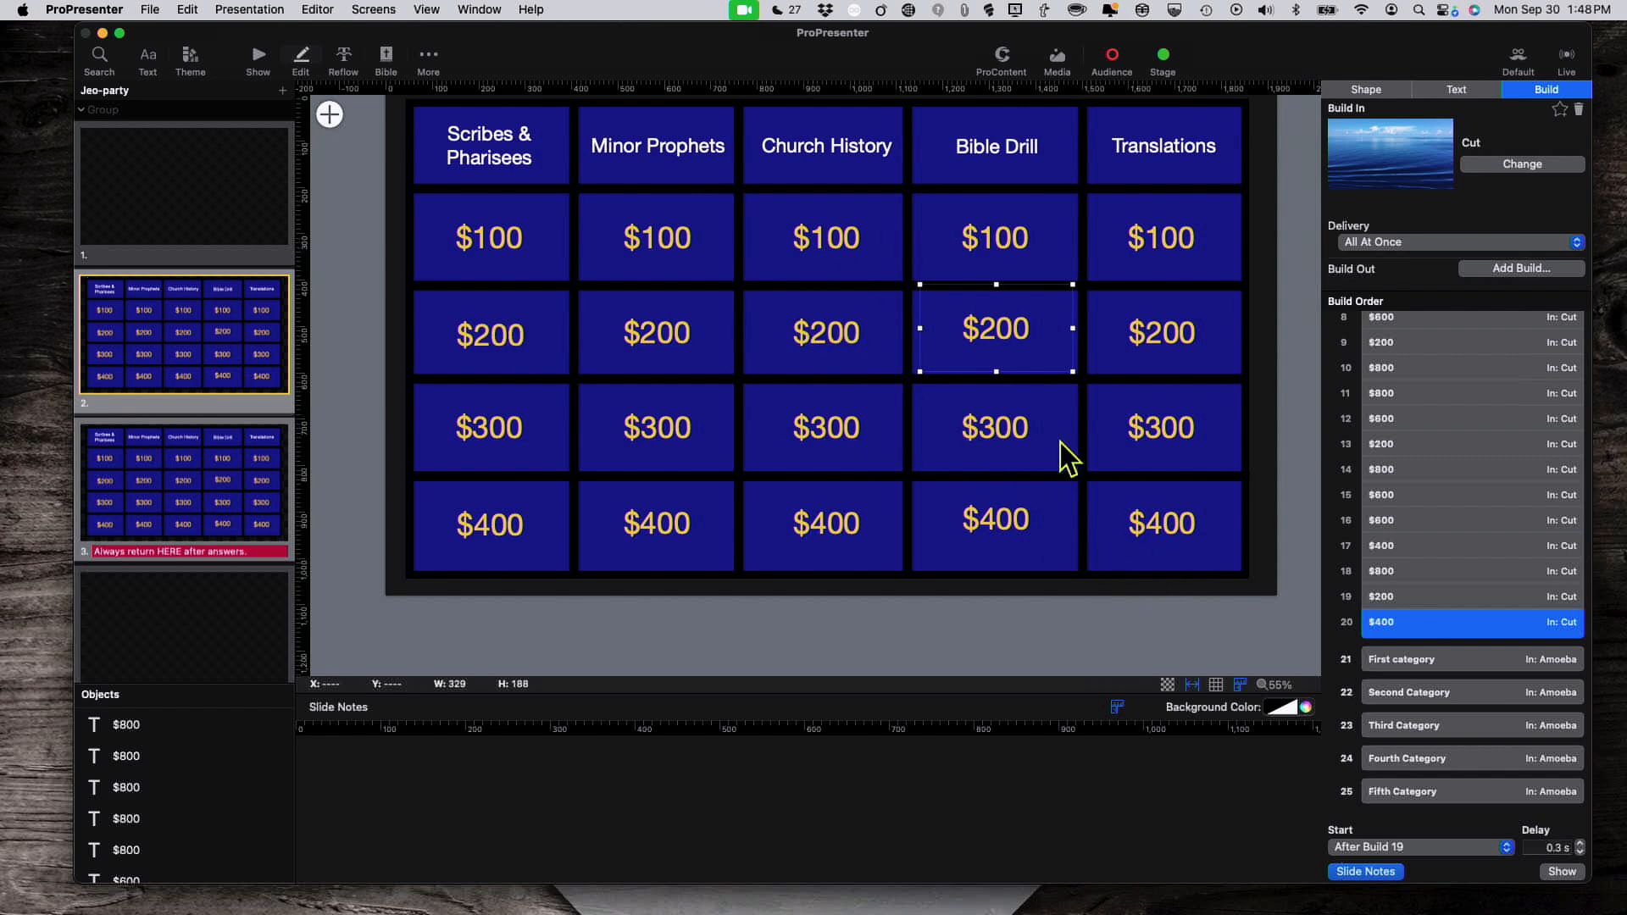
click(1447, 663)
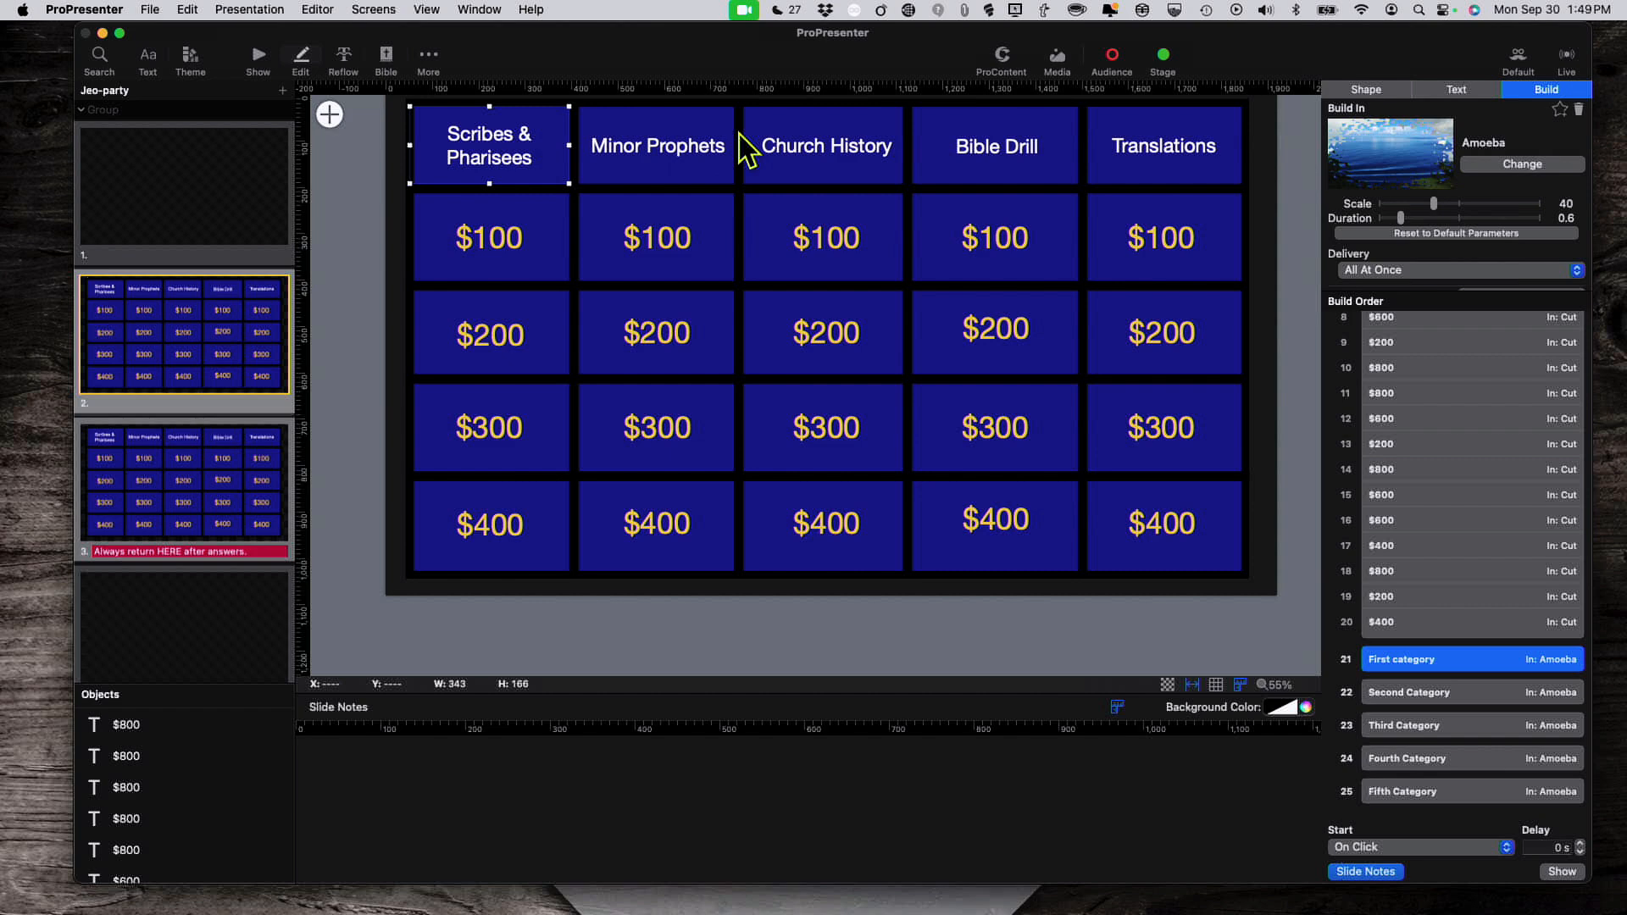
click(260, 56)
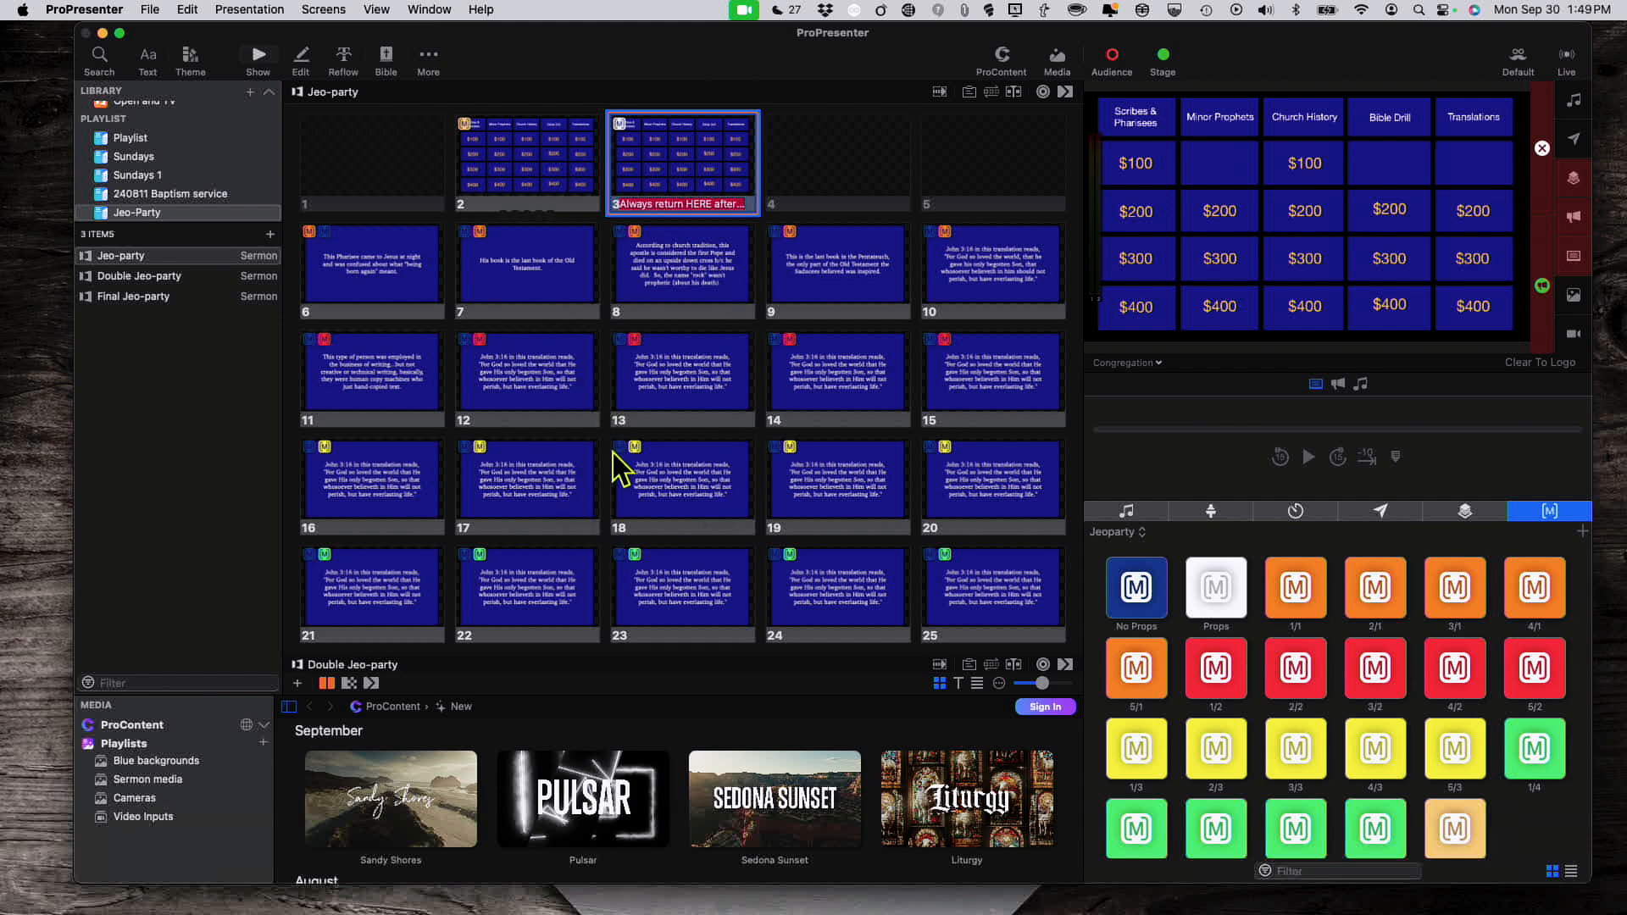
Step: Select Double Jeo-party, clear the props, and put its Cat 1–Cat 5 board live
scroll(610, 548, down, 5)
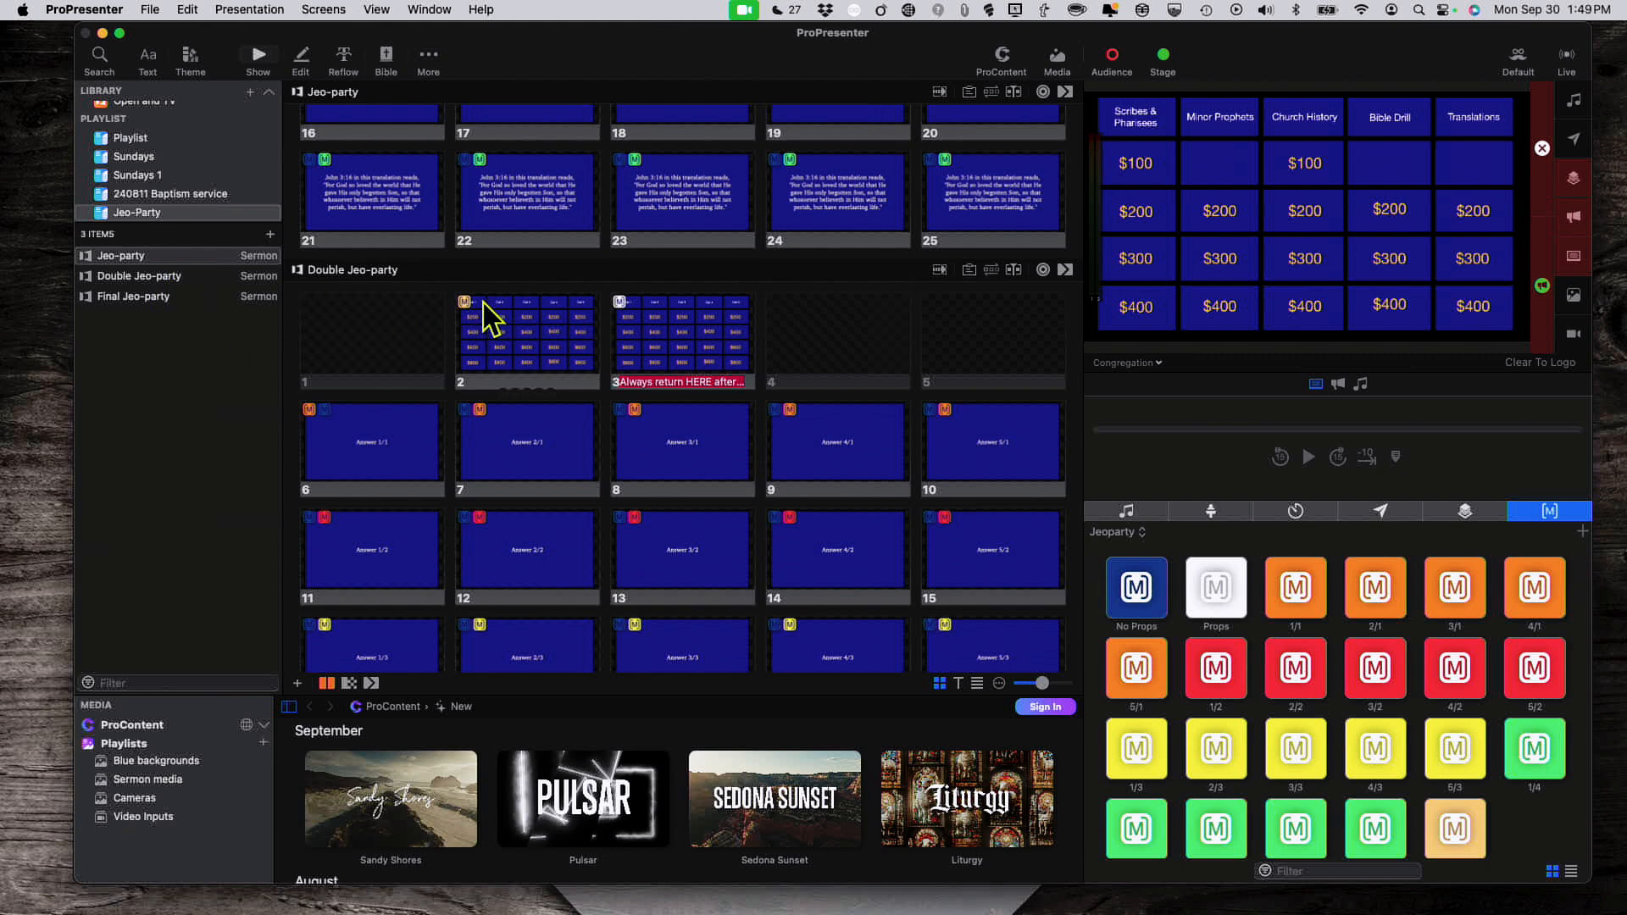
key(Down)
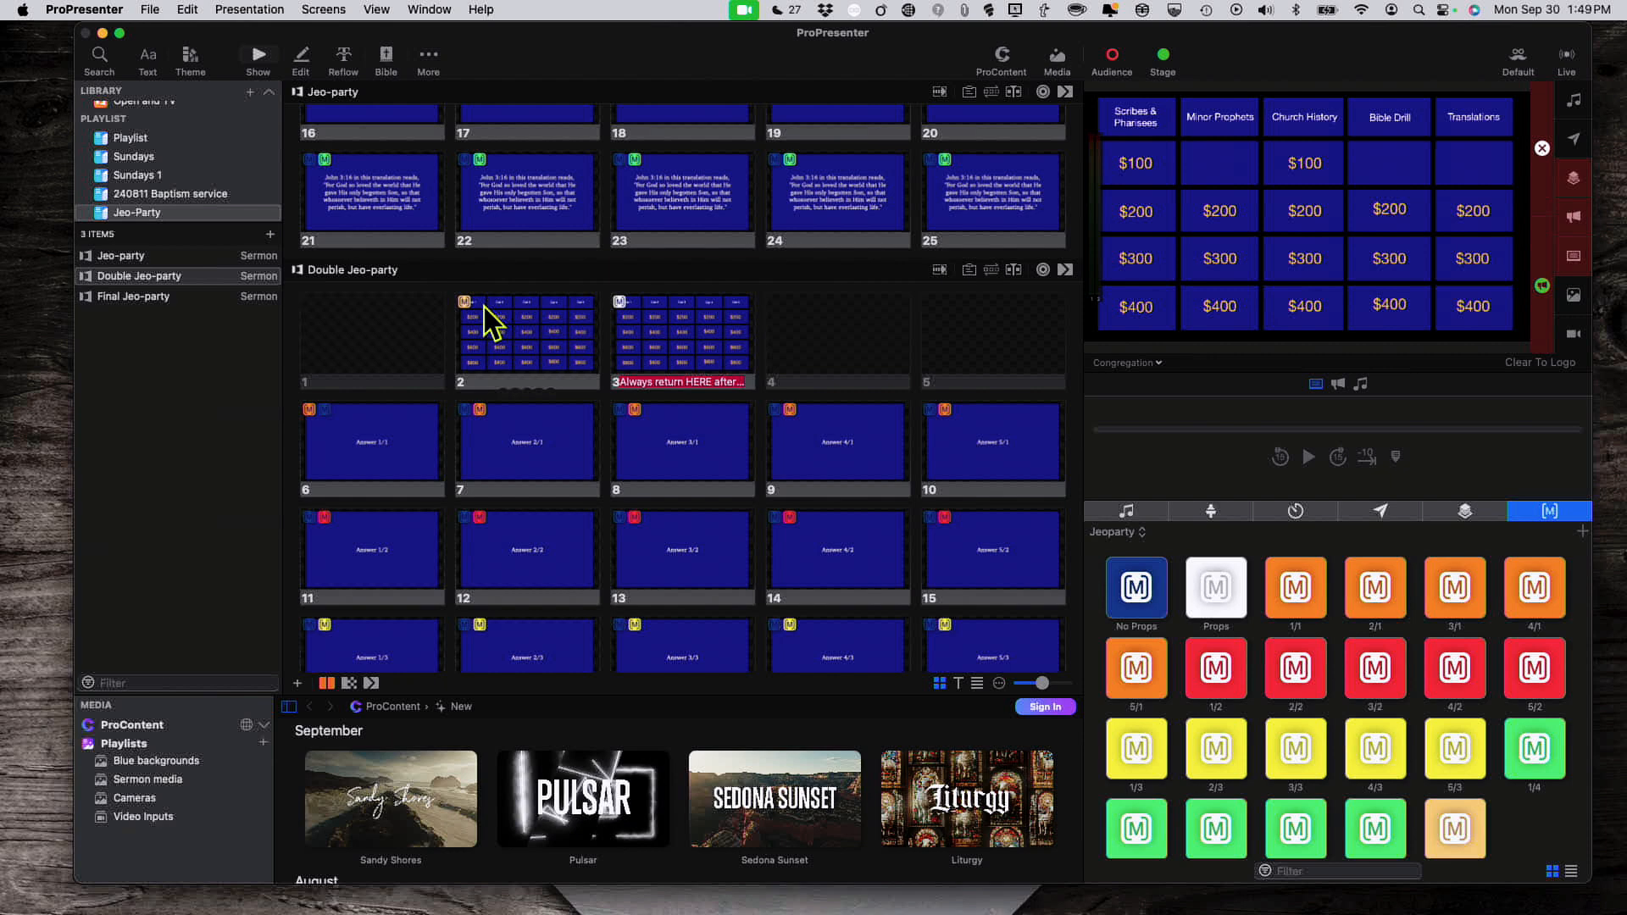
click(485, 307)
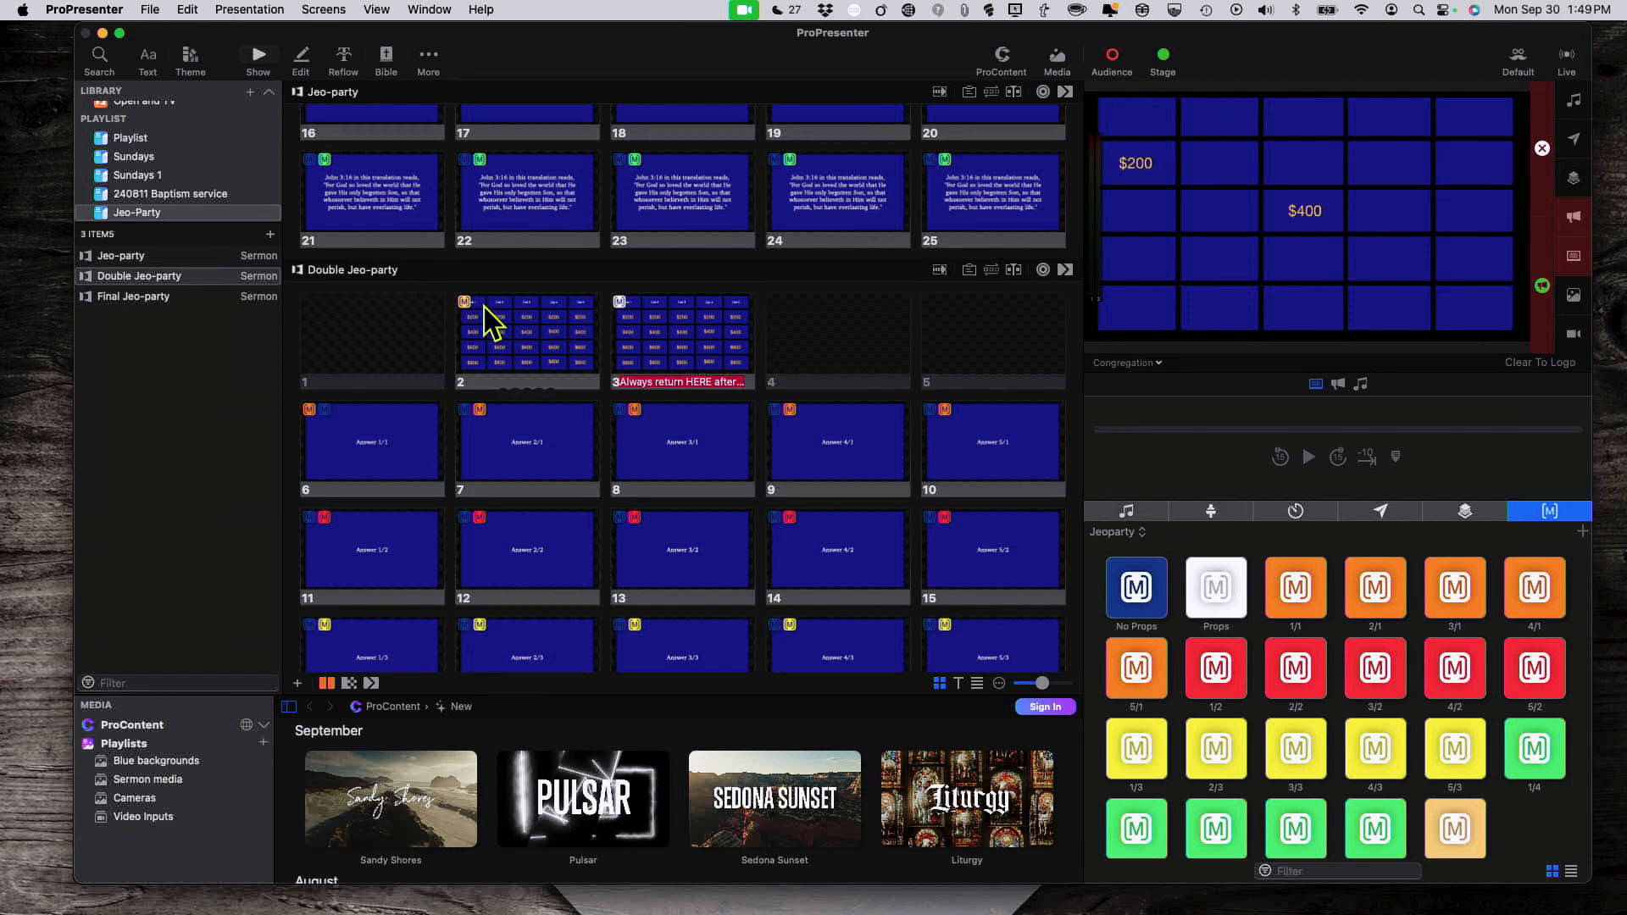
click(485, 306)
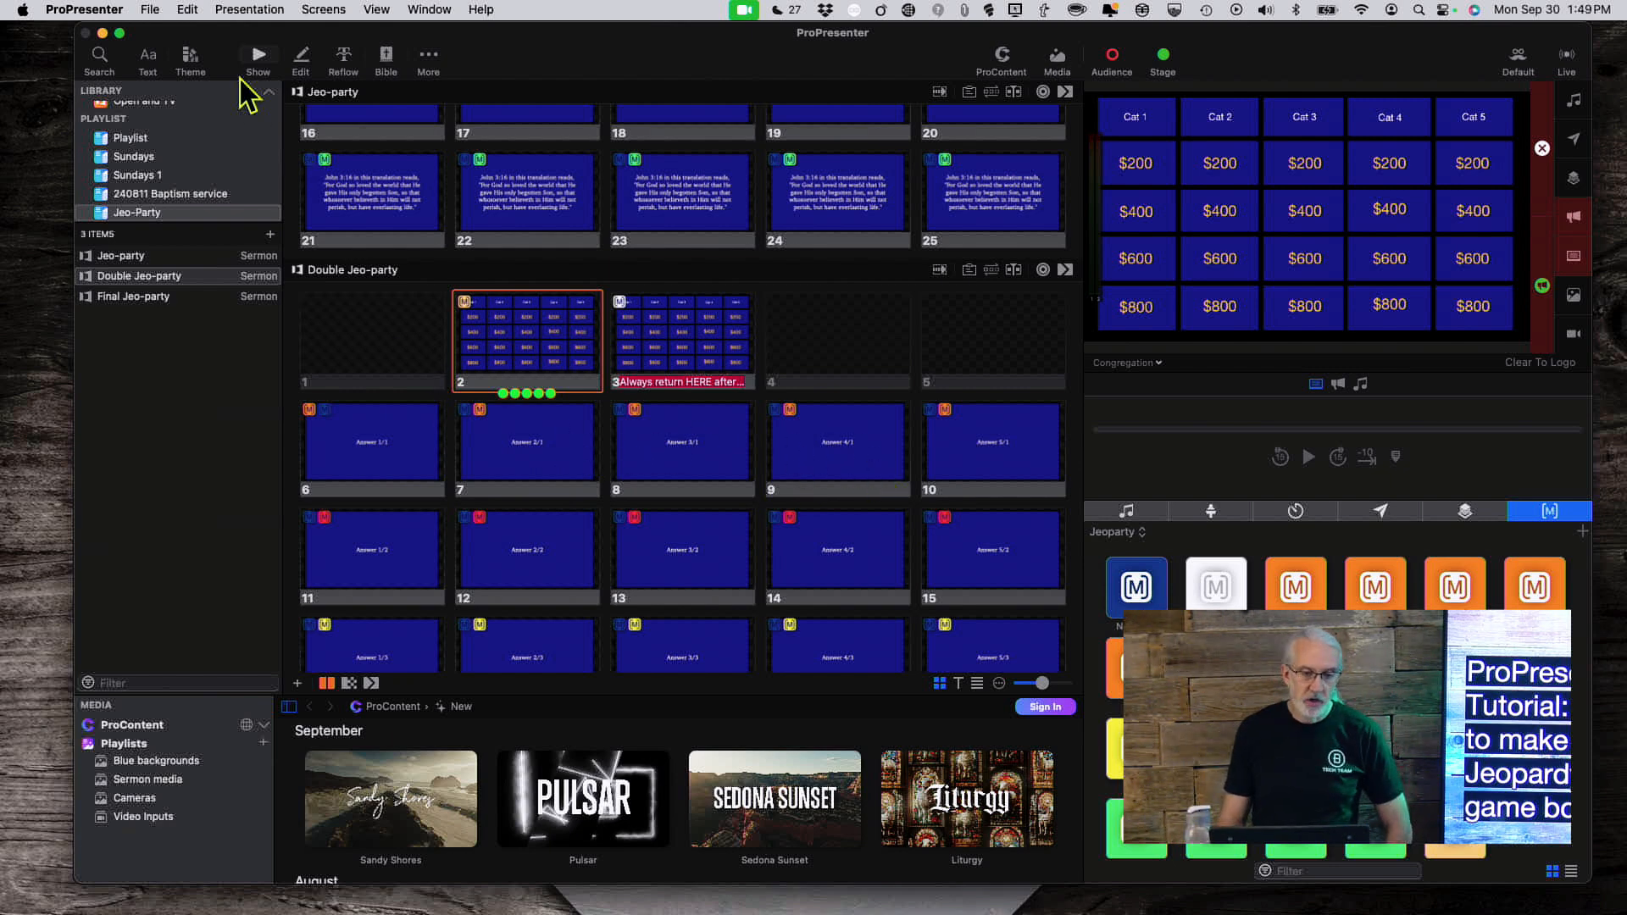
click(344, 59)
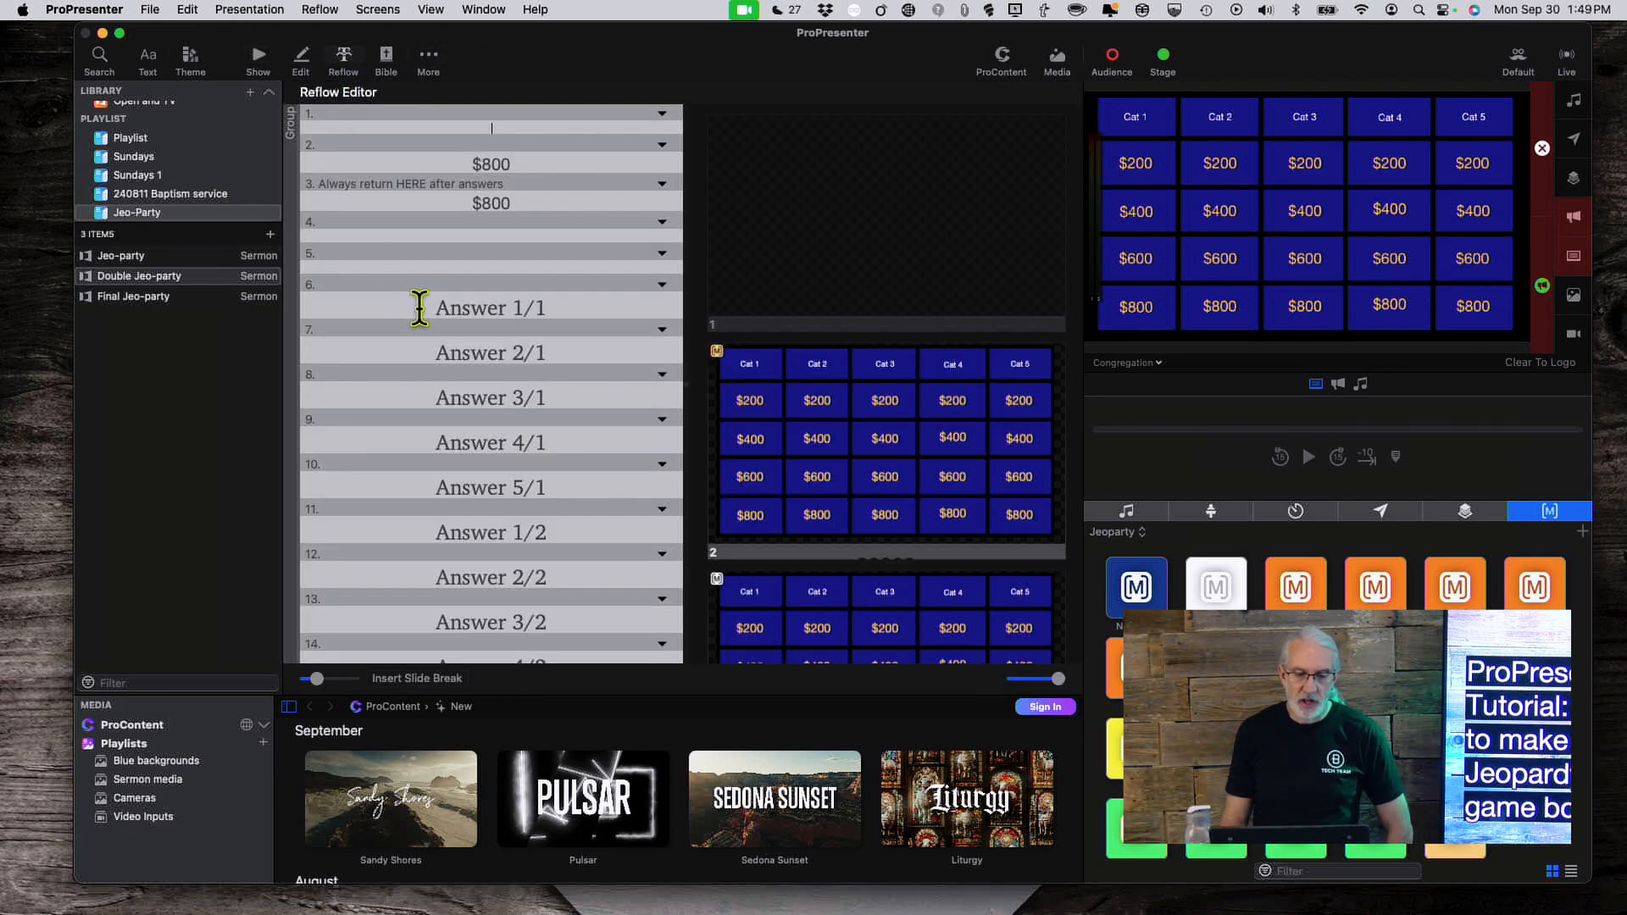
drag(420, 308, 578, 310)
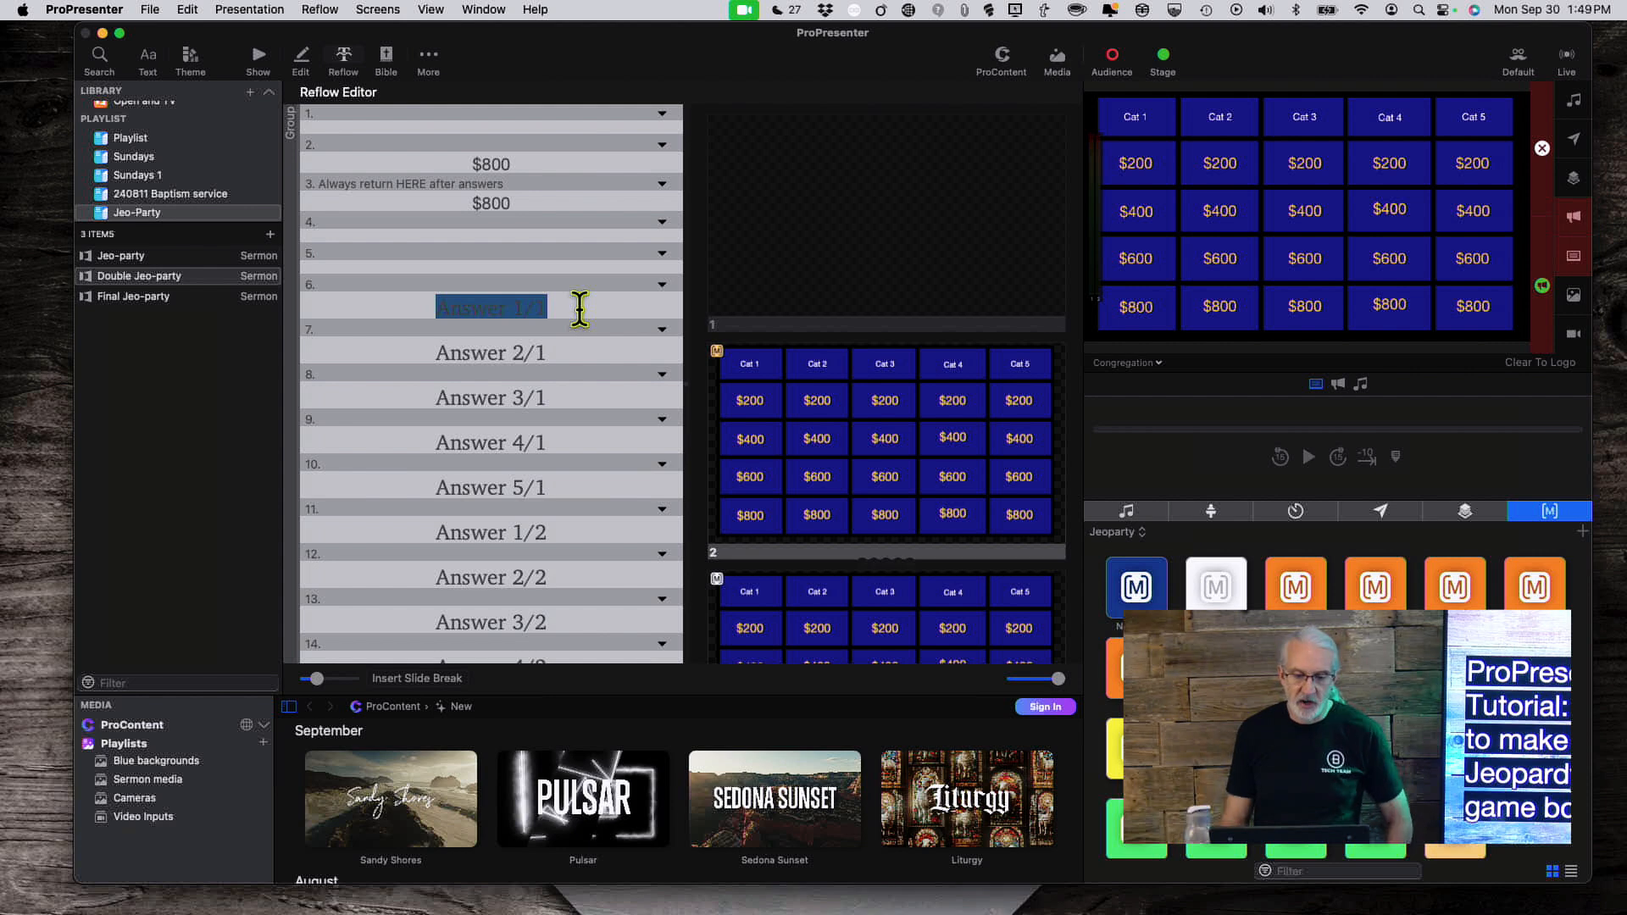
click(456, 360)
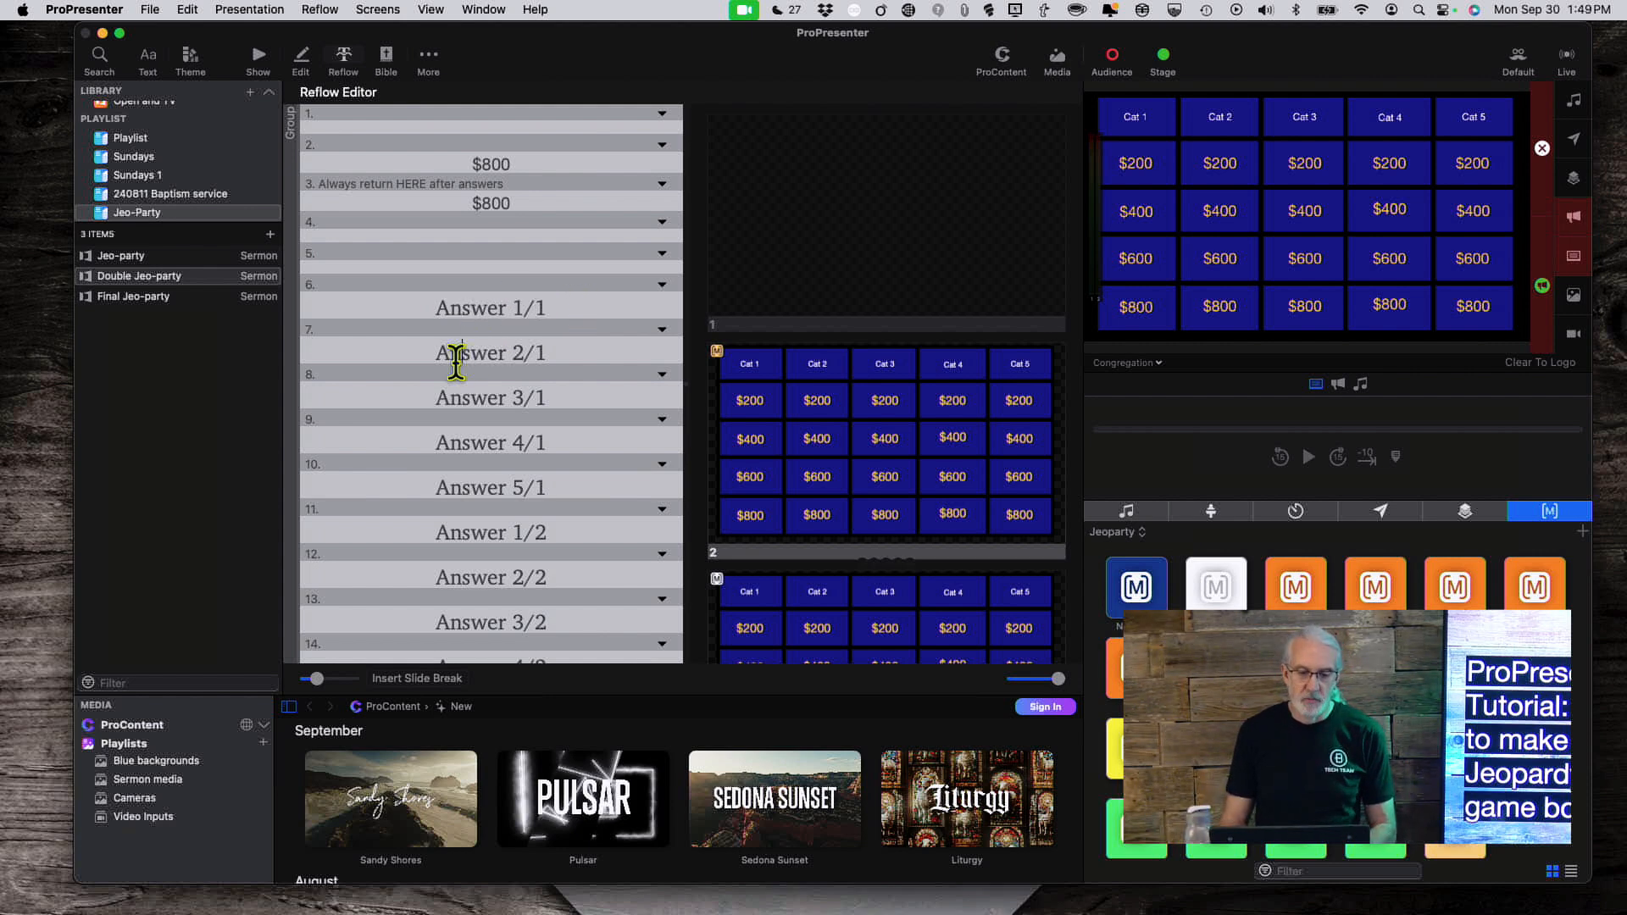
drag(456, 360, 539, 354)
click(462, 405)
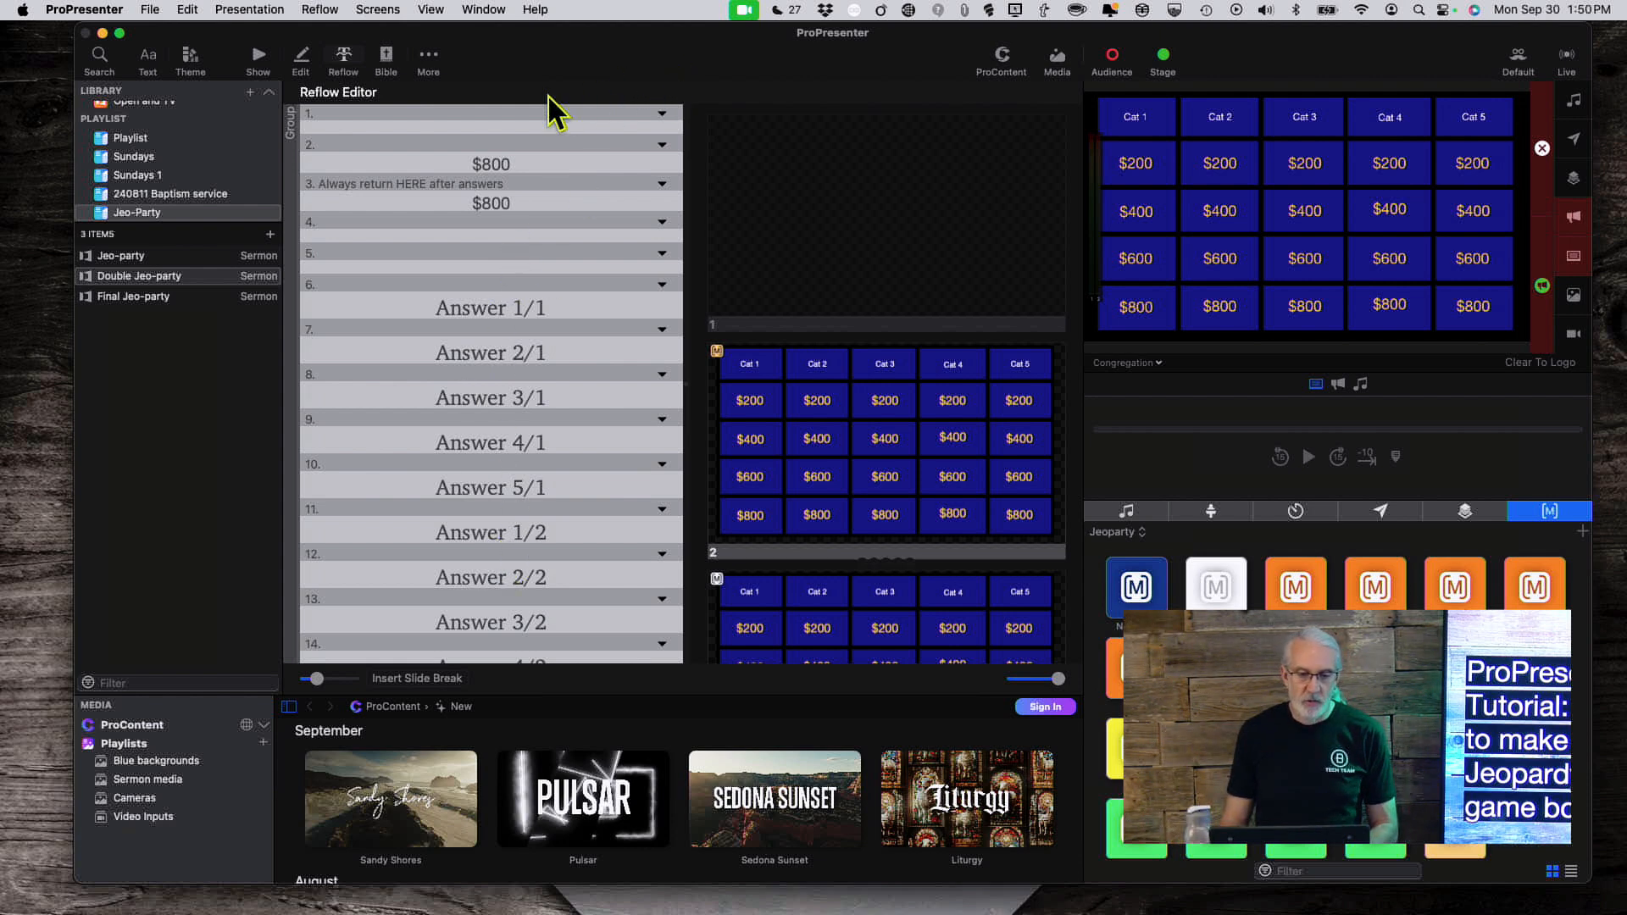
click(258, 58)
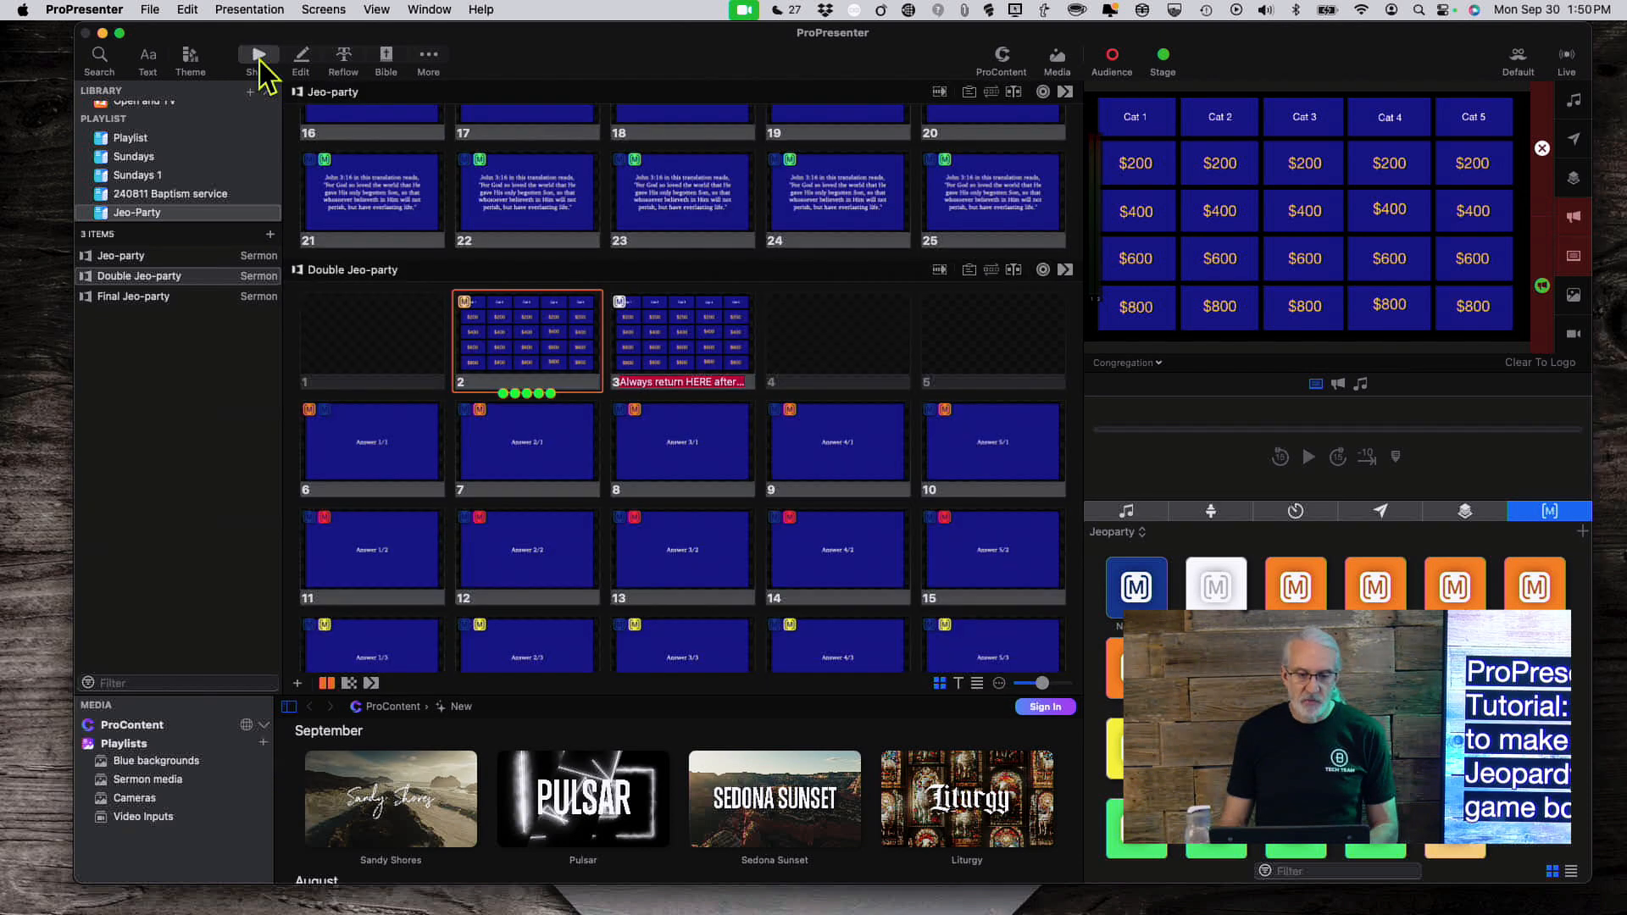
scroll(593, 404, down, 5)
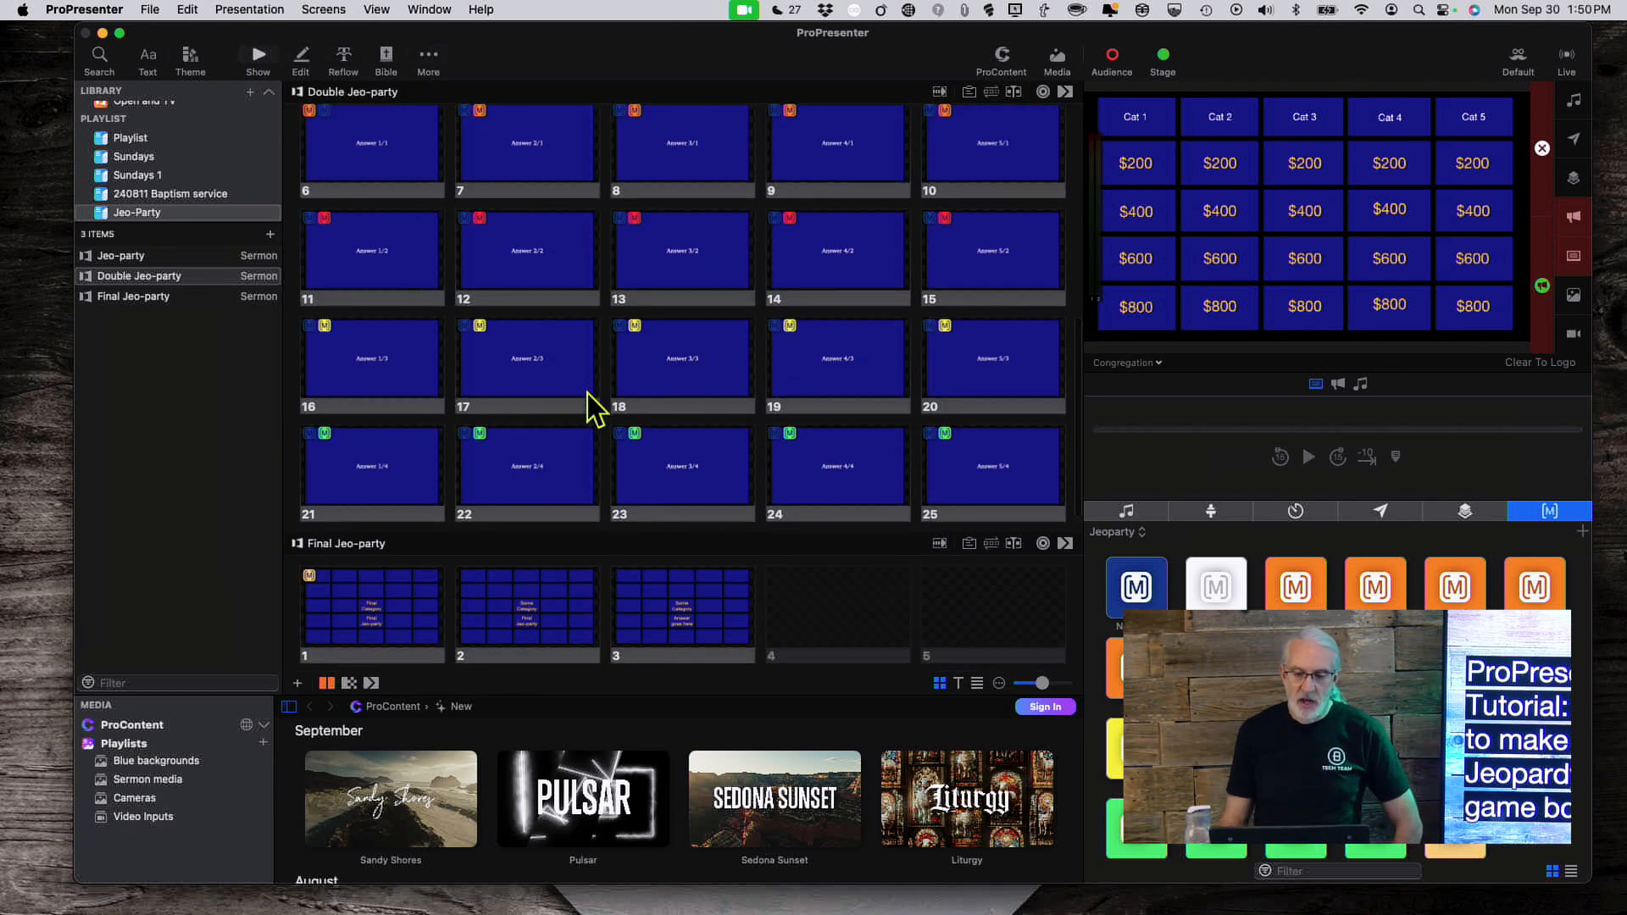
scroll(592, 404, up, 4)
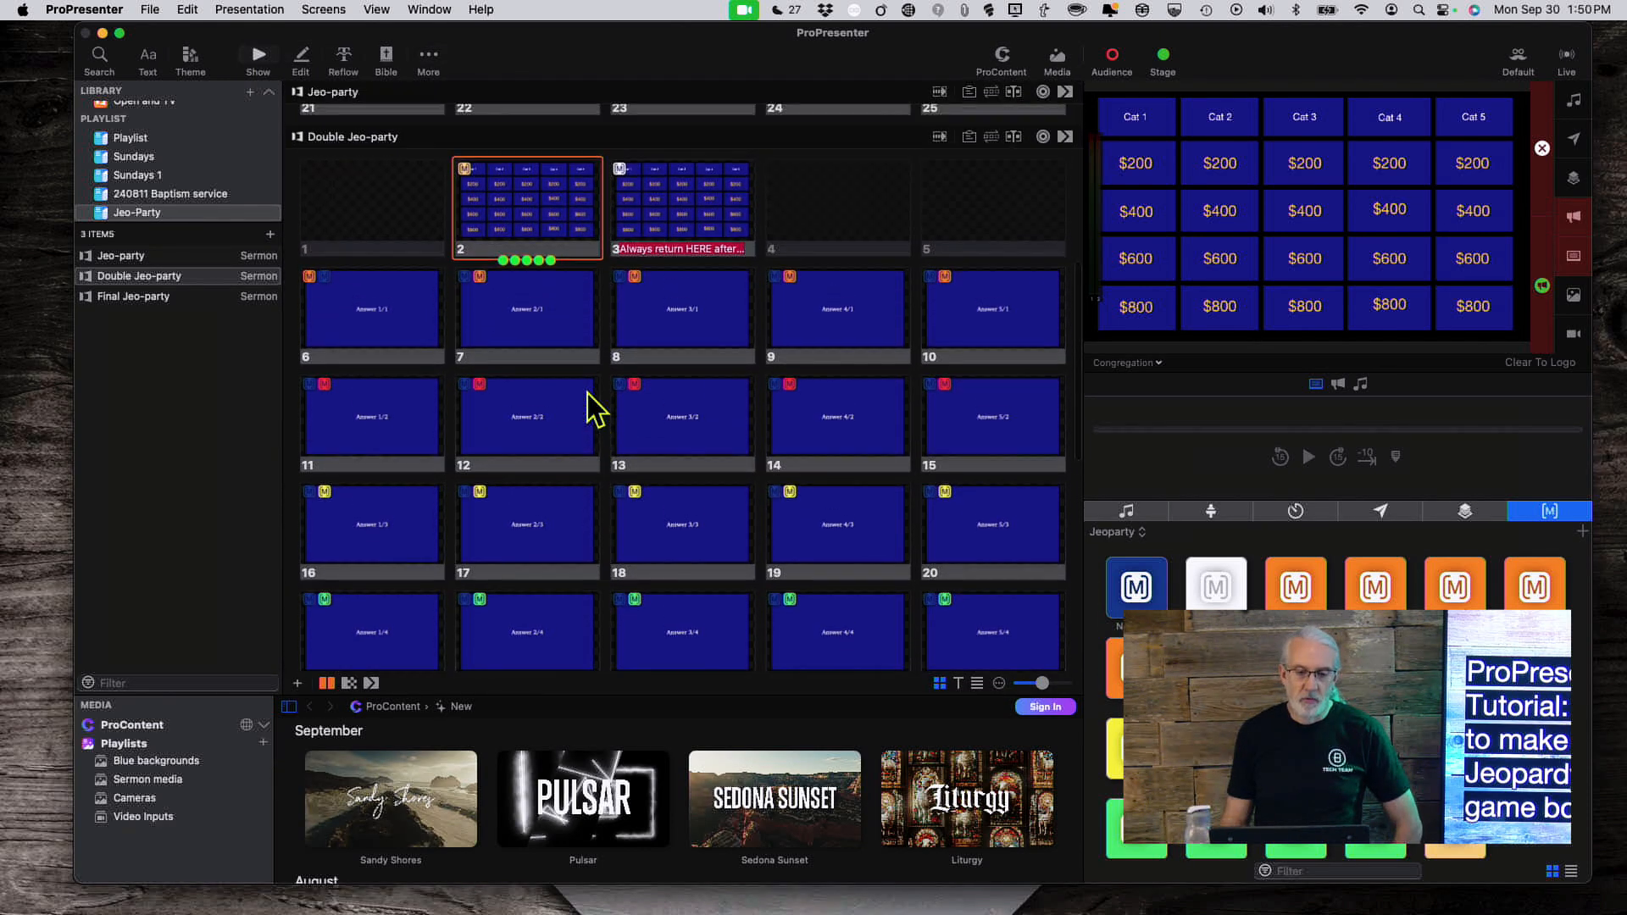
scroll(587, 393, up, 1)
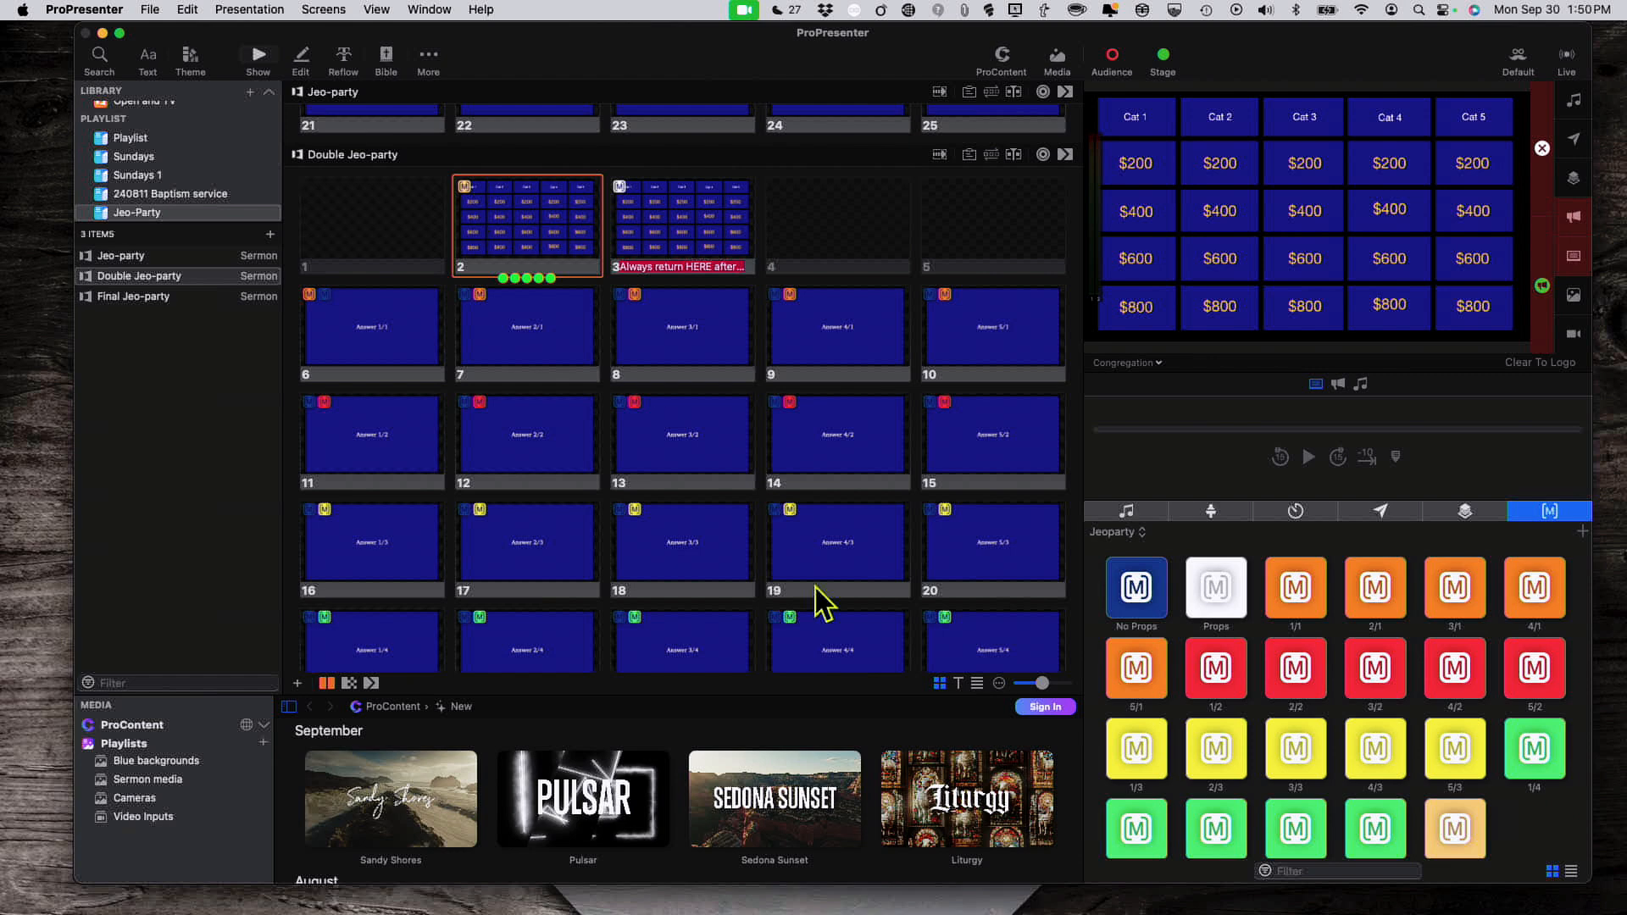
scroll(1455, 705, down, 2)
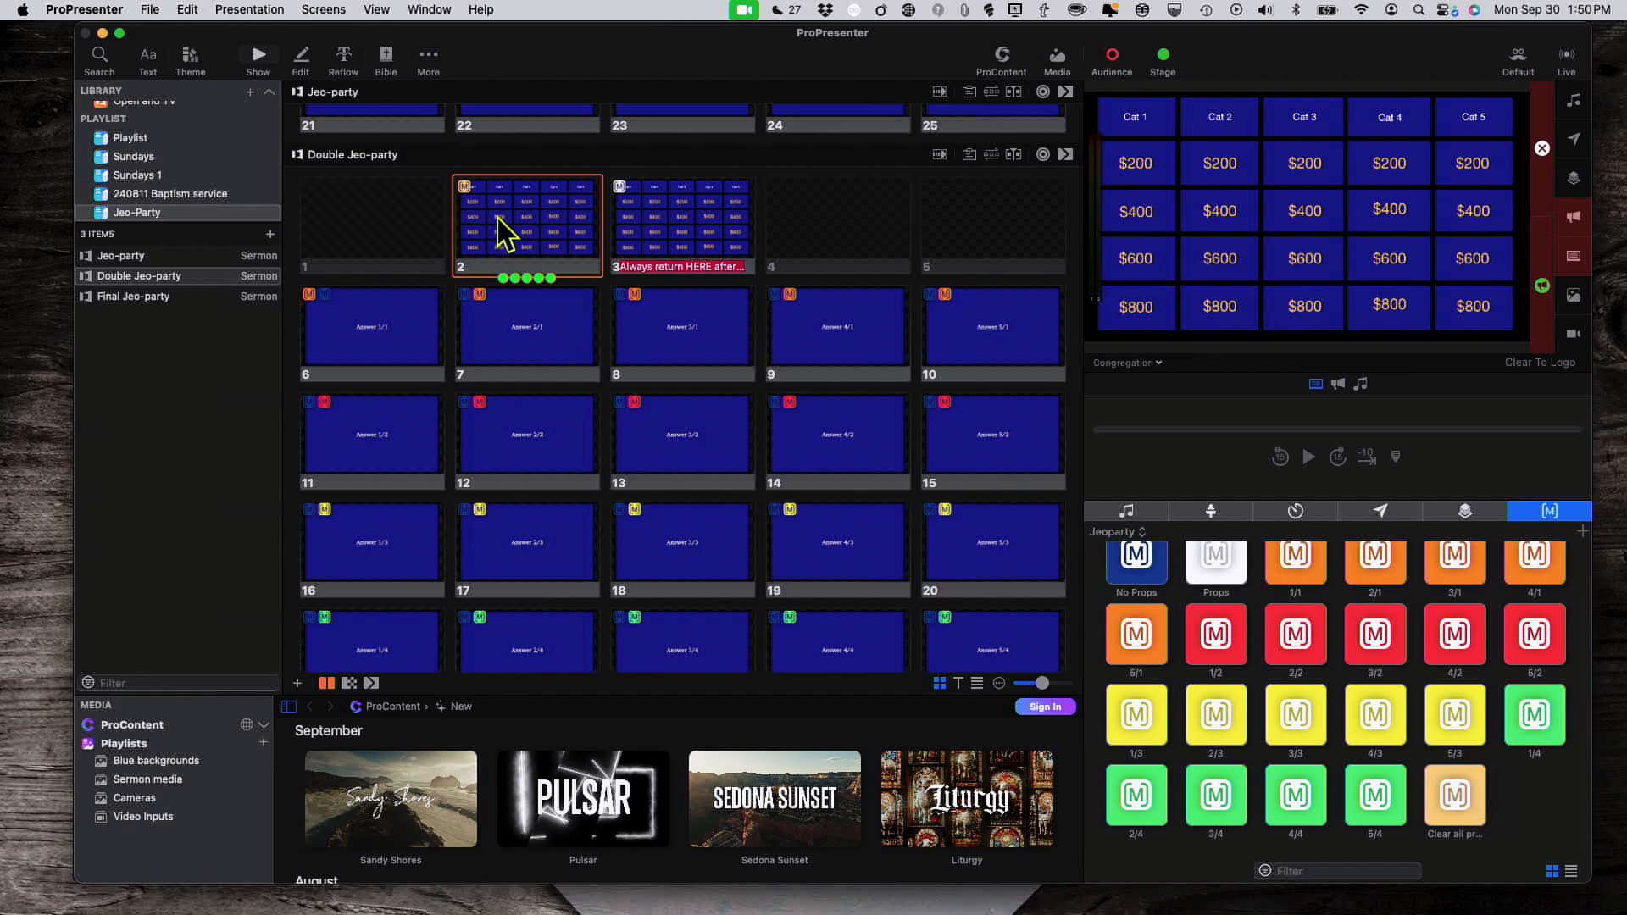
scroll(495, 204, up, 4)
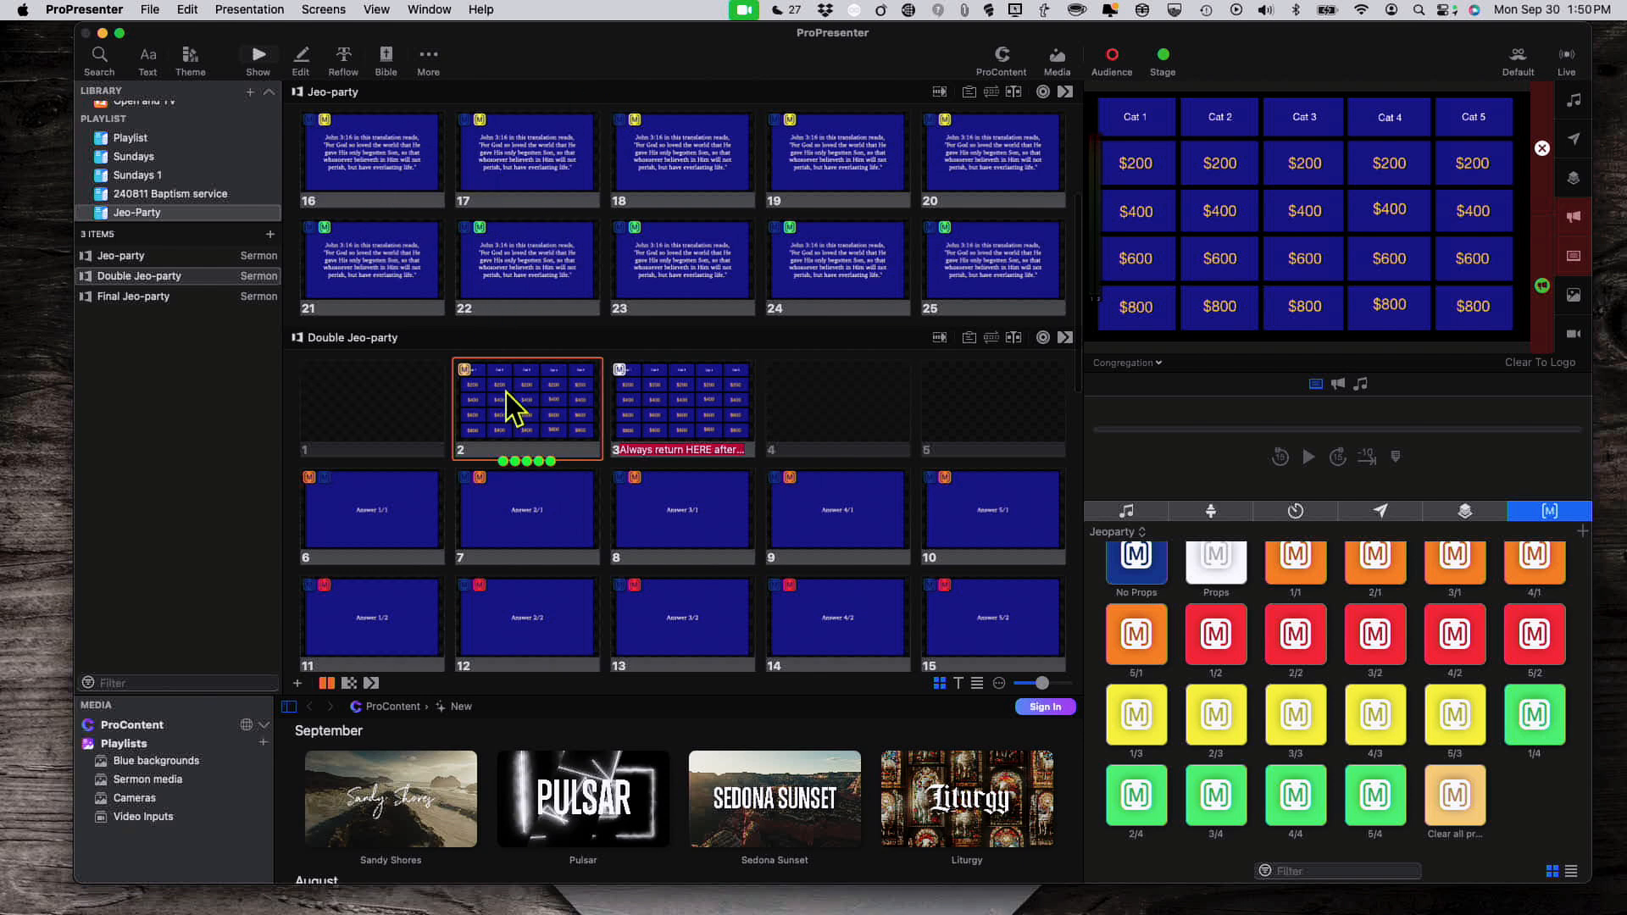
scroll(521, 216, up, 1)
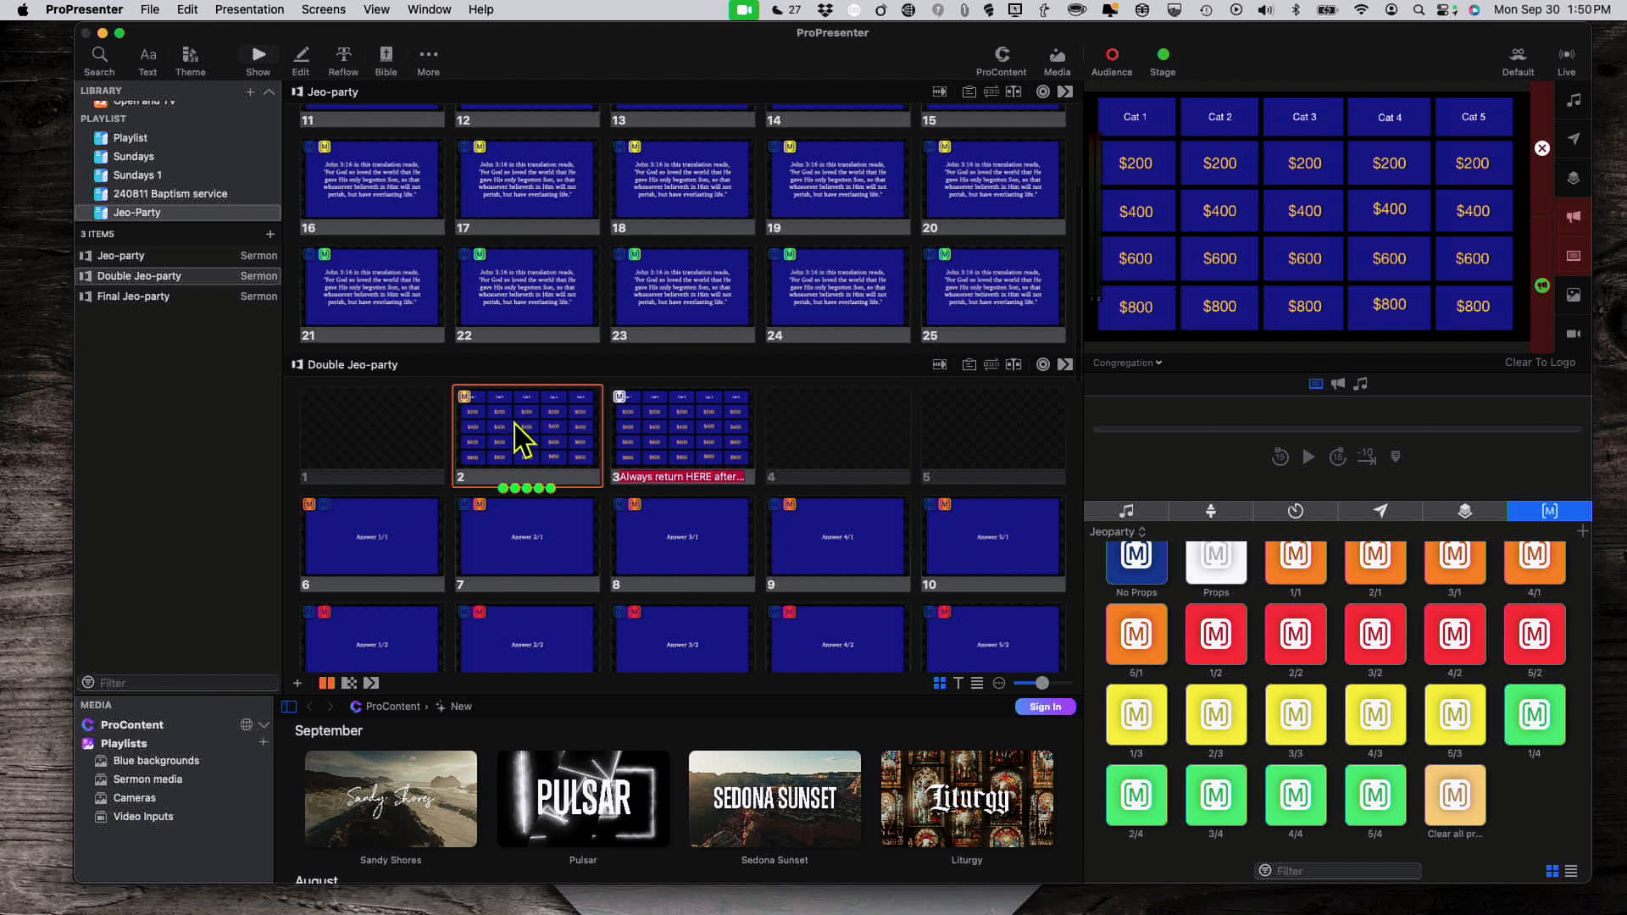
scroll(515, 424, up, 10)
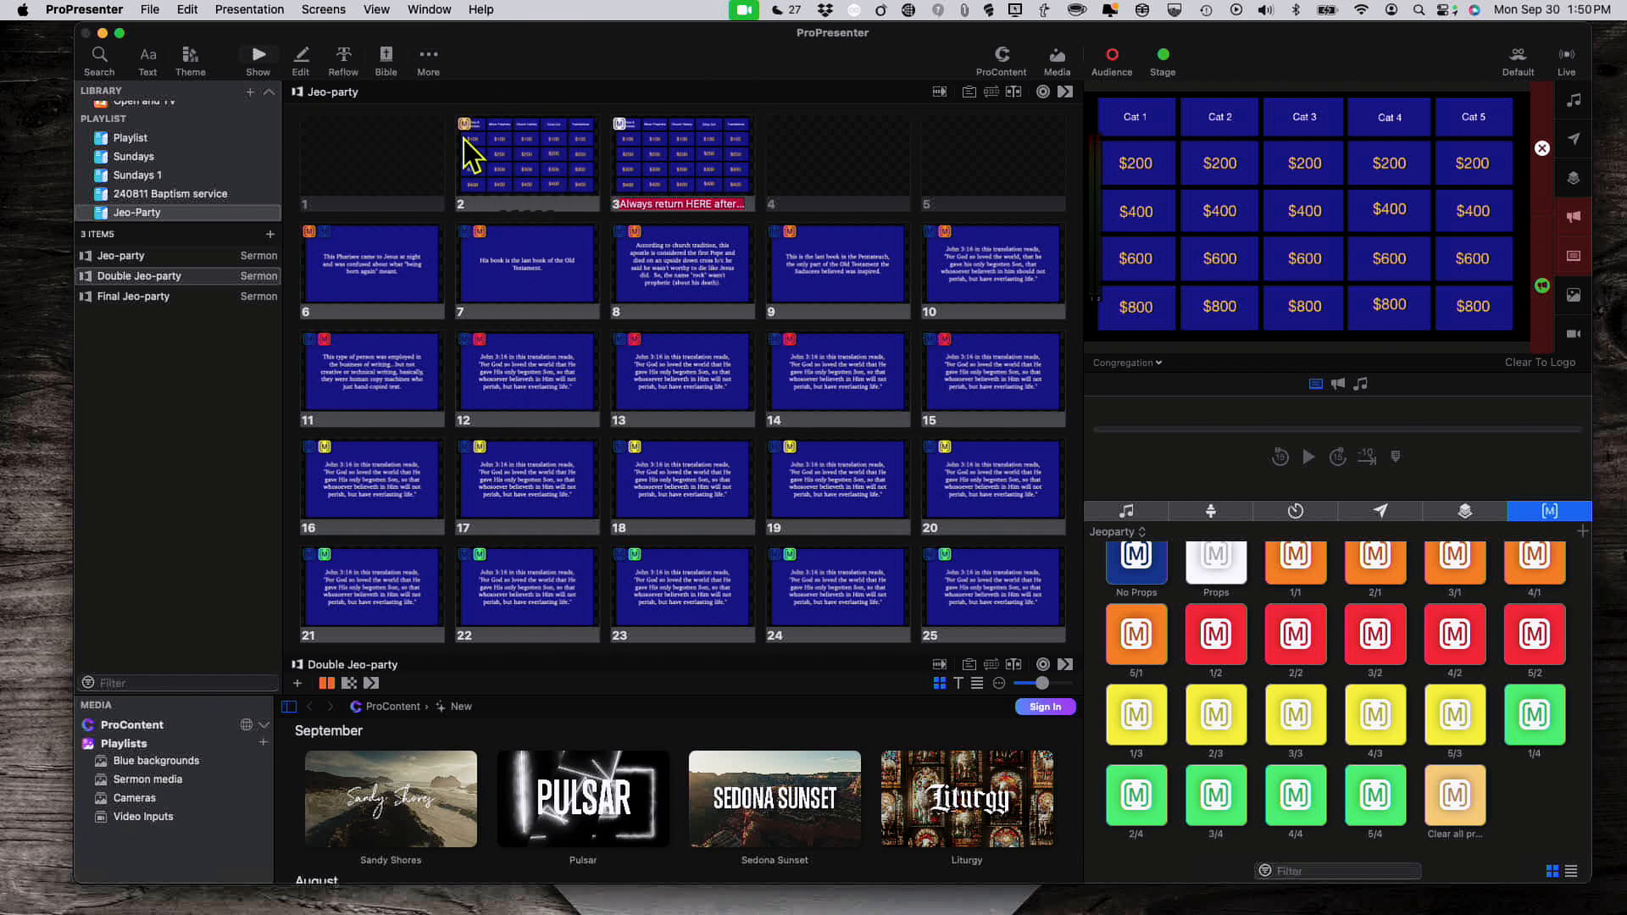
scroll(526, 178, down, 20)
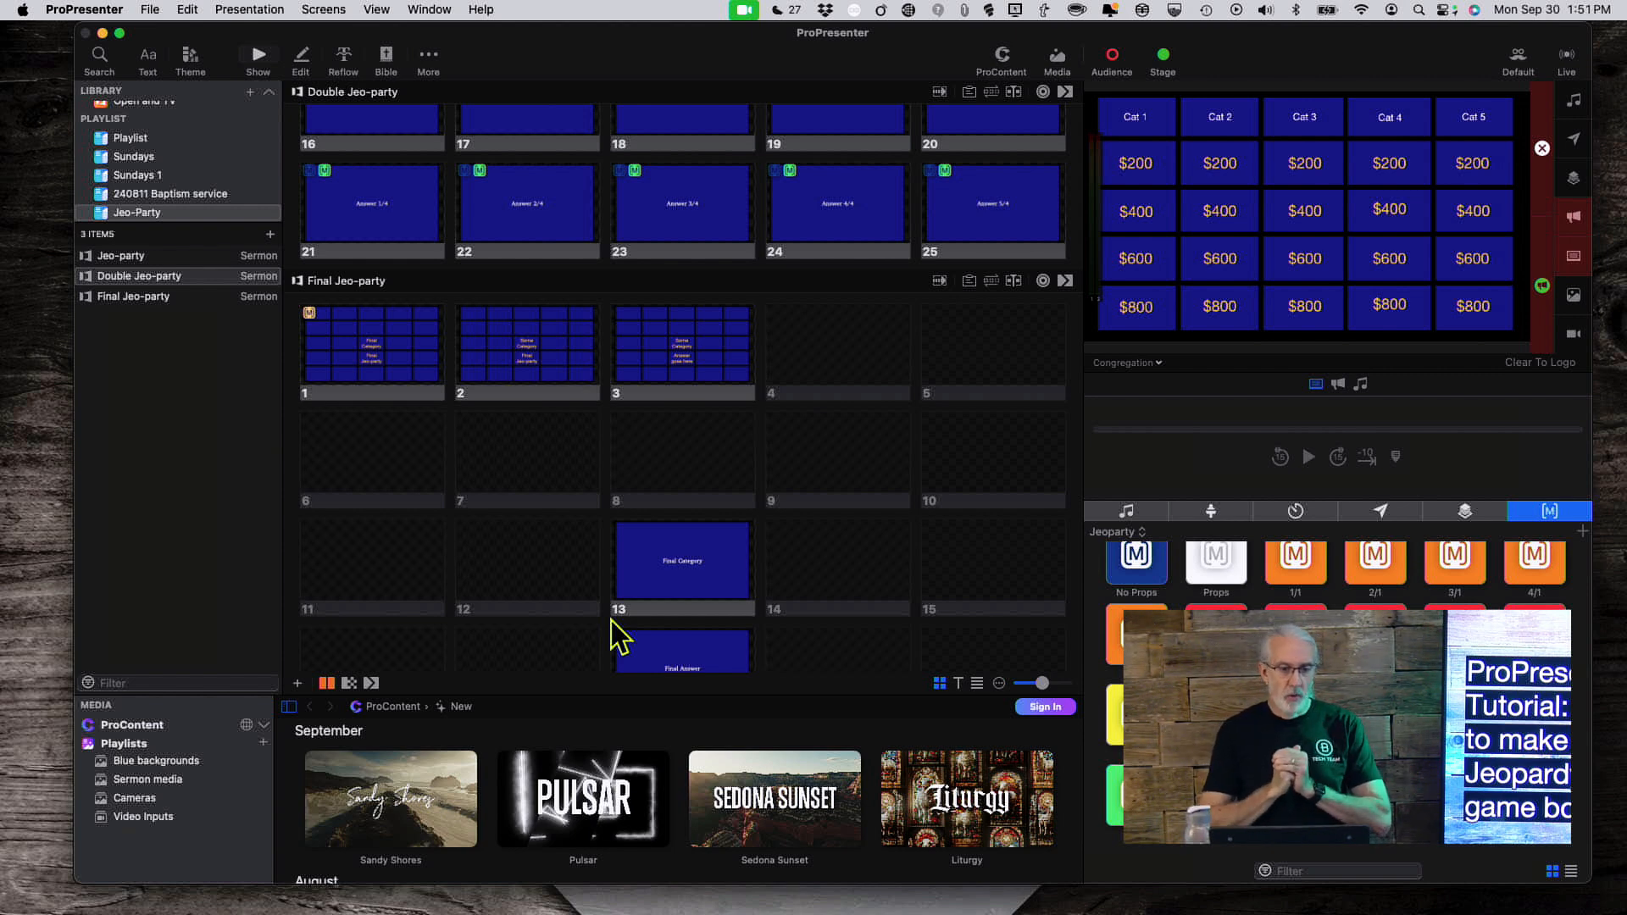
Step: Step through Final Jeo-party slides 1–3 until 'Some Category' and 'Answer goes here' are live
click(414, 366)
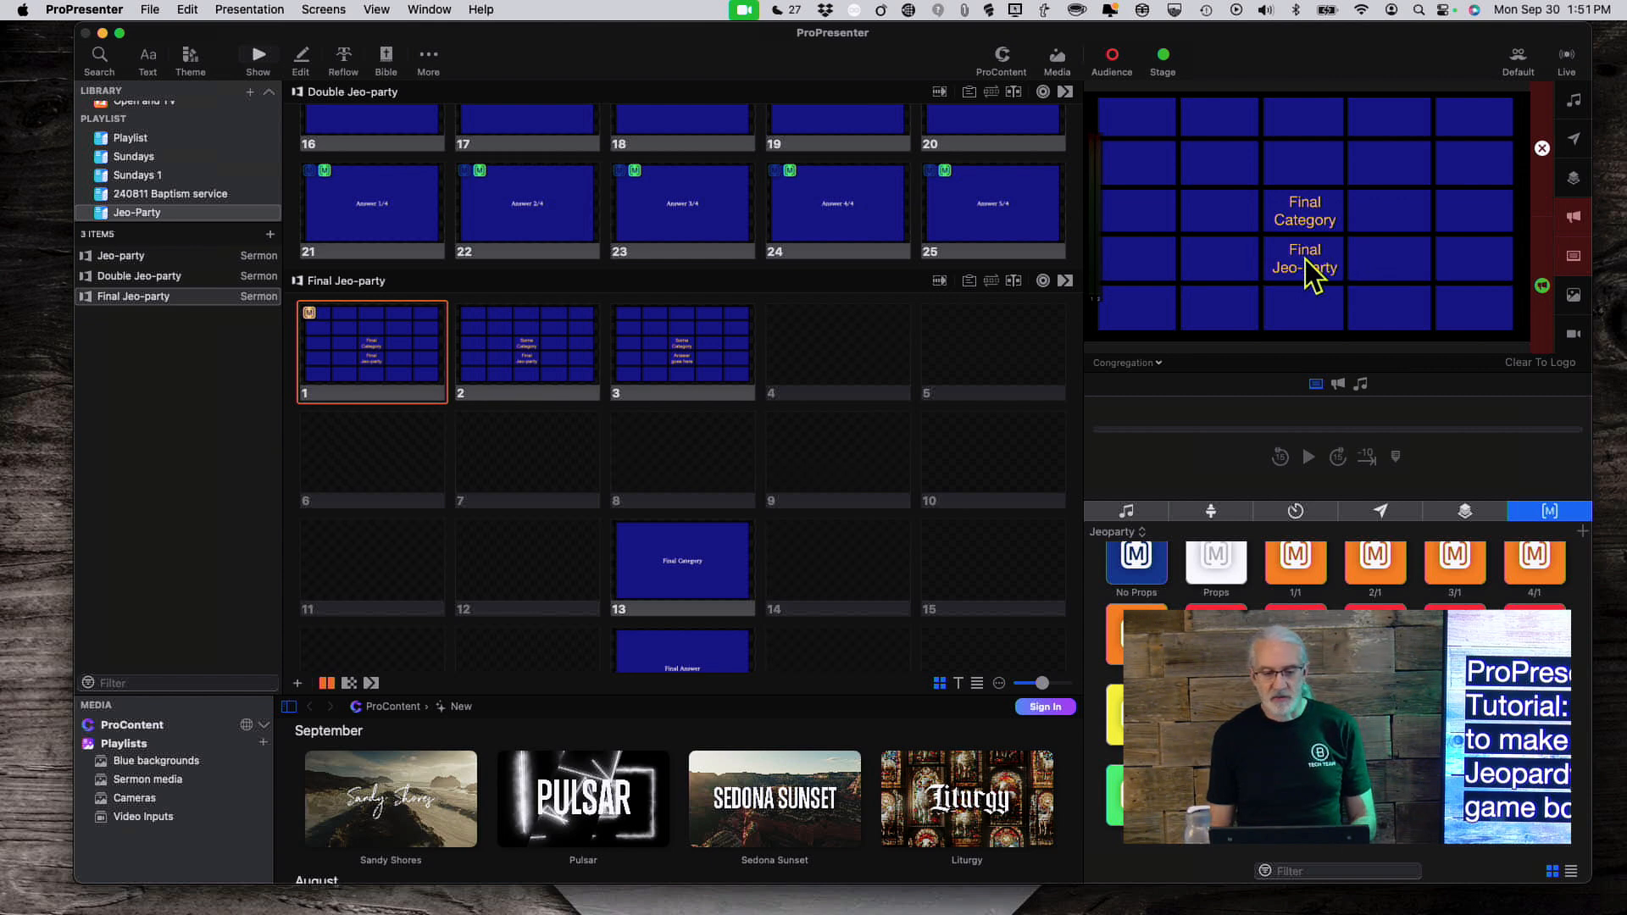
click(536, 362)
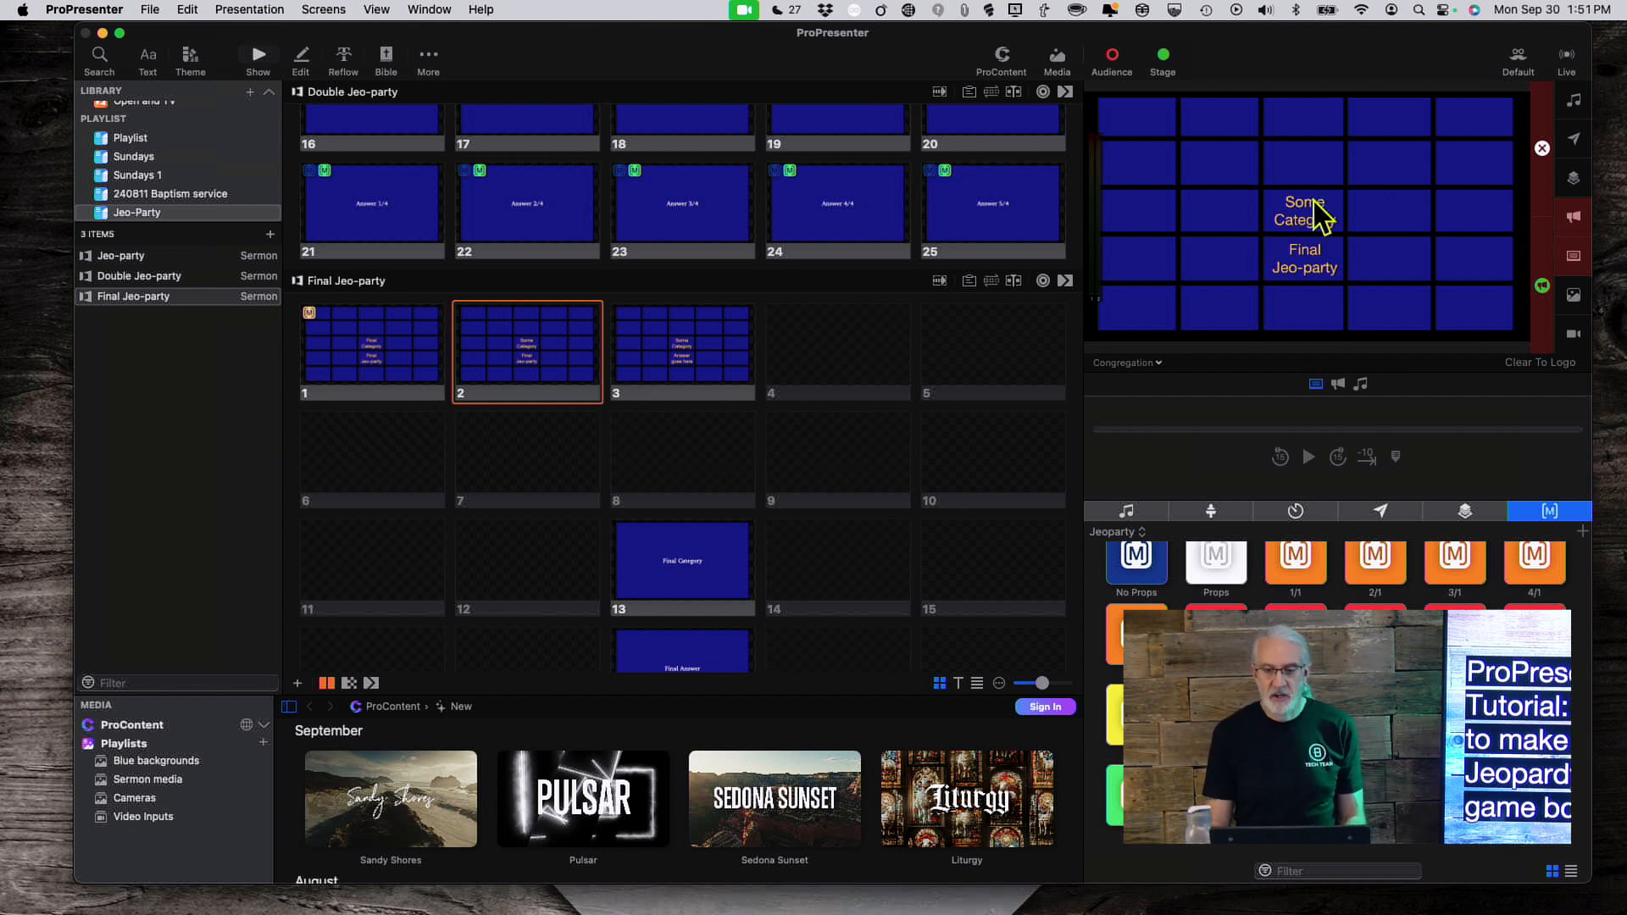
key(Right)
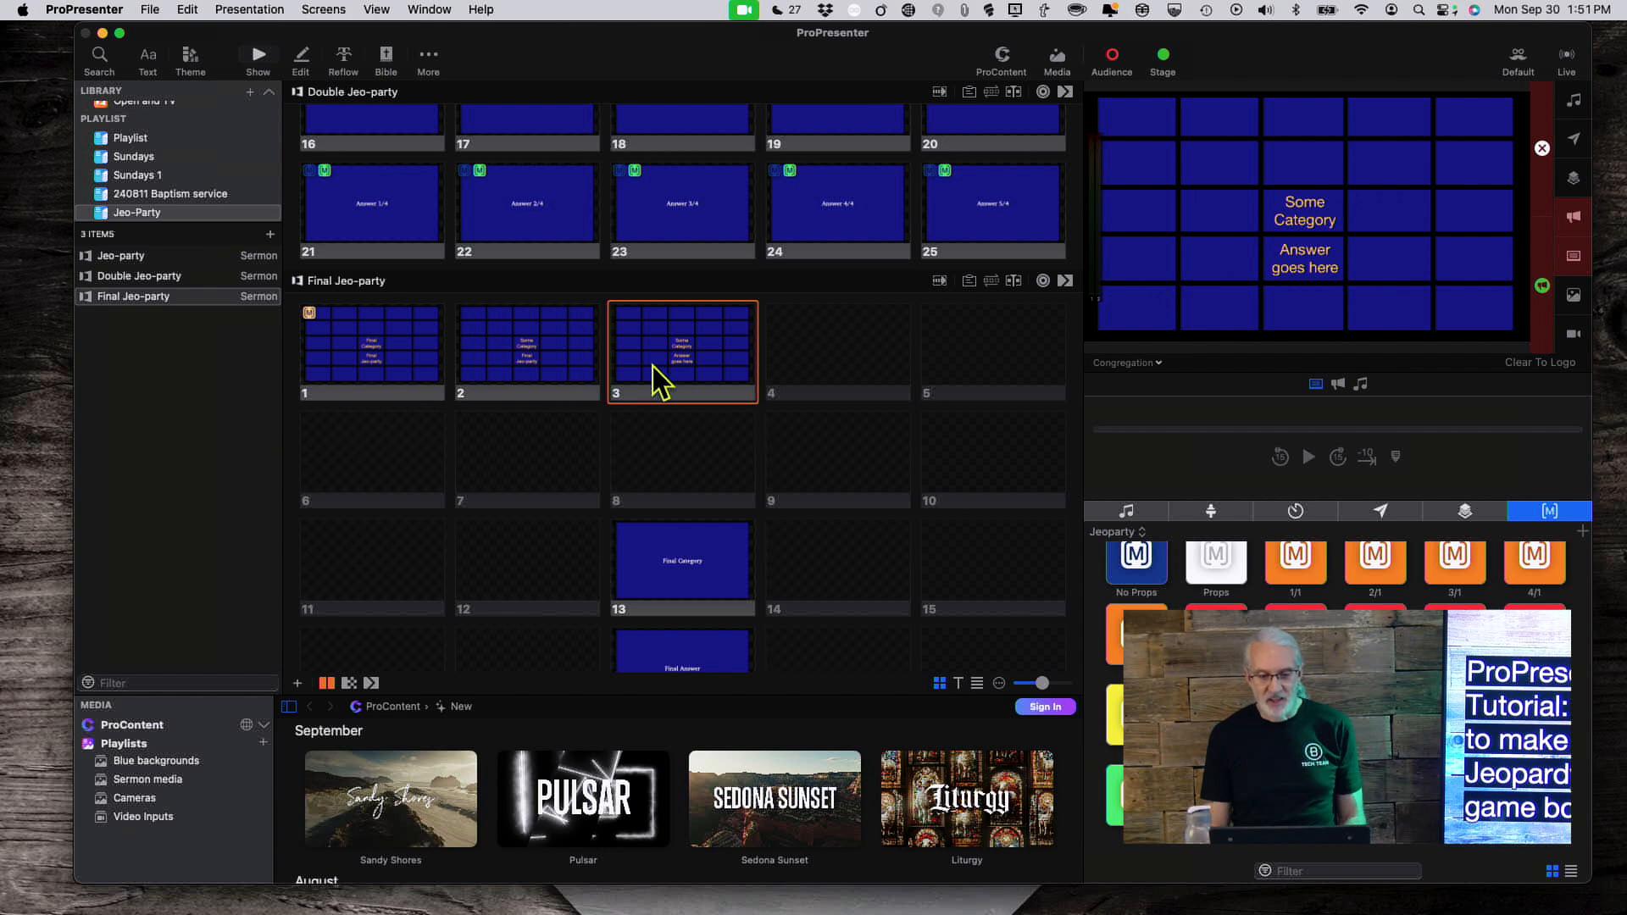
scroll(679, 445, down, 2)
scroll(679, 436, down, 2)
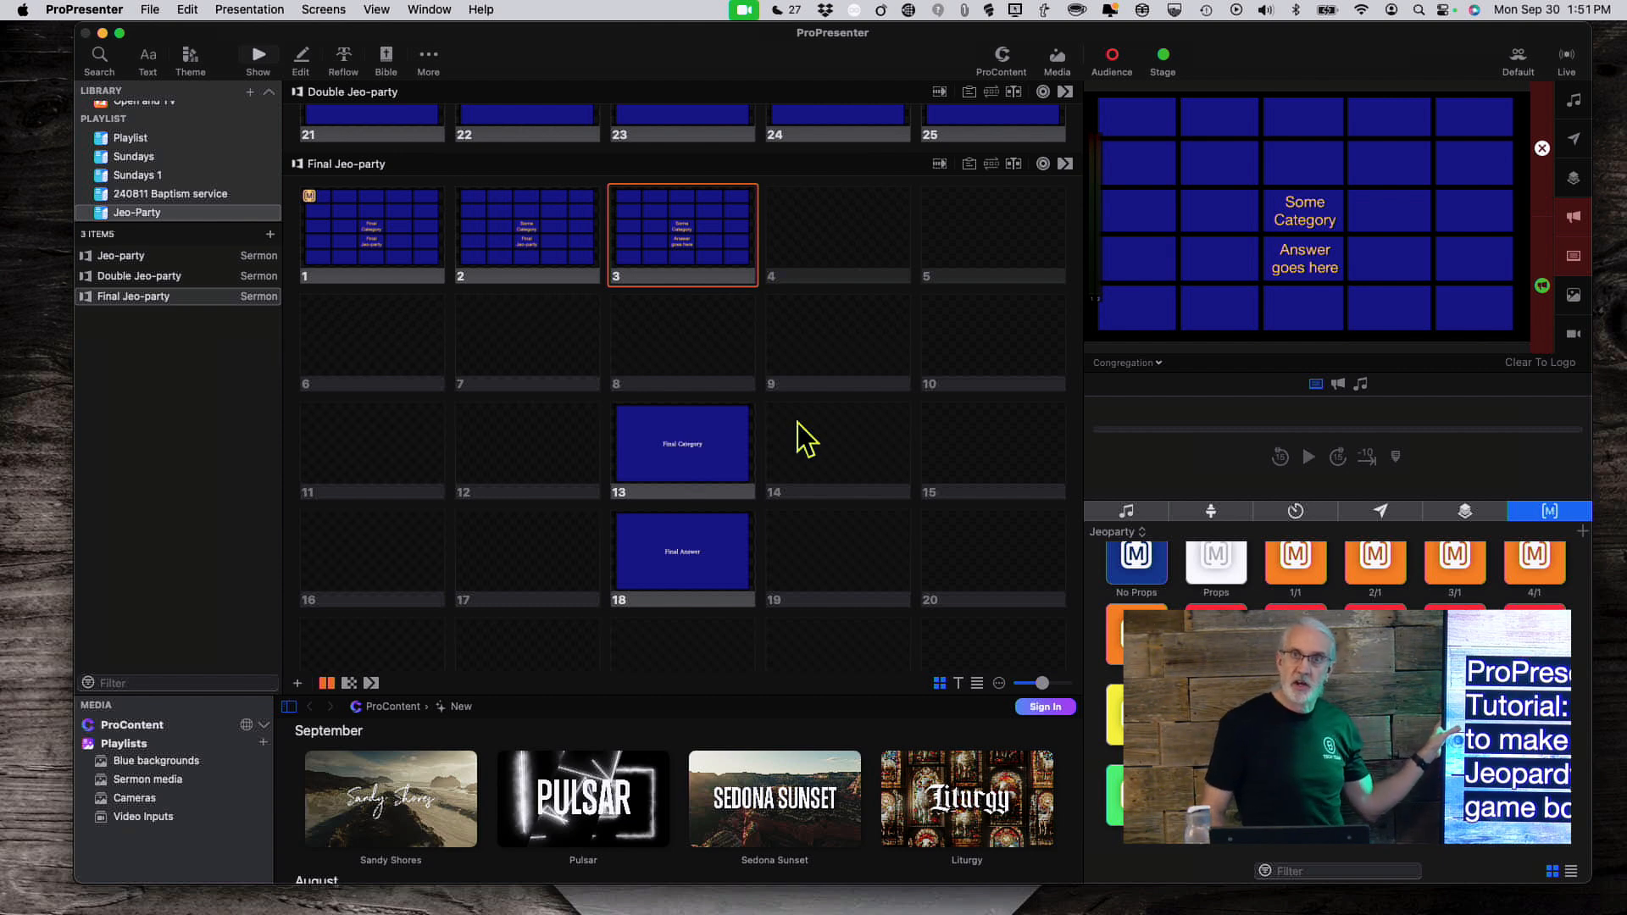
Step: Check the Looks list unchanged, then put the Final Category and Final Answer slides live
click(1043, 163)
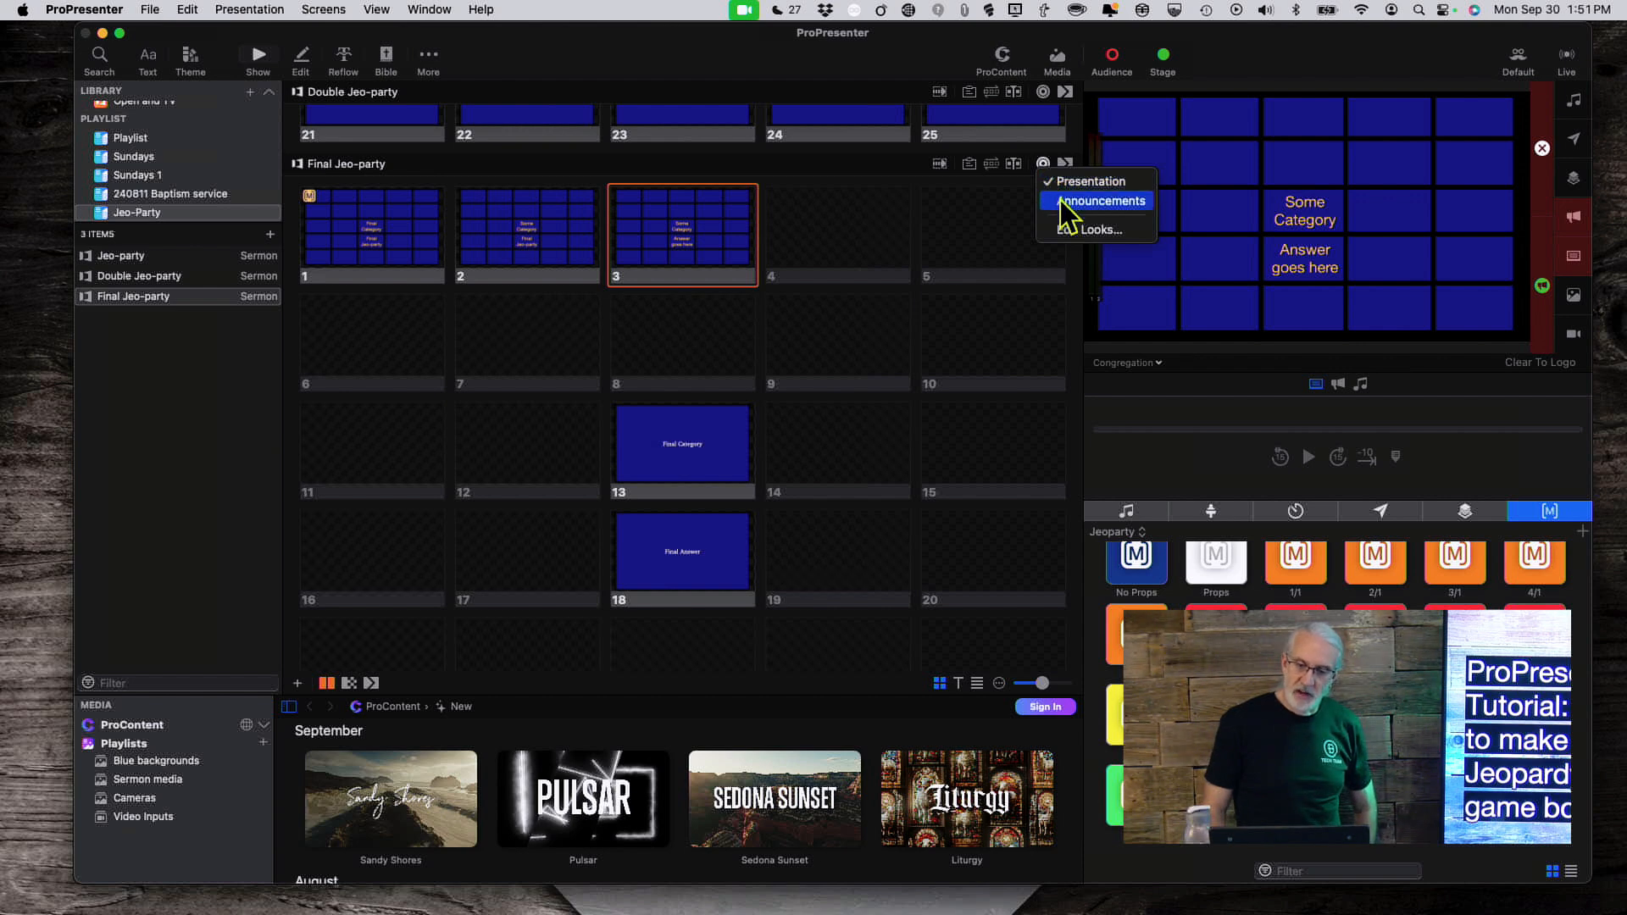
click(874, 164)
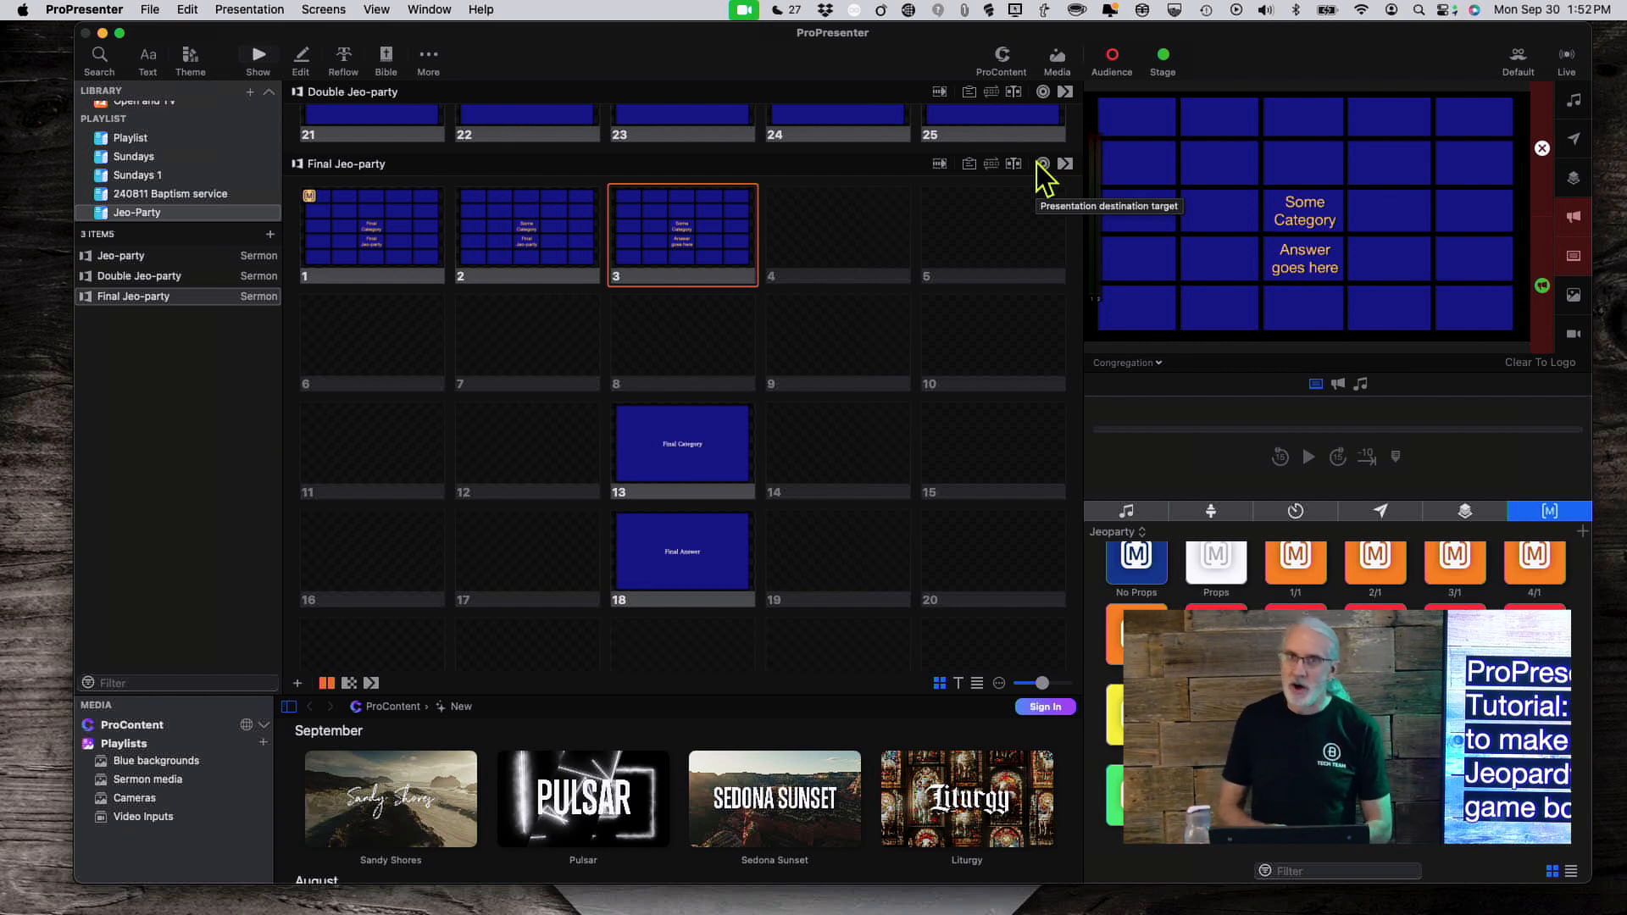
click(690, 460)
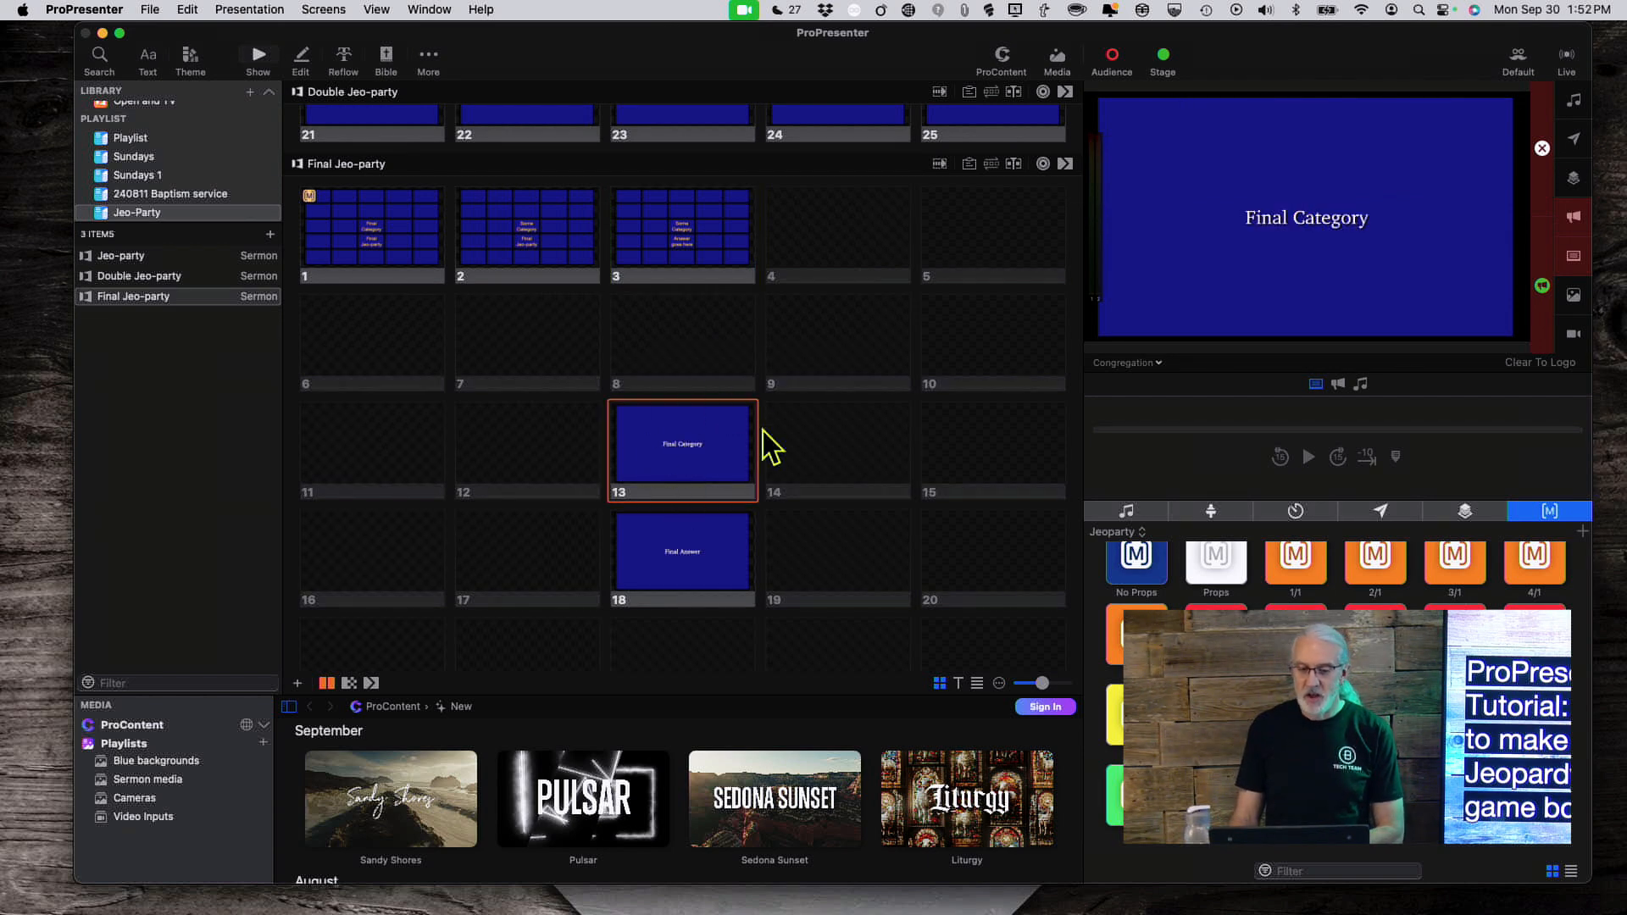
click(697, 564)
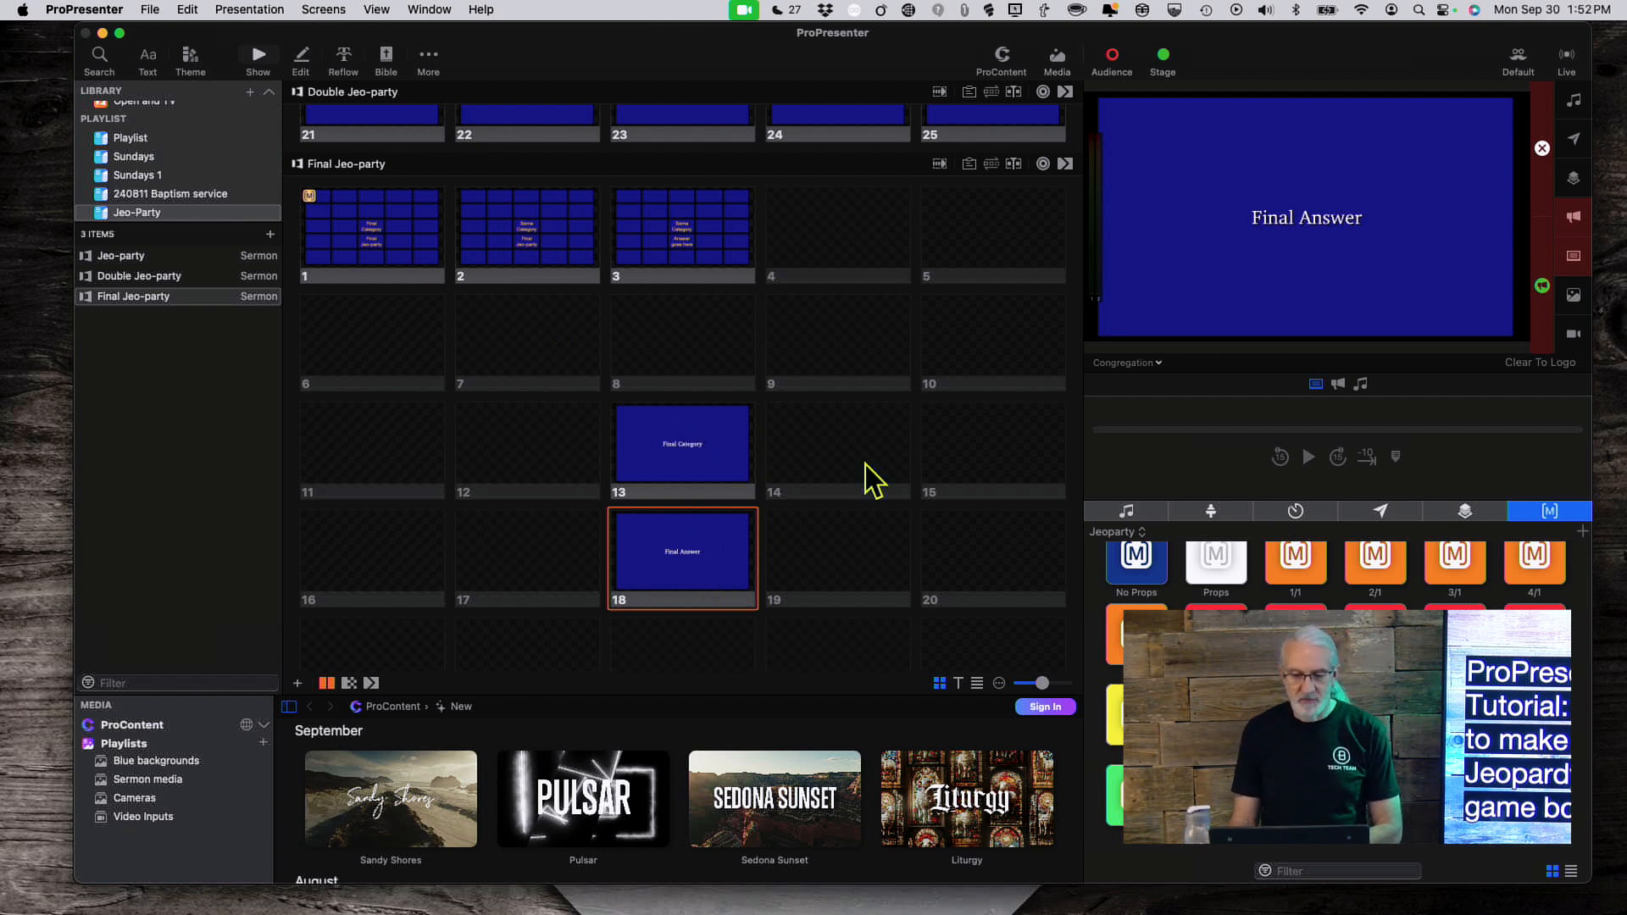
scroll(839, 451, up, 3)
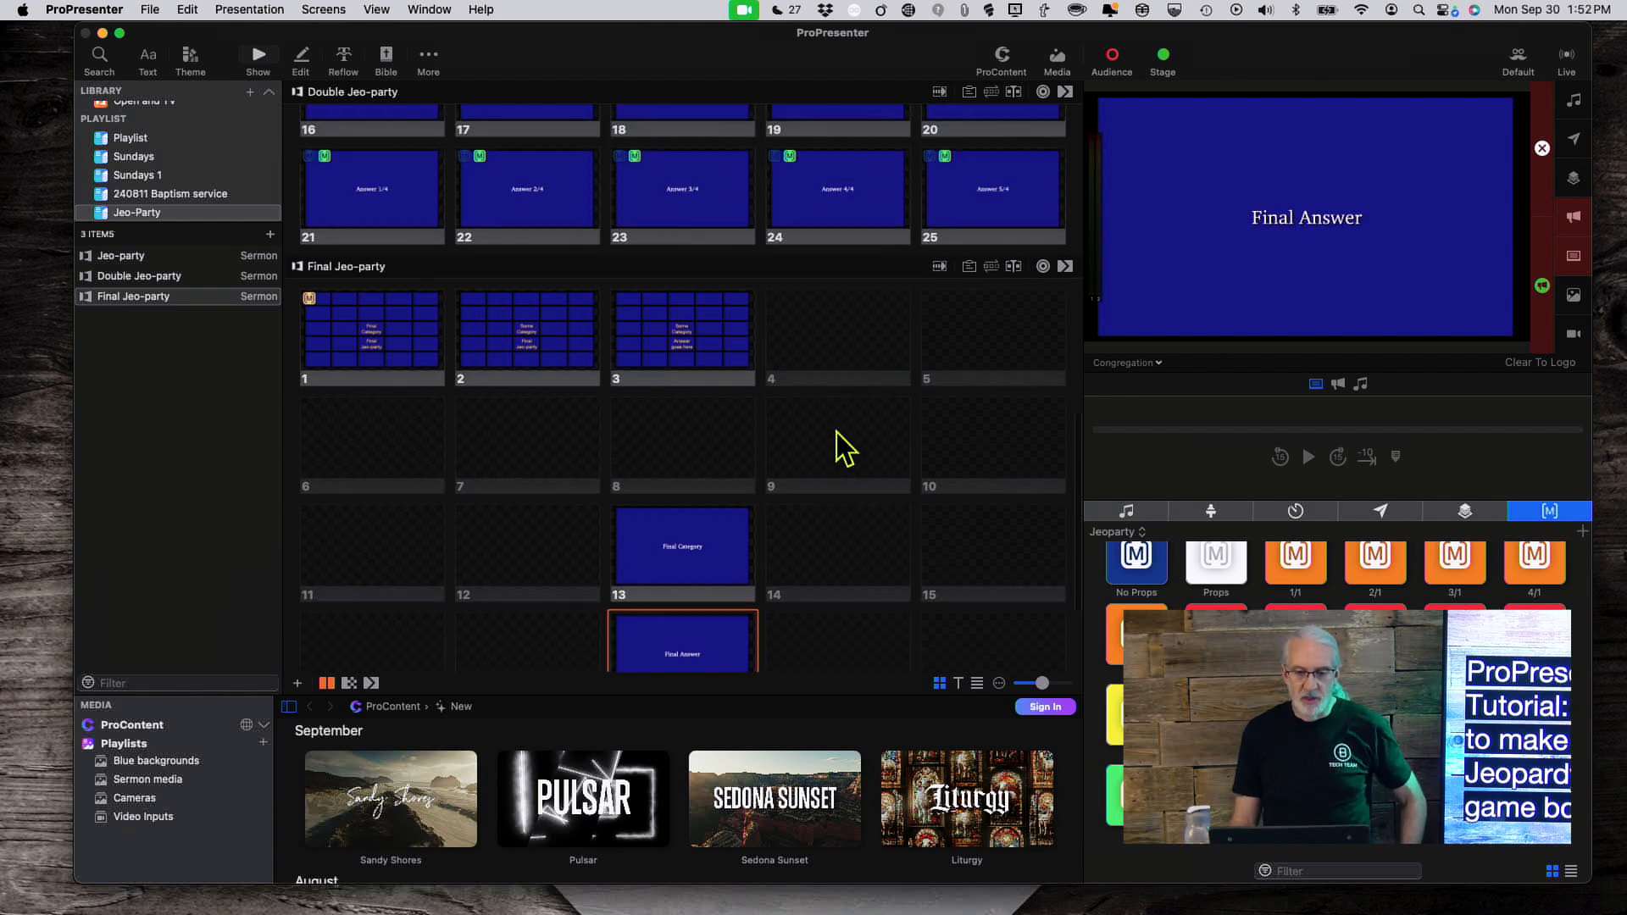
scroll(837, 431, up, 10)
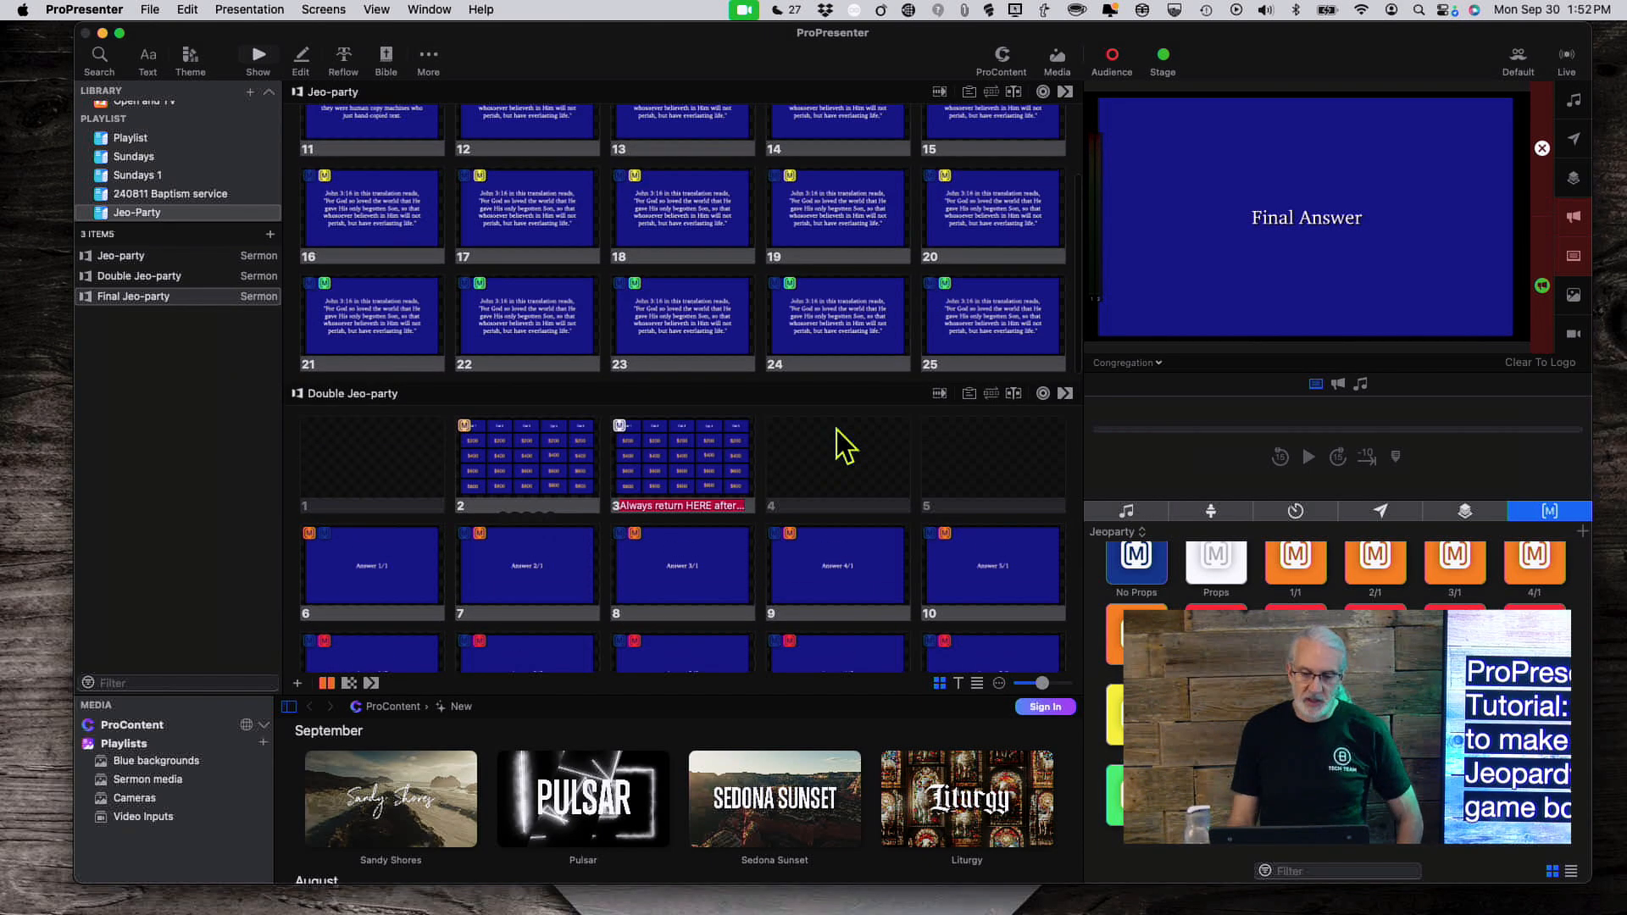
scroll(844, 445, up, 5)
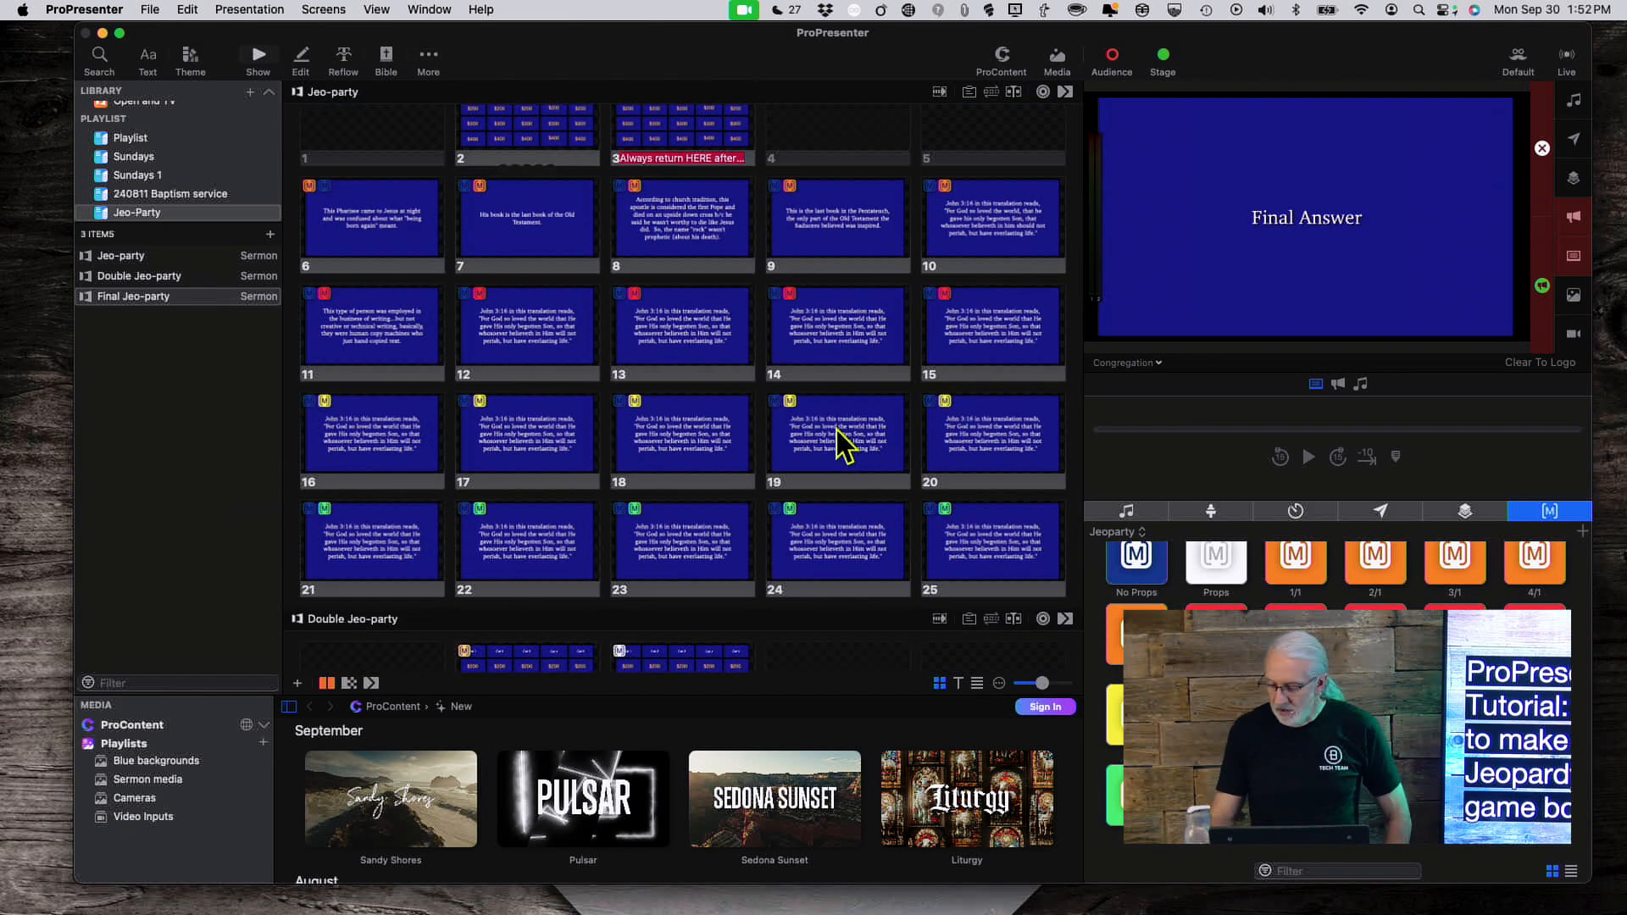